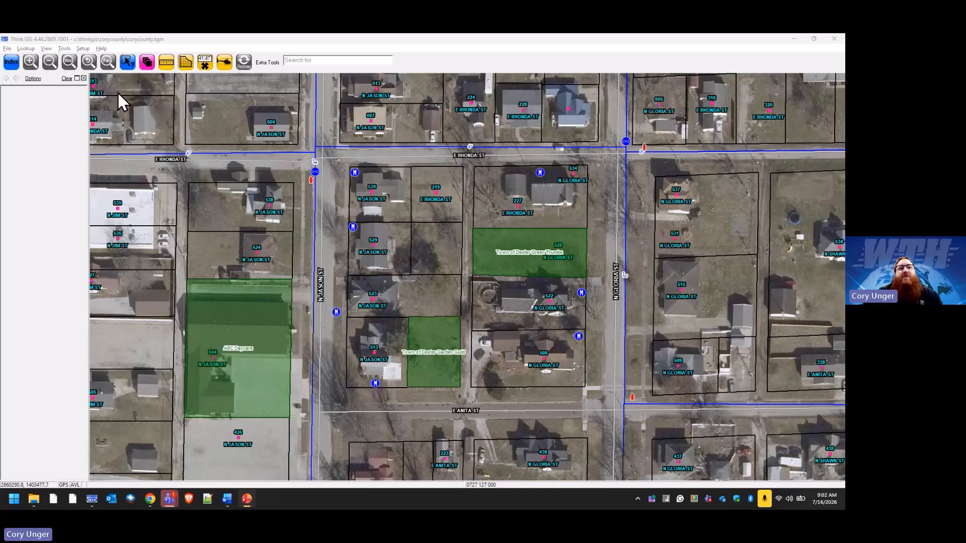
# Show the map editing tools and lock the Community Garden and Daycare layers for editing.
pyautogui.click(63, 49)
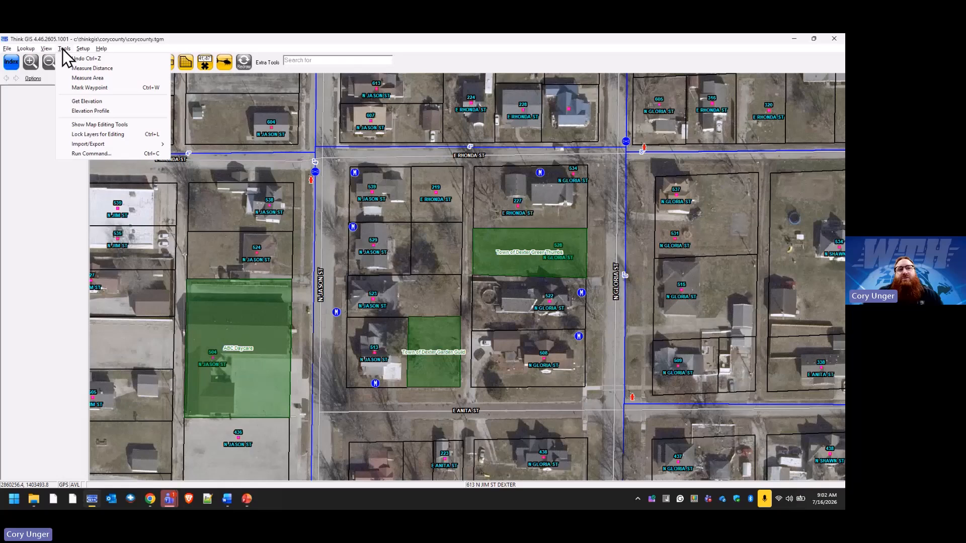
pyautogui.click(130, 123)
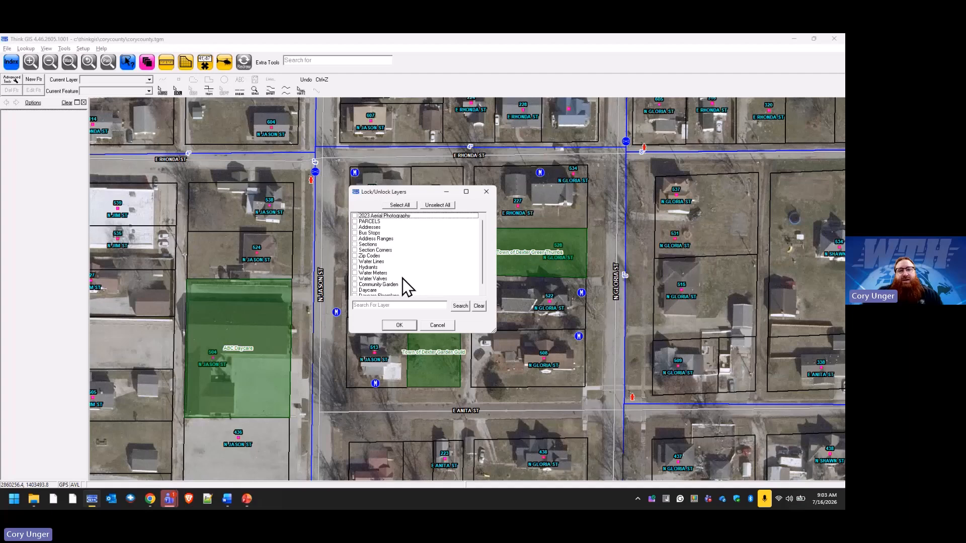
pyautogui.click(355, 284)
pyautogui.click(356, 291)
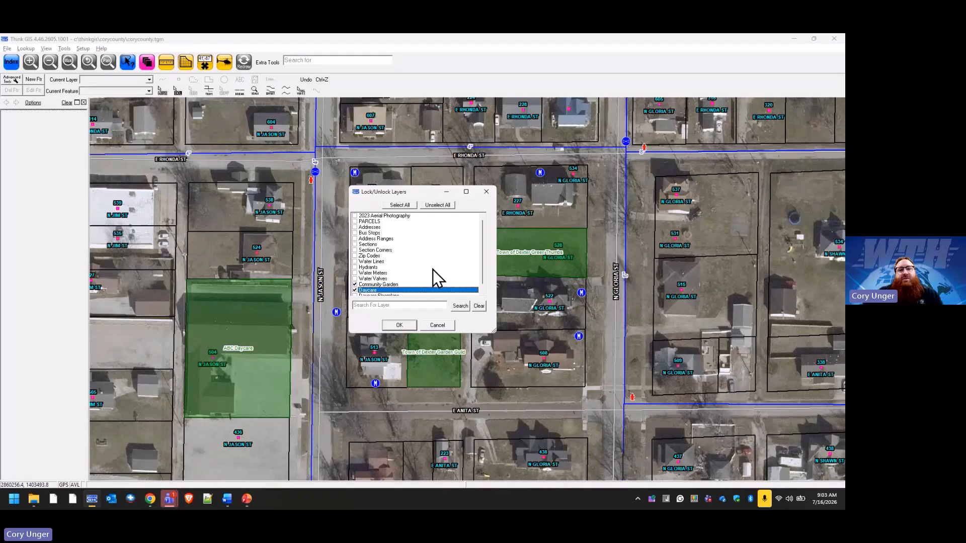
pyautogui.click(400, 325)
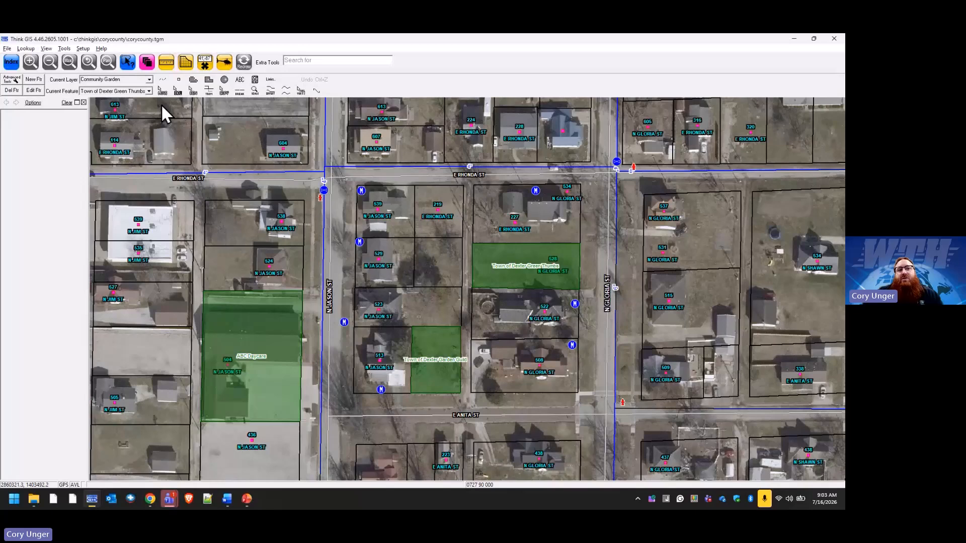
# Expand the Base Map group in Layer Settings and turn off on-screen selection for the Addresses layer.
pyautogui.click(147, 63)
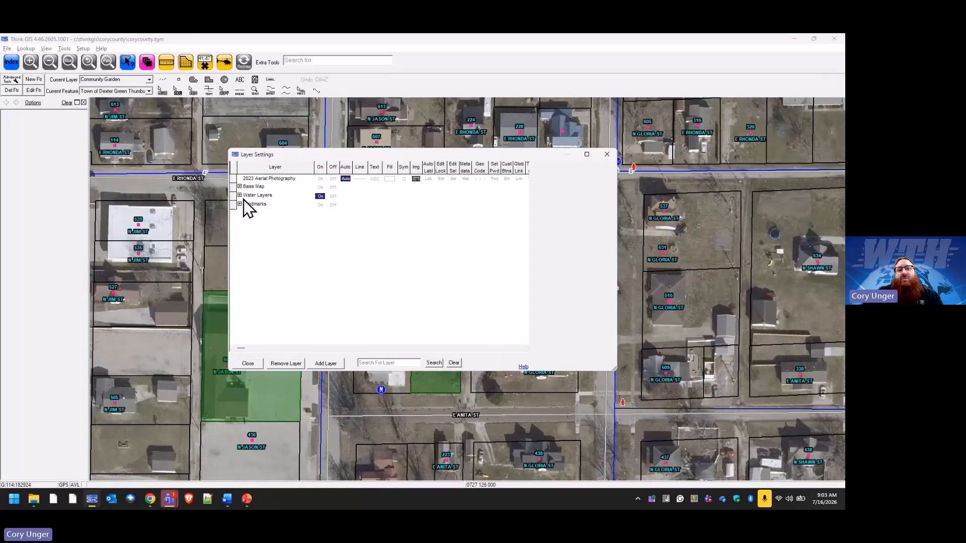
pyautogui.click(240, 186)
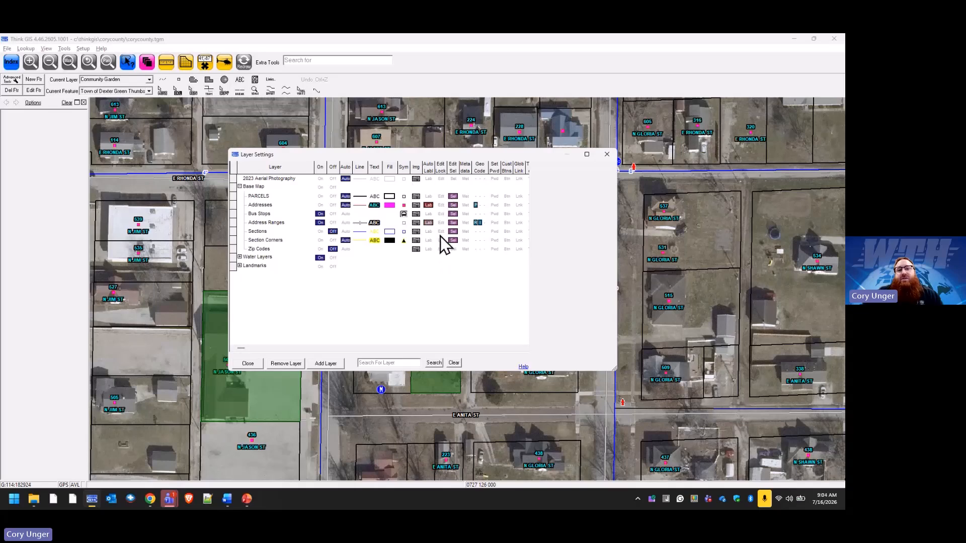
pyautogui.click(441, 206)
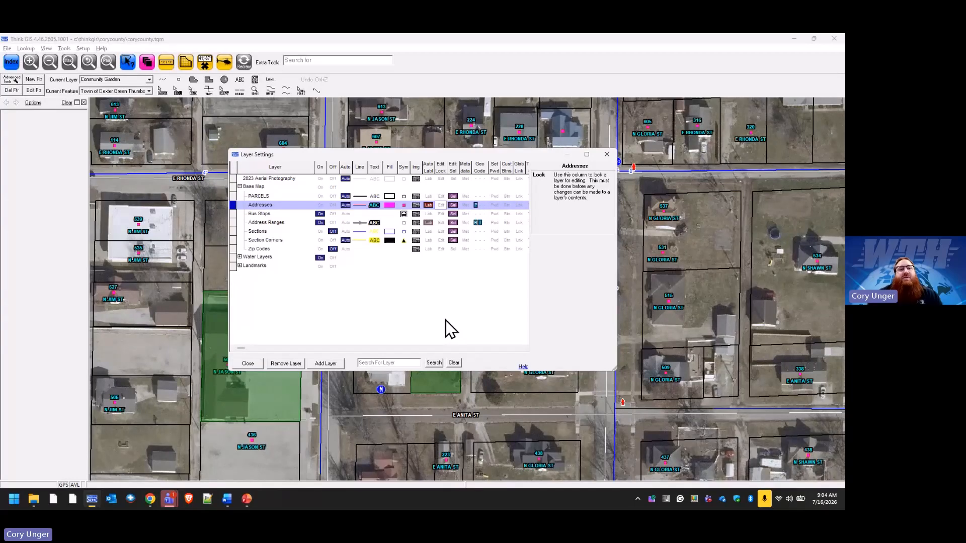
pyautogui.click(454, 206)
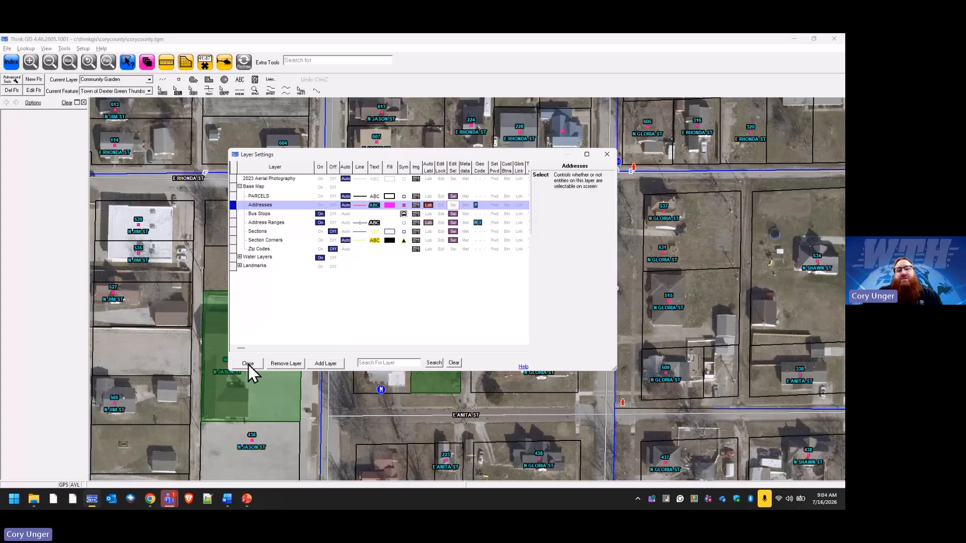
pyautogui.click(248, 364)
# Test selection on the map at the address points of three neighbouring parcels just south of E Rhonda St.
pyautogui.click(437, 210)
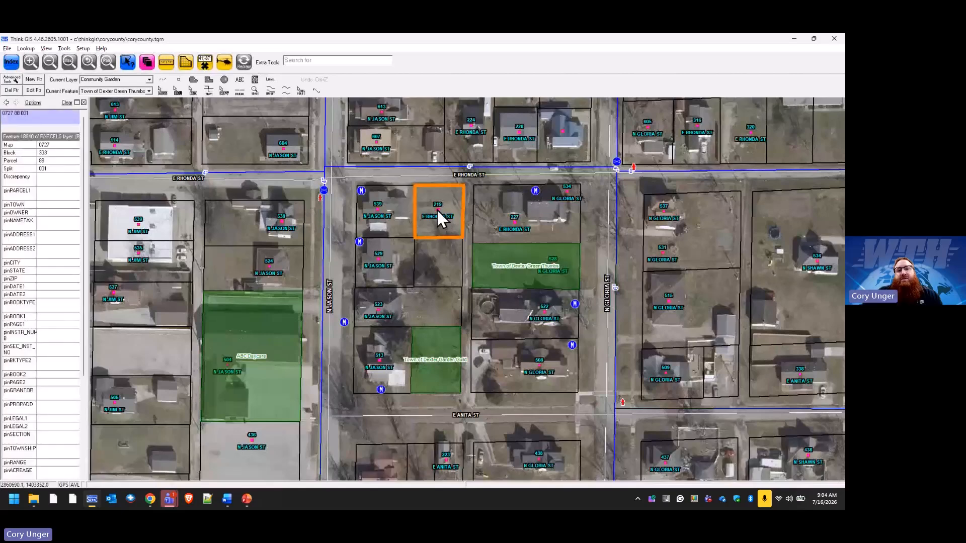
pyautogui.click(377, 208)
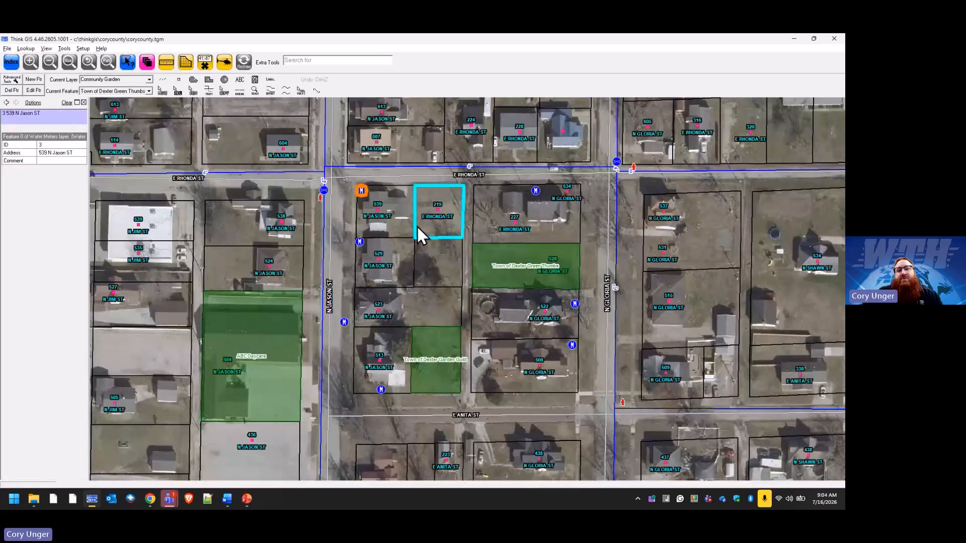
pyautogui.click(437, 211)
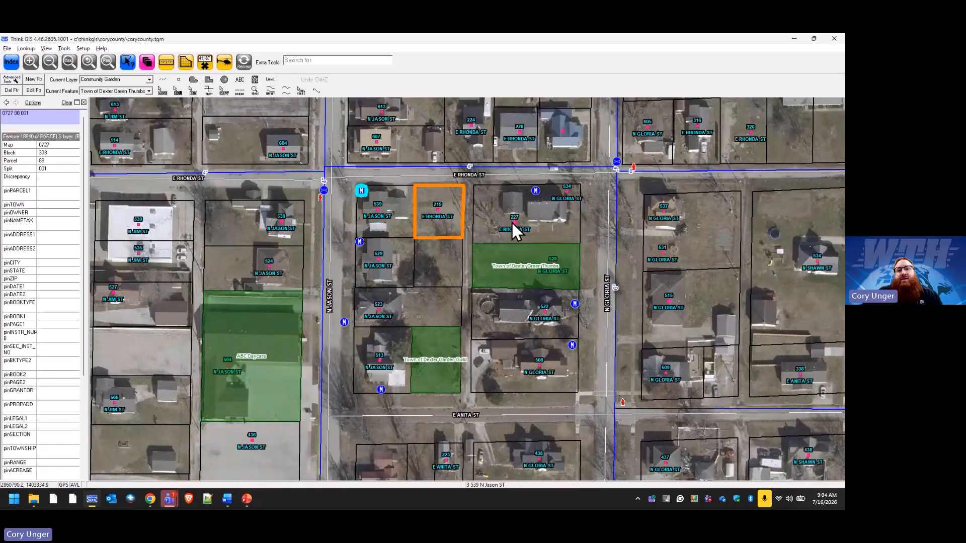
pyautogui.click(516, 225)
pyautogui.click(437, 210)
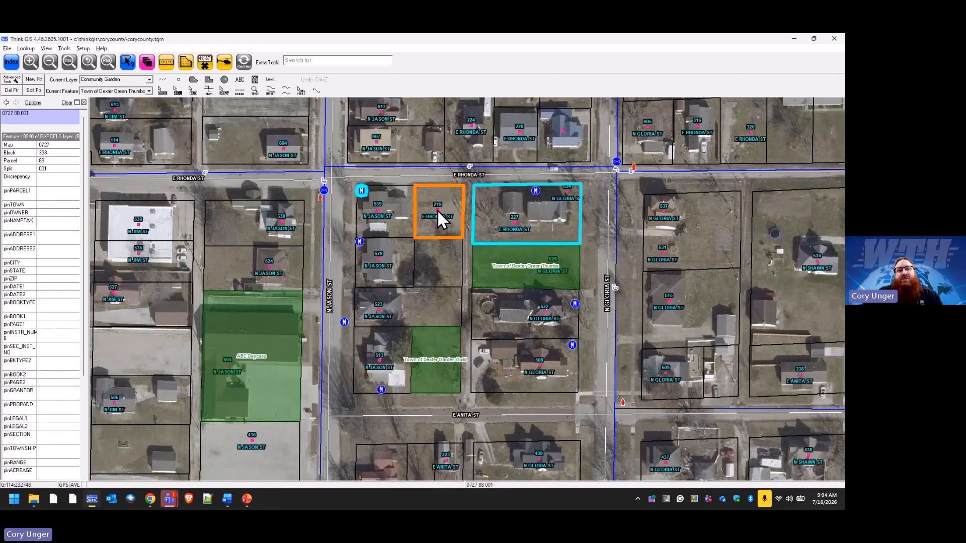
# Turn on-screen selection back on for the Addresses layer in Layer Settings.
pyautogui.click(147, 61)
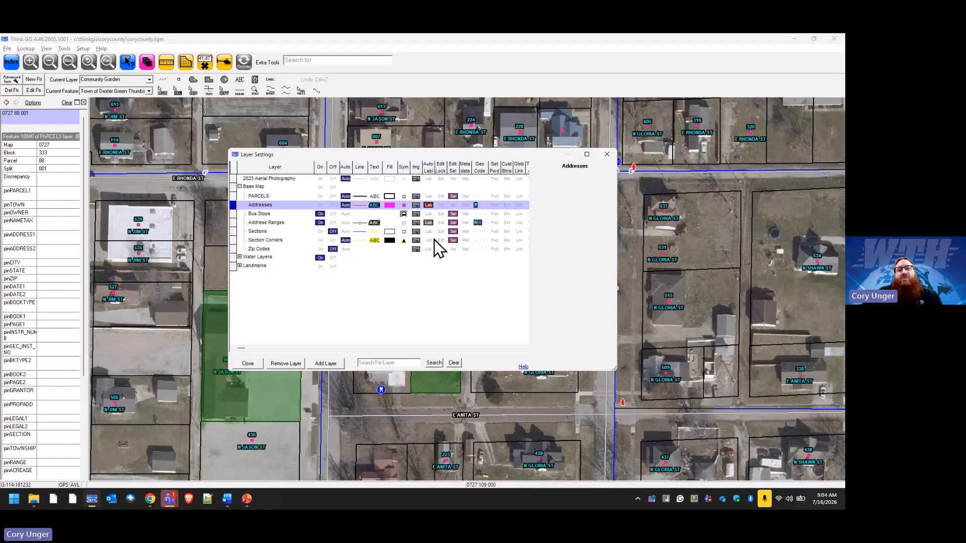
pyautogui.click(453, 205)
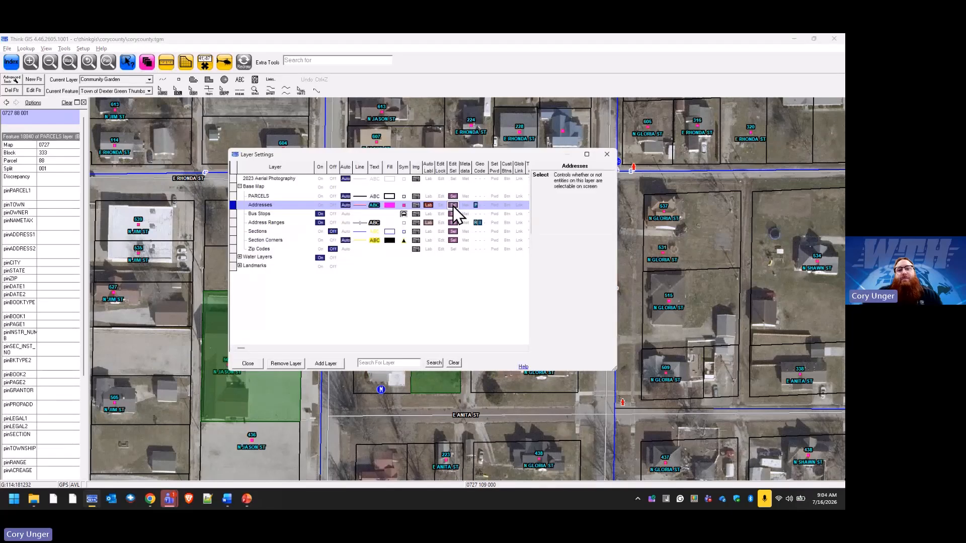
pyautogui.click(256, 364)
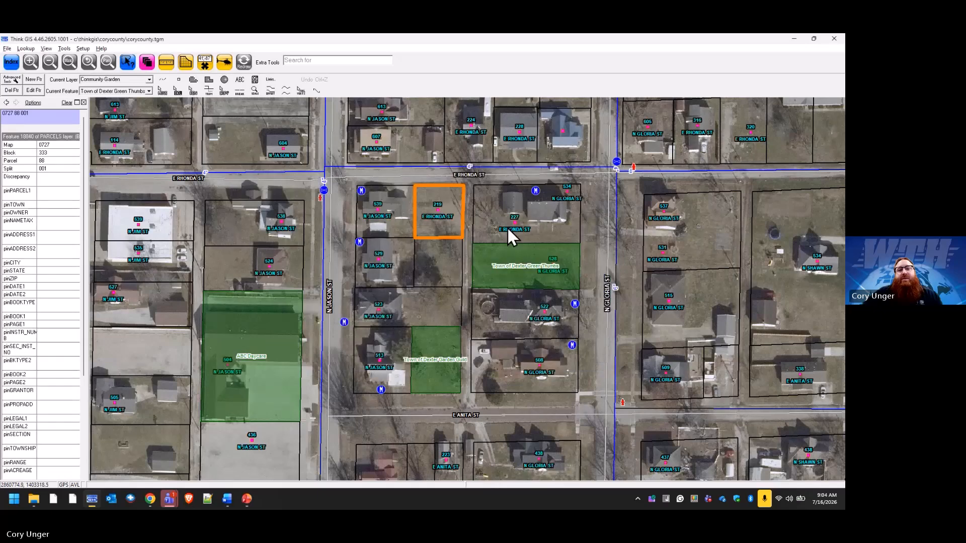
# Select two neighbouring address points just south of E Rhonda St, and review the Addresses row in Layer Settings.
pyautogui.click(439, 211)
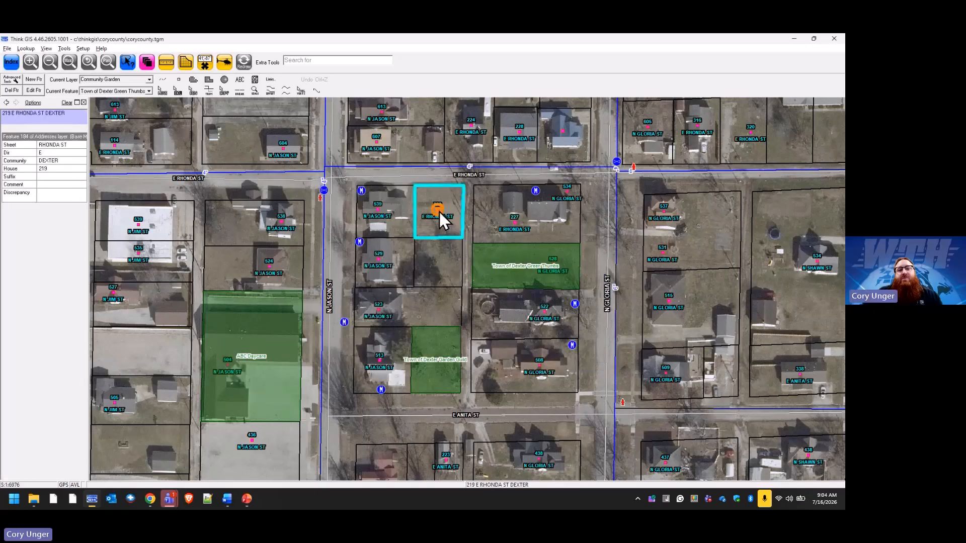
pyautogui.click(380, 209)
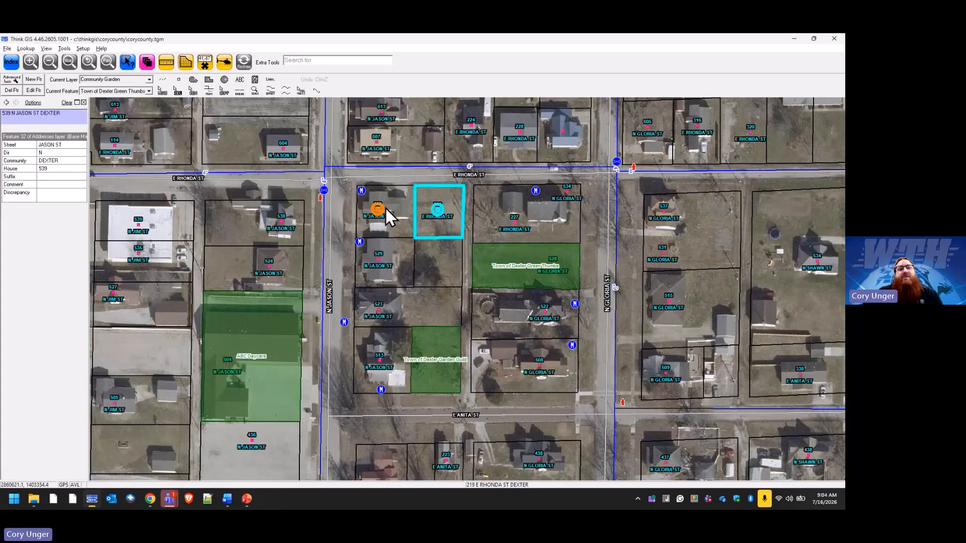
pyautogui.click(152, 67)
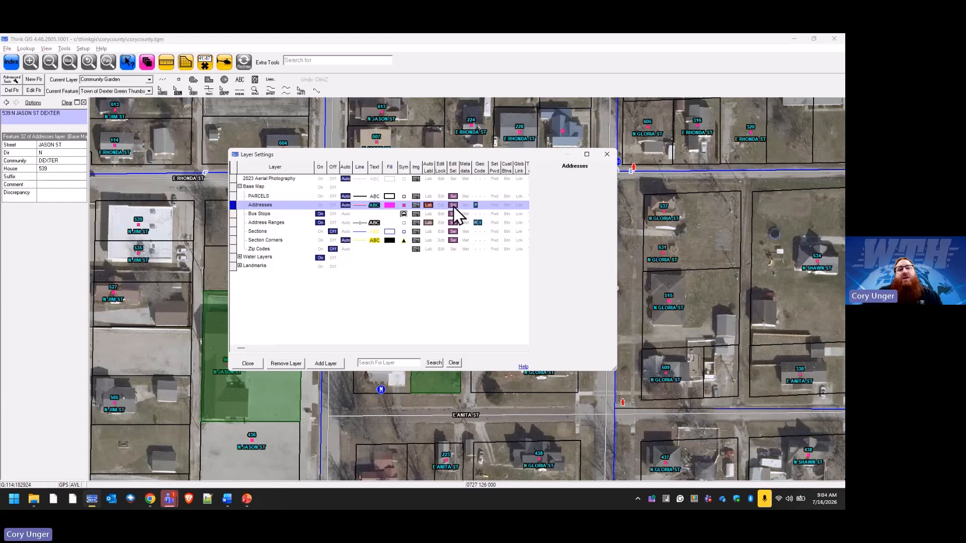
pyautogui.click(247, 363)
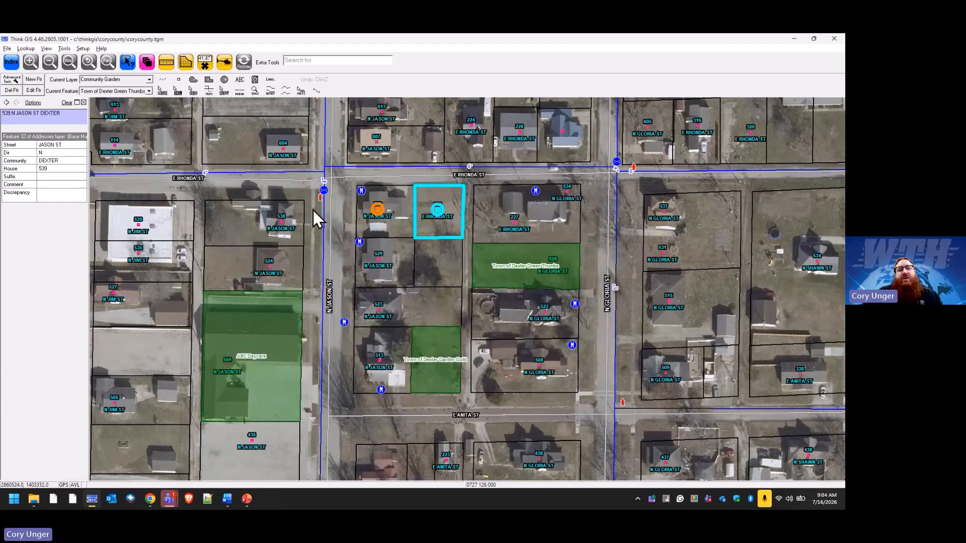
# Open the Index, choose the Zip Codes layer, and view its lock/unlock list of layers without changing anything.
pyautogui.click(13, 66)
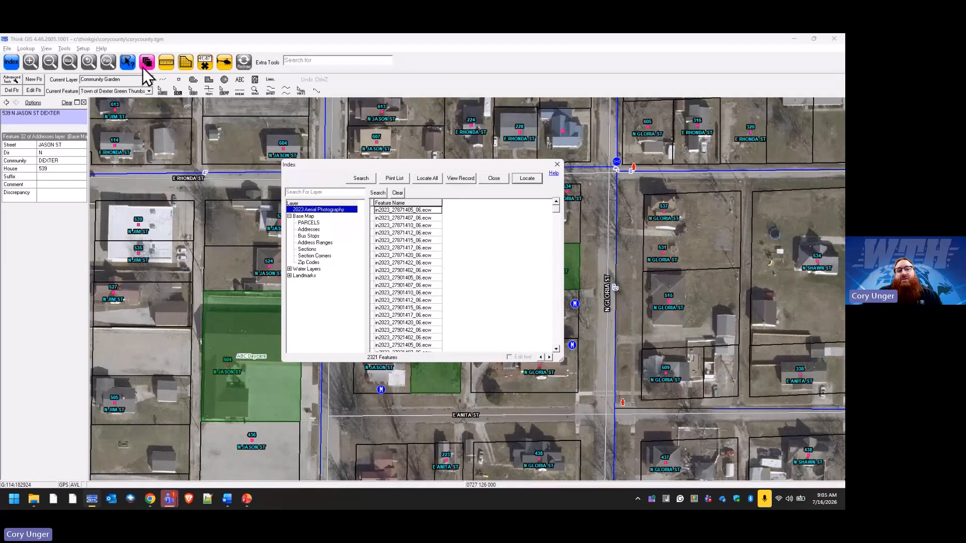
pyautogui.click(309, 263)
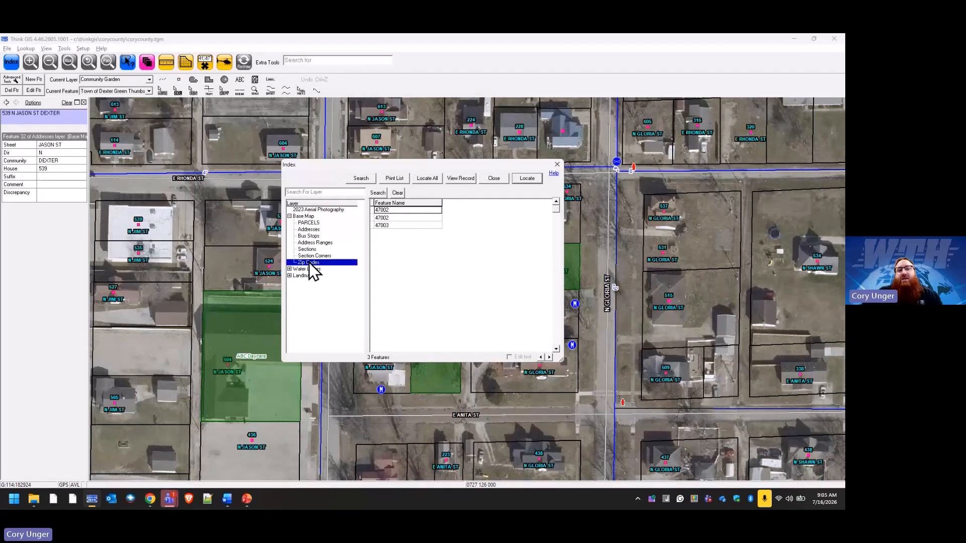
pyautogui.rightClick(309, 263)
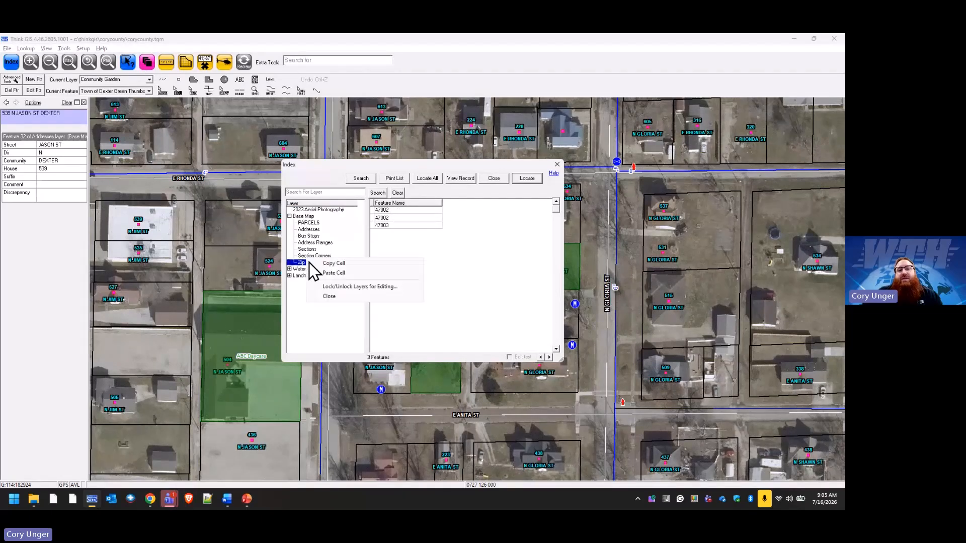
pyautogui.click(364, 286)
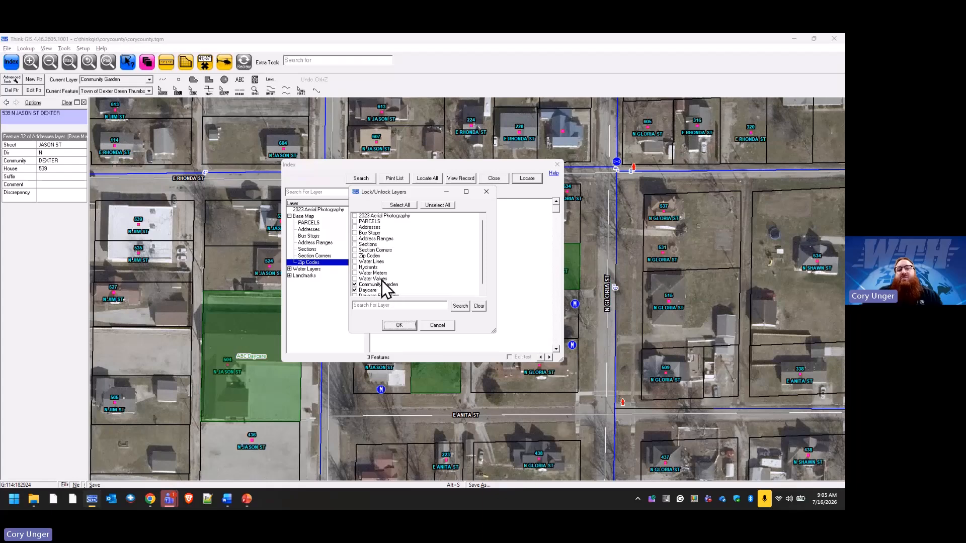
pyautogui.click(437, 325)
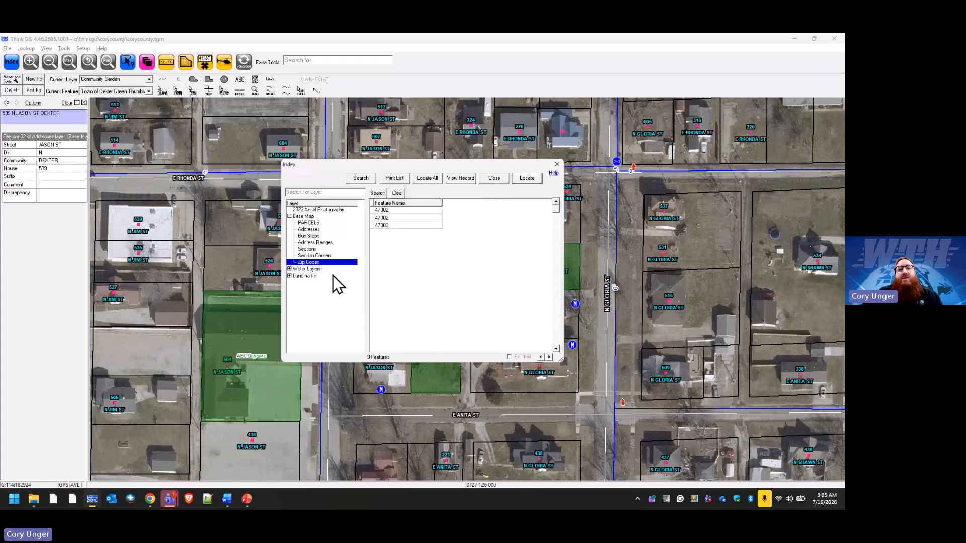
# View the lock/unlock list again from the PARCELS layer in the Index, cancel it, and close the Index.
pyautogui.rightClick(305, 225)
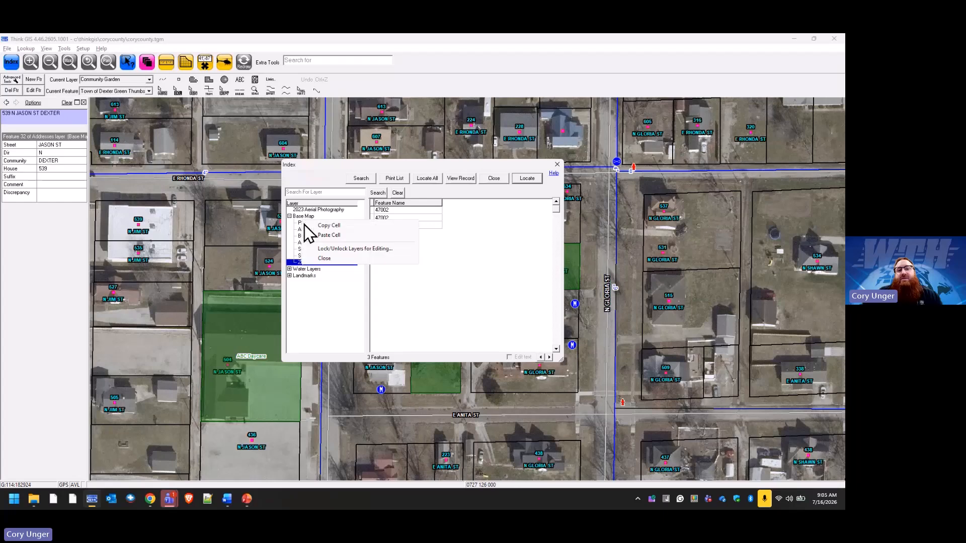
pyautogui.click(346, 249)
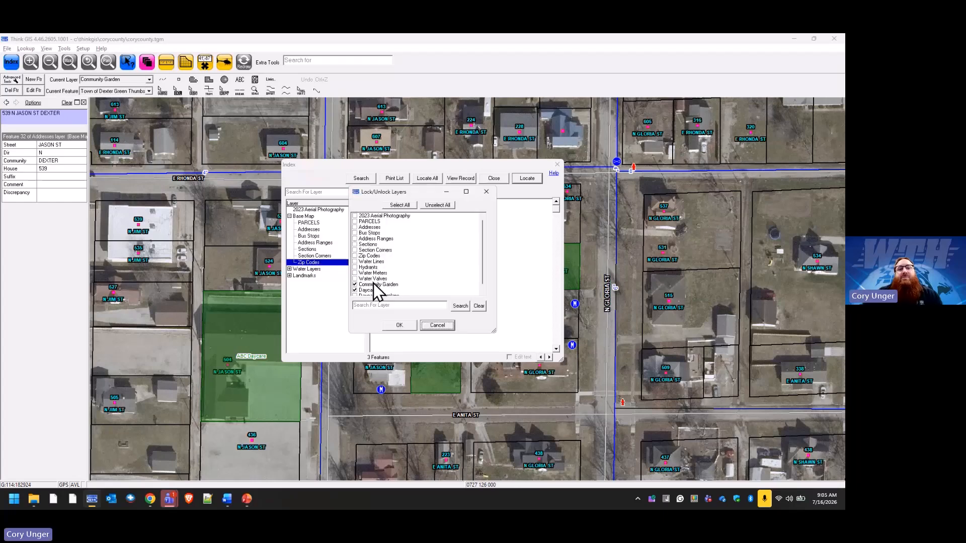
pyautogui.click(437, 325)
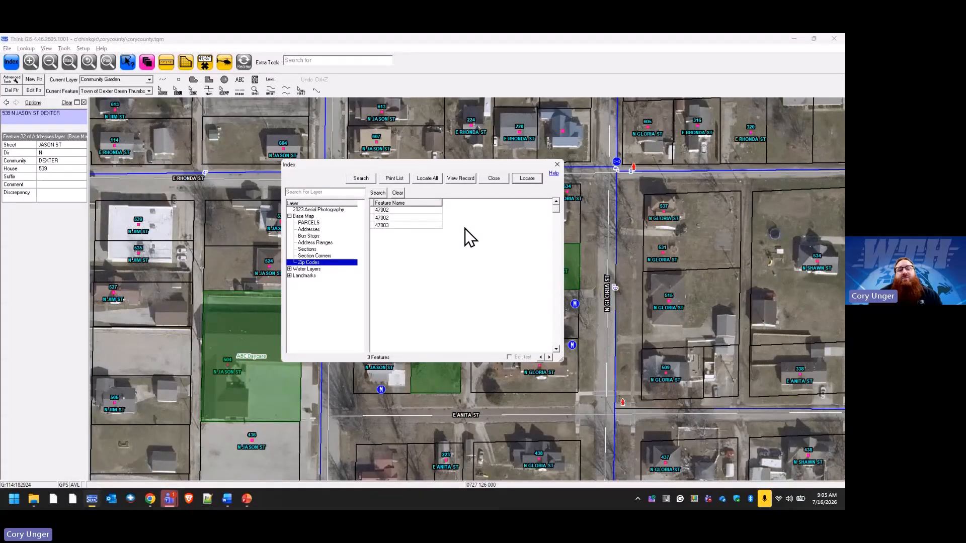
pyautogui.click(494, 179)
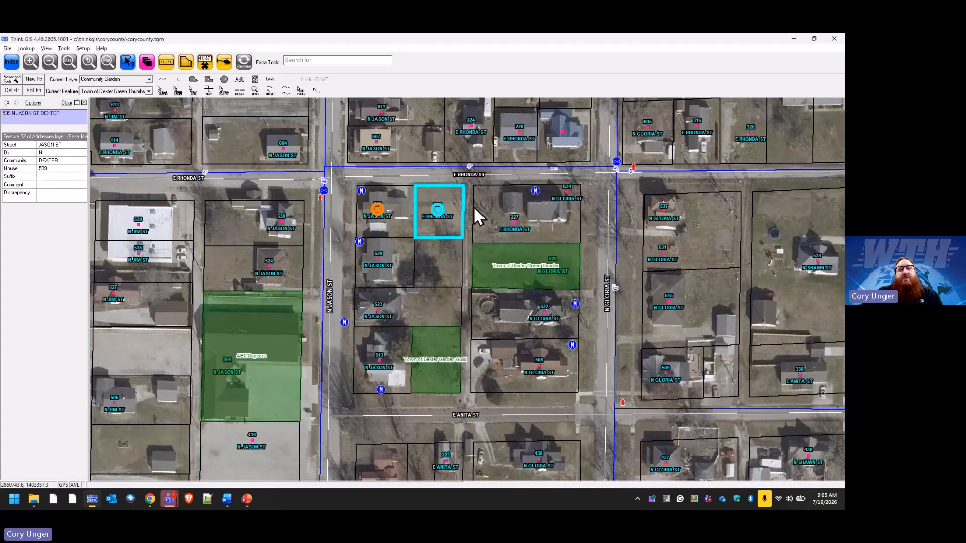
# Clear the map selection, open the record of the middle address point south of E Rhonda St, and try to edit its House field.
pyautogui.click(249, 69)
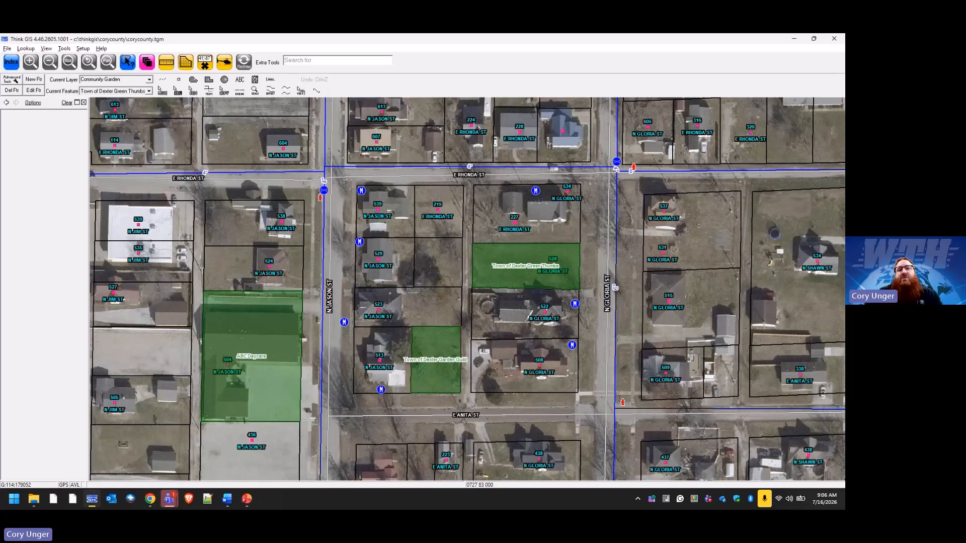
pyautogui.click(438, 209)
pyautogui.doubleClick(437, 210)
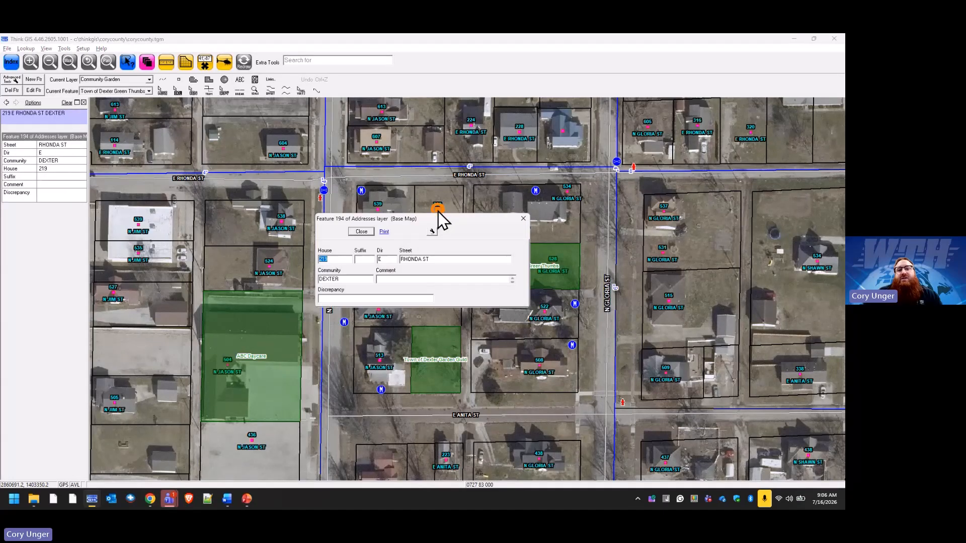
pyautogui.click(338, 260)
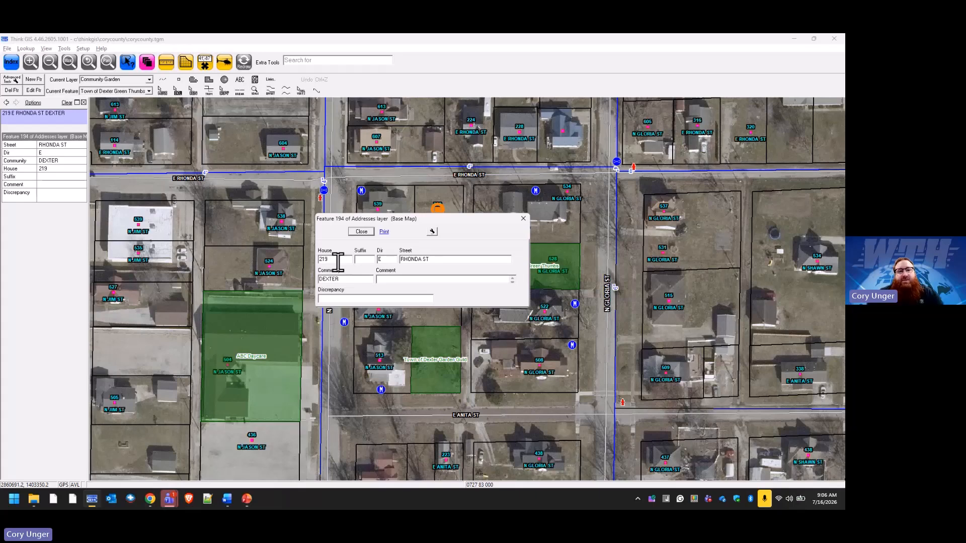
pyautogui.click(361, 232)
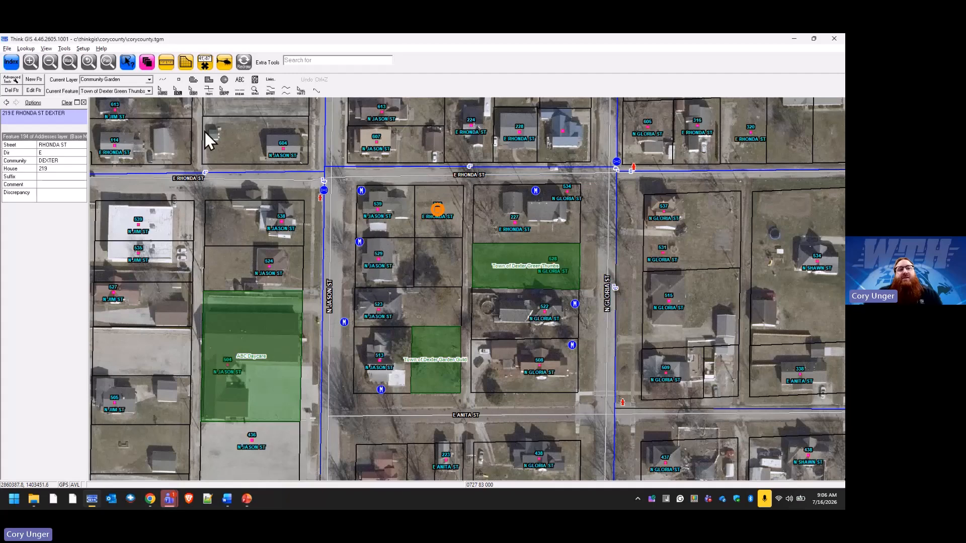
# Lock the Addresses layer for editing in Layer Settings.
pyautogui.click(151, 64)
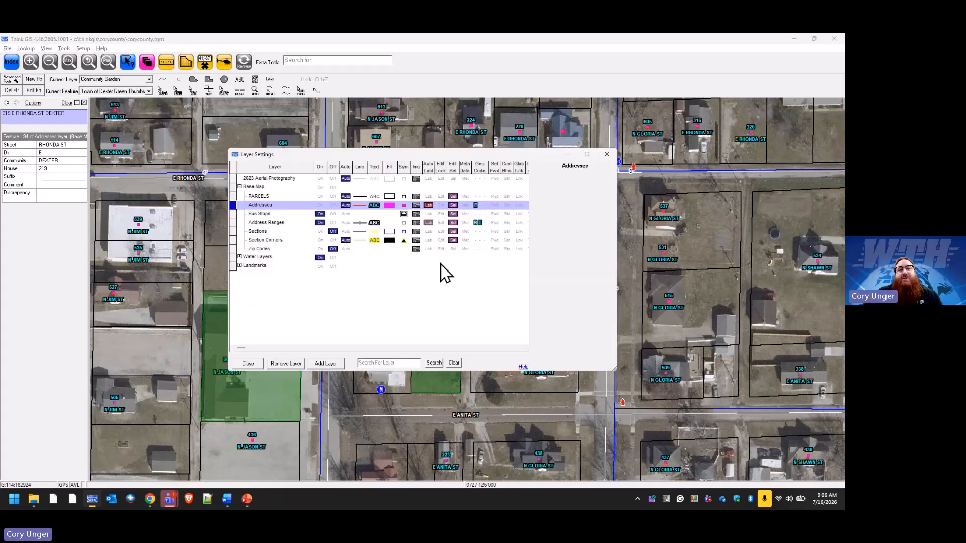
pyautogui.click(441, 205)
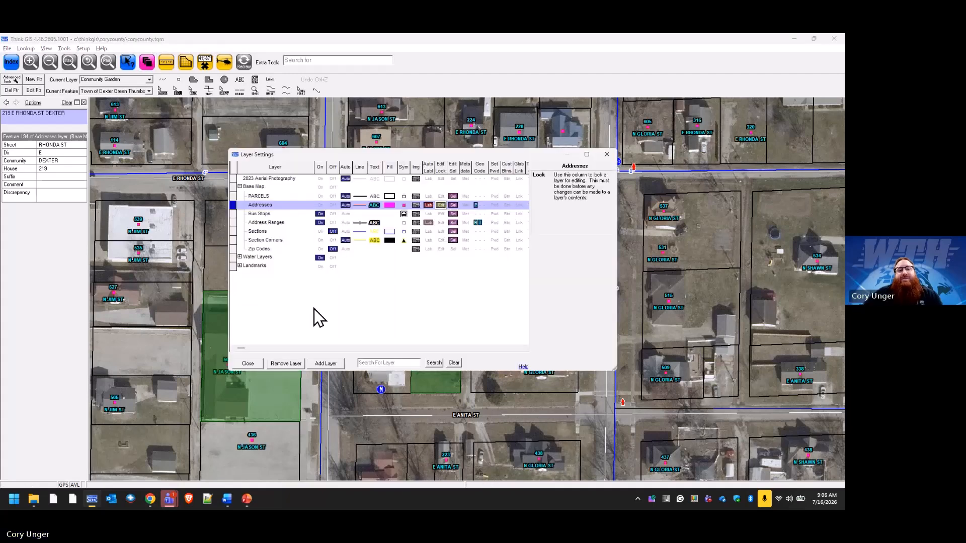
pyautogui.click(248, 363)
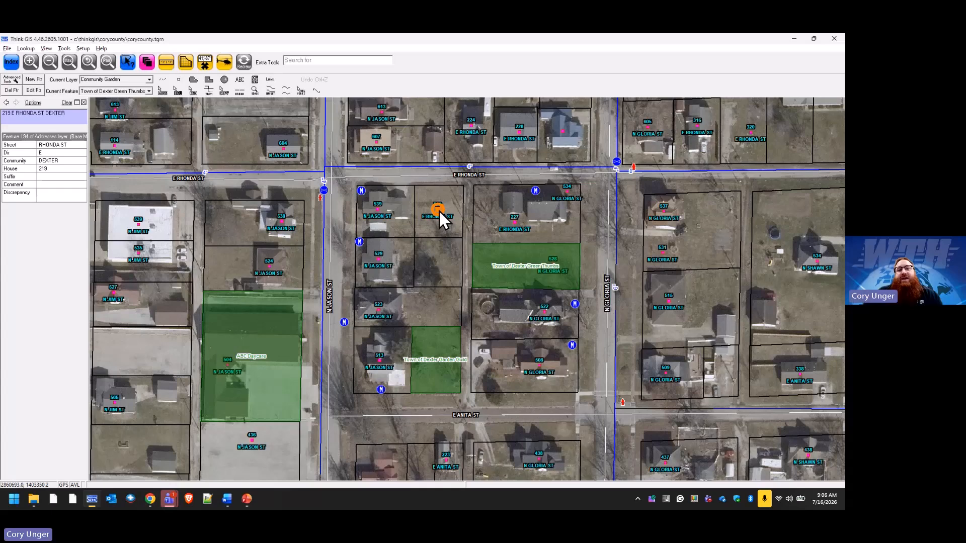
# Set the House value of the middle address point south of E Rhonda St to 217, save the record, and refresh the map.
pyautogui.click(439, 211)
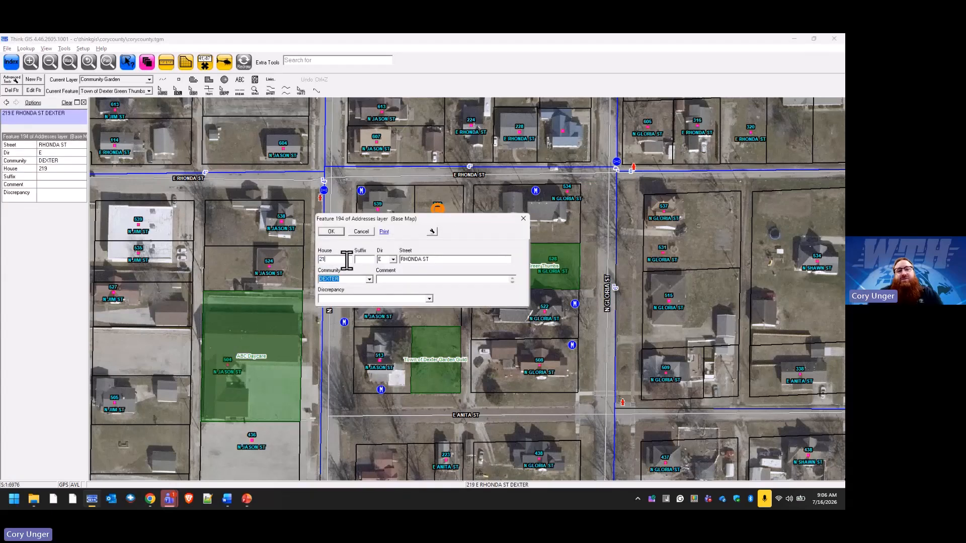
pyautogui.write('7')
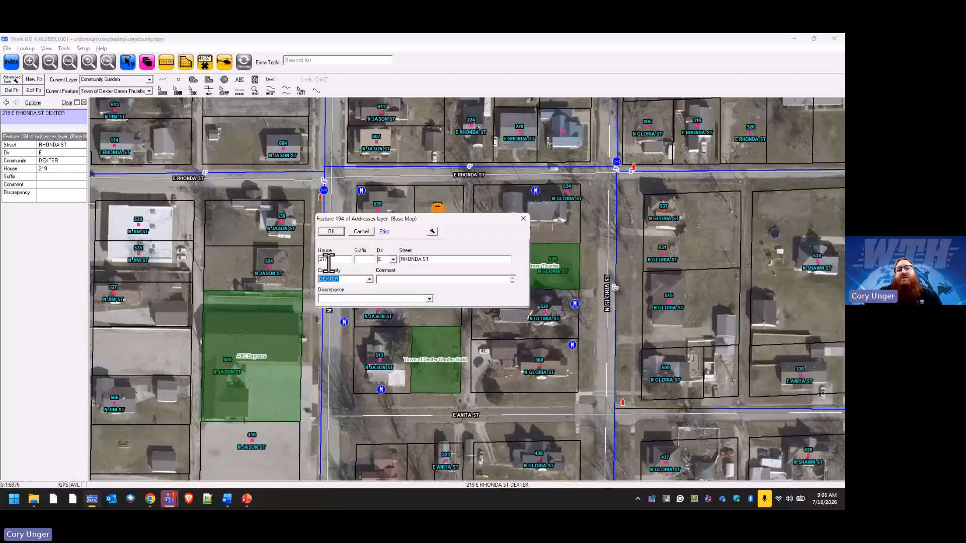
pyautogui.click(336, 231)
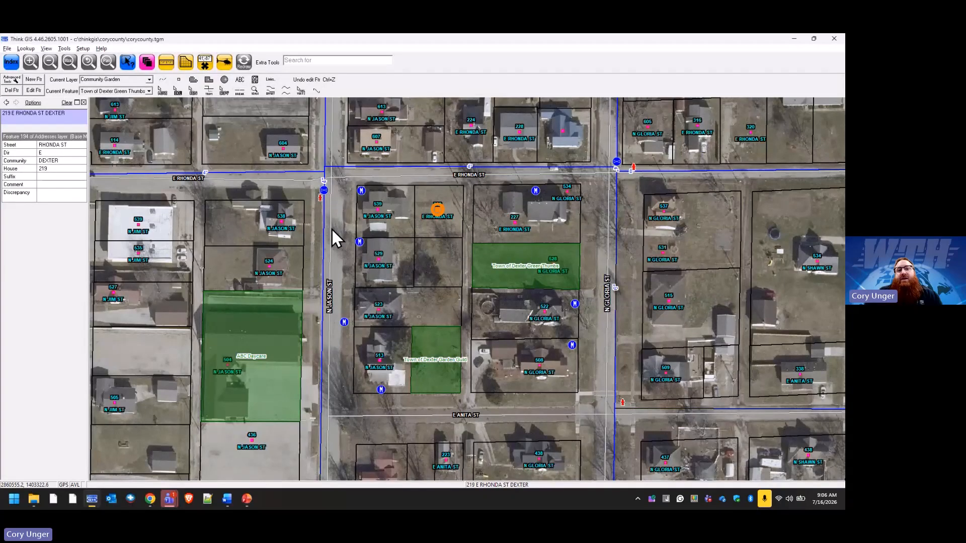
pyautogui.click(244, 62)
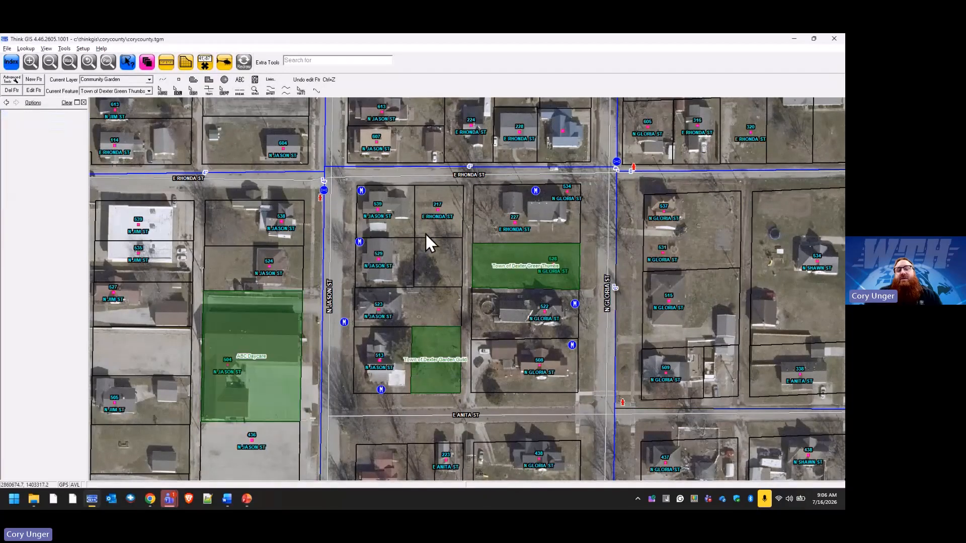
# Reopen the edited address point's record, view the feature options it offers, and cancel the record unchanged.
pyautogui.doubleClick(439, 210)
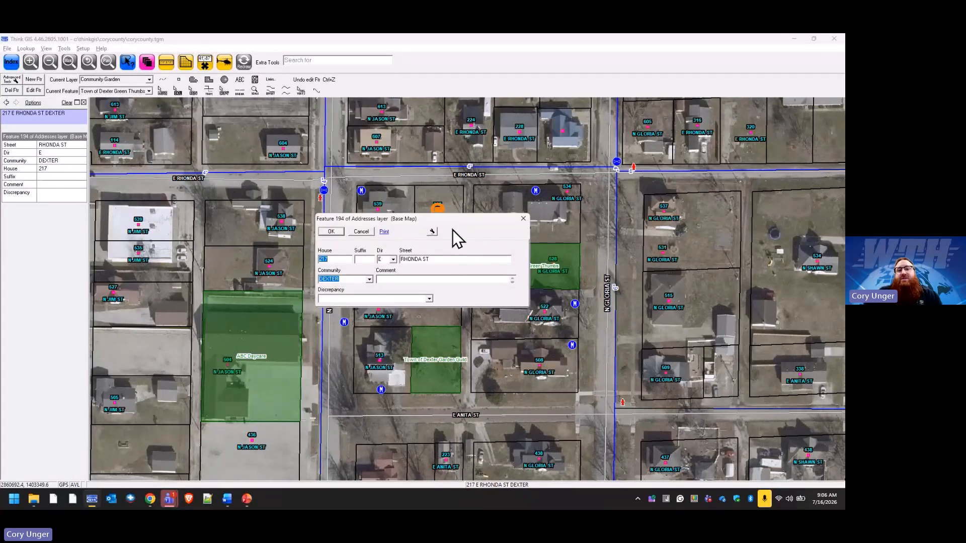
pyautogui.click(431, 232)
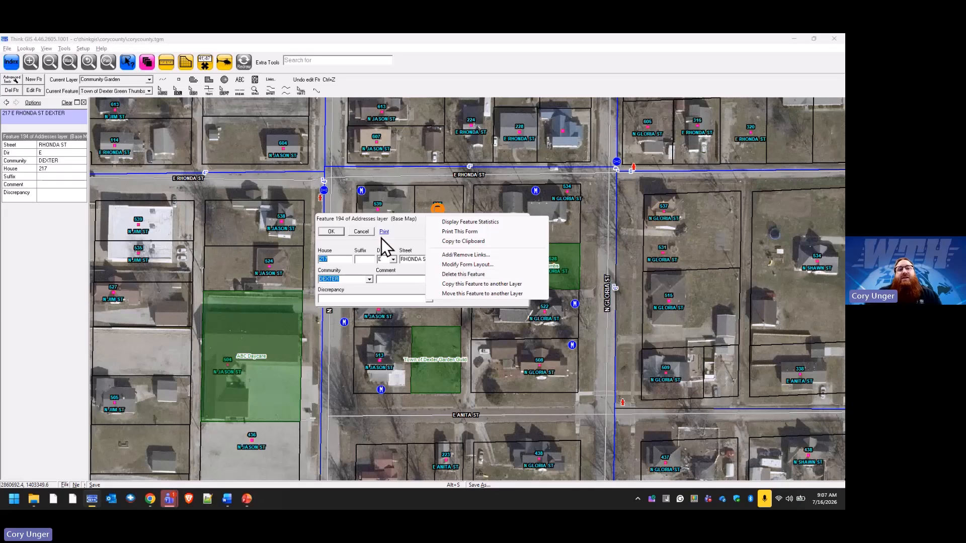
pyautogui.click(366, 232)
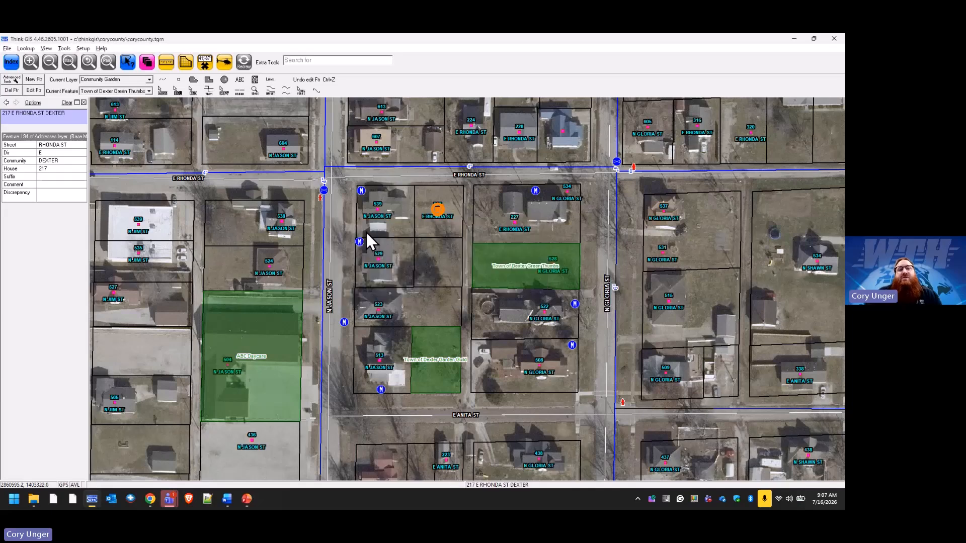
# Circle the edited address point freehand on the map, then view the Addresses layer's feature list in the Index and close it.
pyautogui.click(178, 93)
pyautogui.moveTo(418, 200)
pyautogui.mouseDown()
pyautogui.moveTo(451, 206)
pyautogui.moveTo(438, 198)
pyautogui.mouseUp()
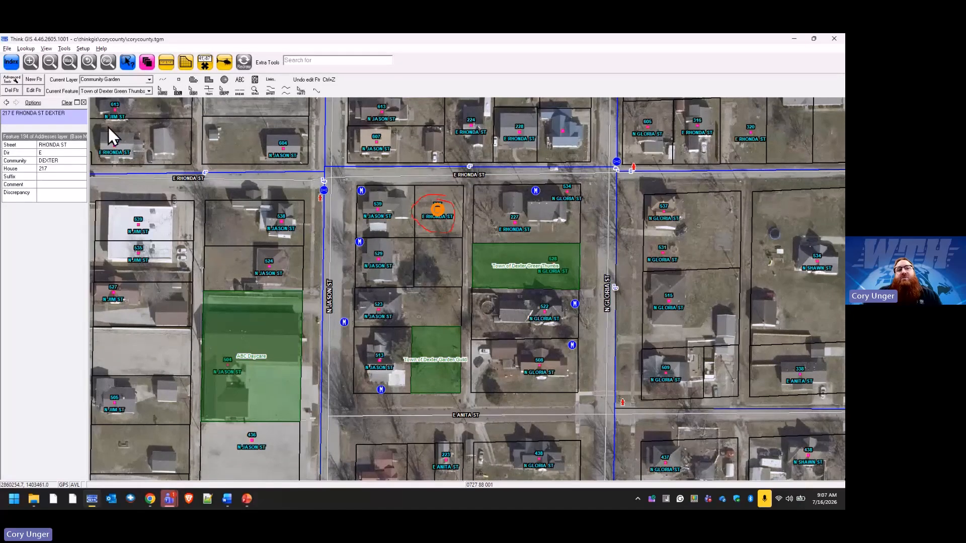
pyautogui.click(11, 63)
pyautogui.click(309, 229)
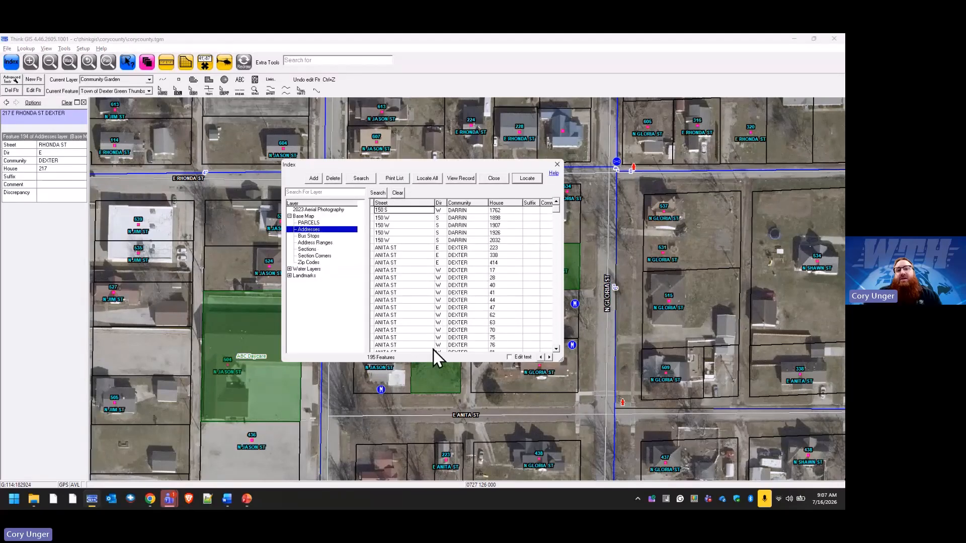
pyautogui.click(501, 180)
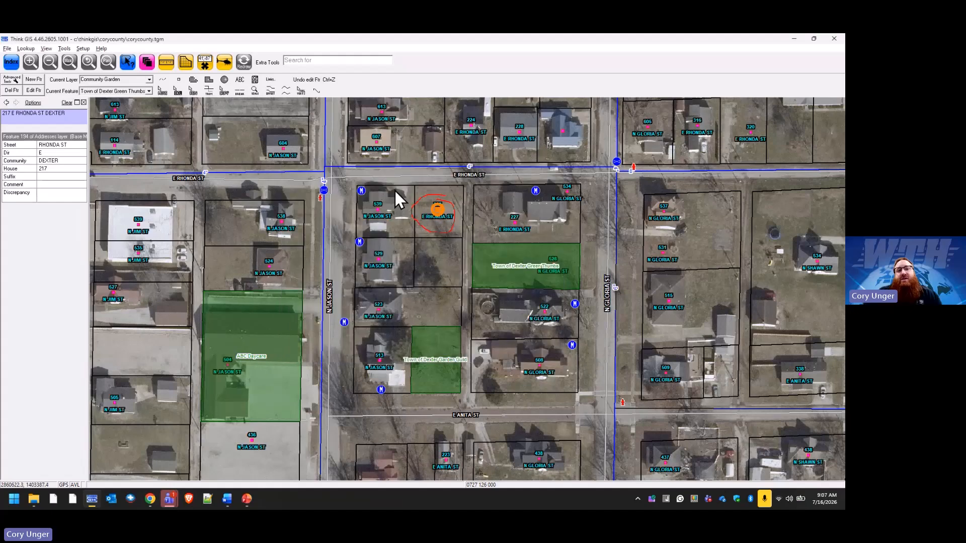
# Delete the circled address point from the Addresses layer through its record's feature options, confirming the deletion.
pyautogui.doubleClick(439, 210)
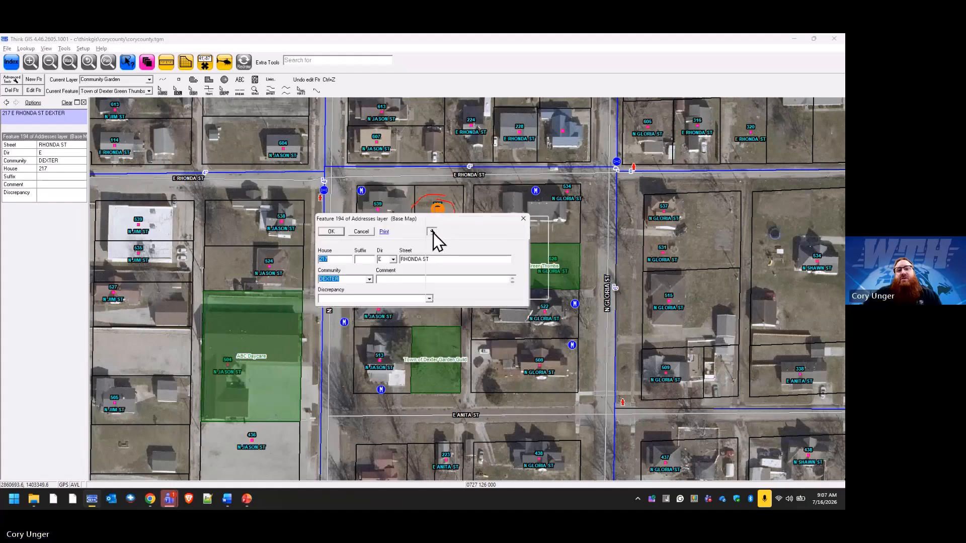
pyautogui.click(432, 231)
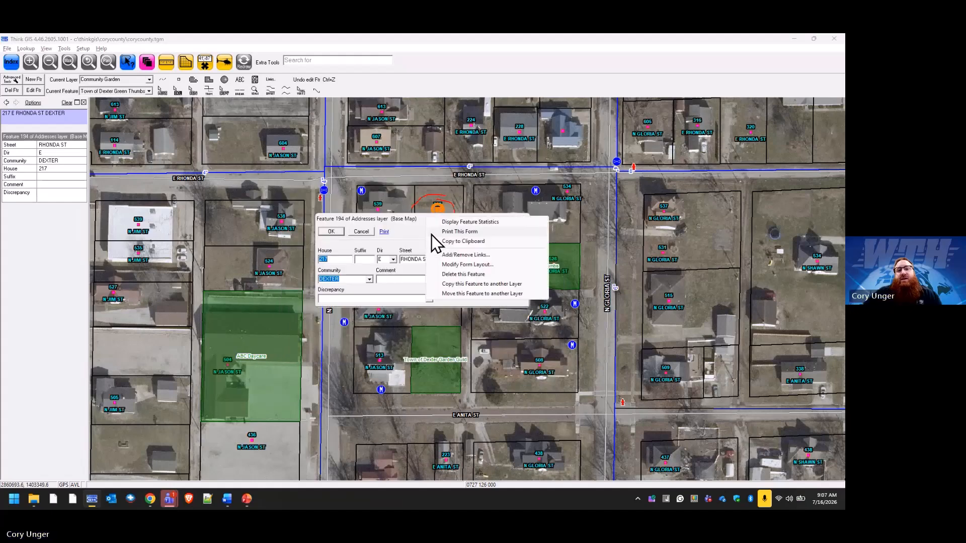
pyautogui.click(485, 275)
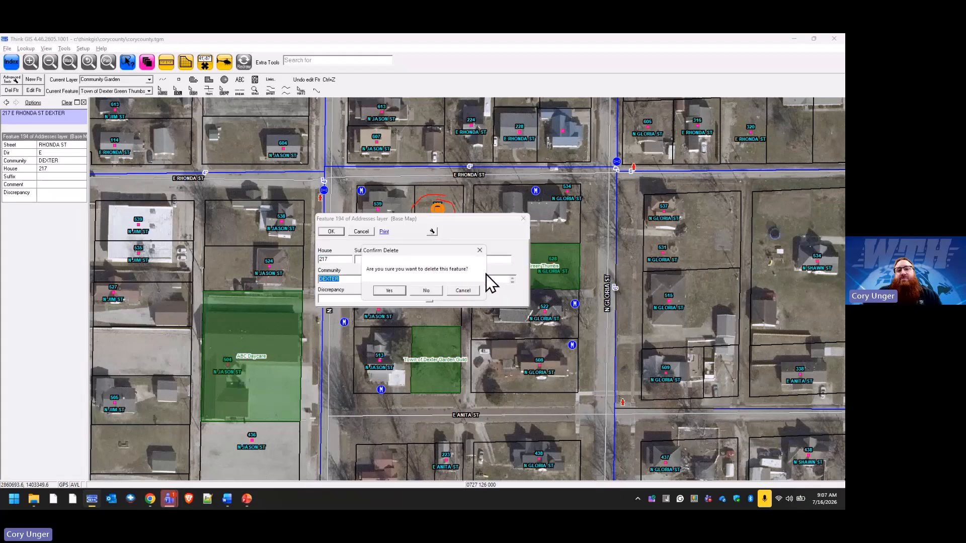
pyautogui.click(395, 291)
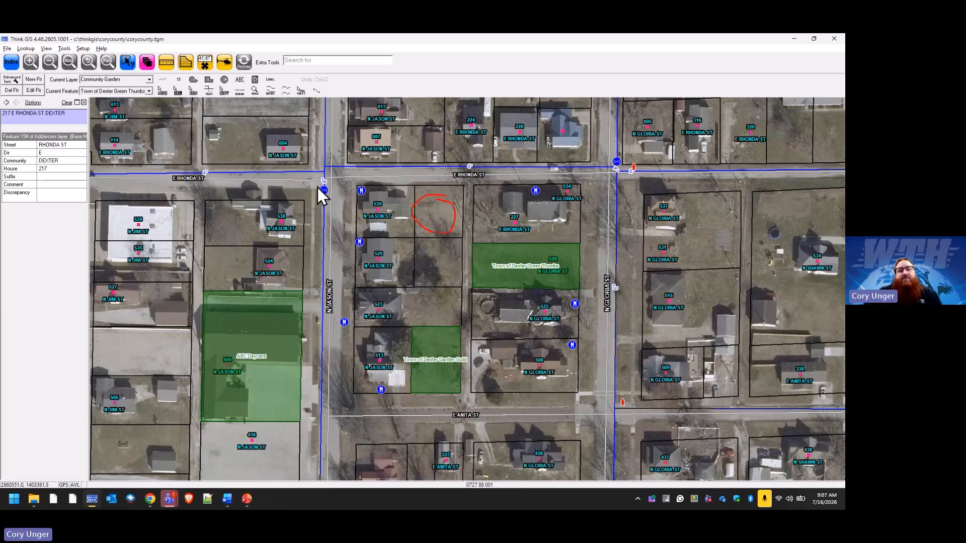
# Check the Addresses layer's feature list in the Index, close it, and refresh the map to clear the red circle.
pyautogui.click(12, 62)
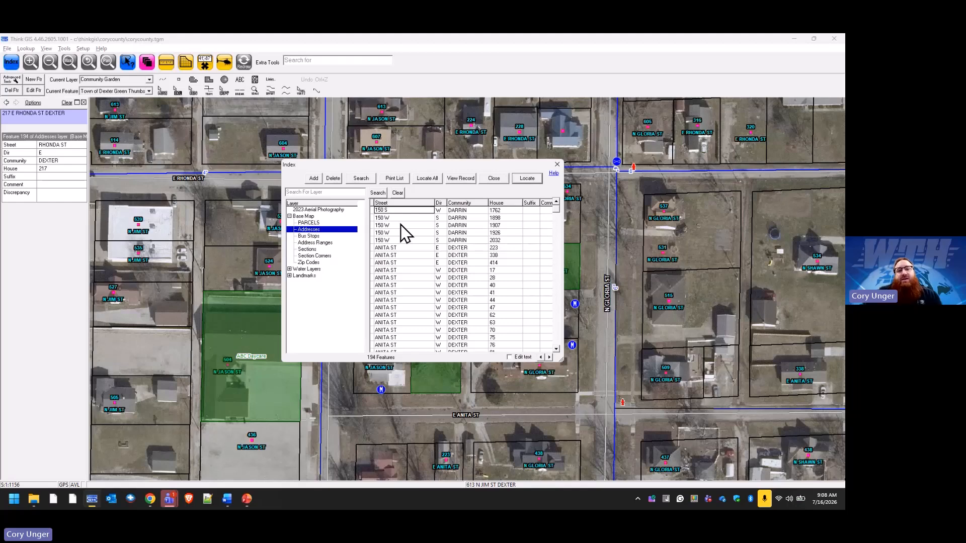
pyautogui.click(494, 178)
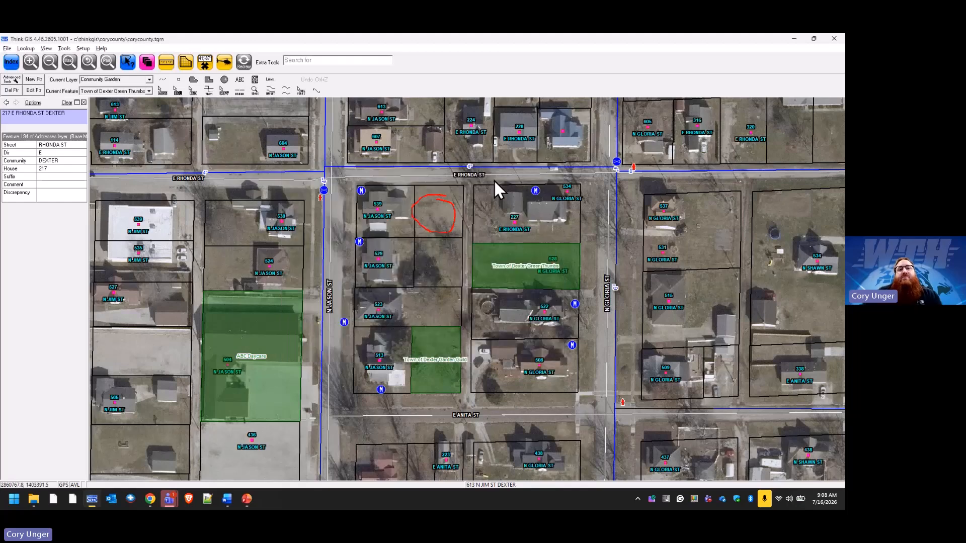
pyautogui.click(246, 65)
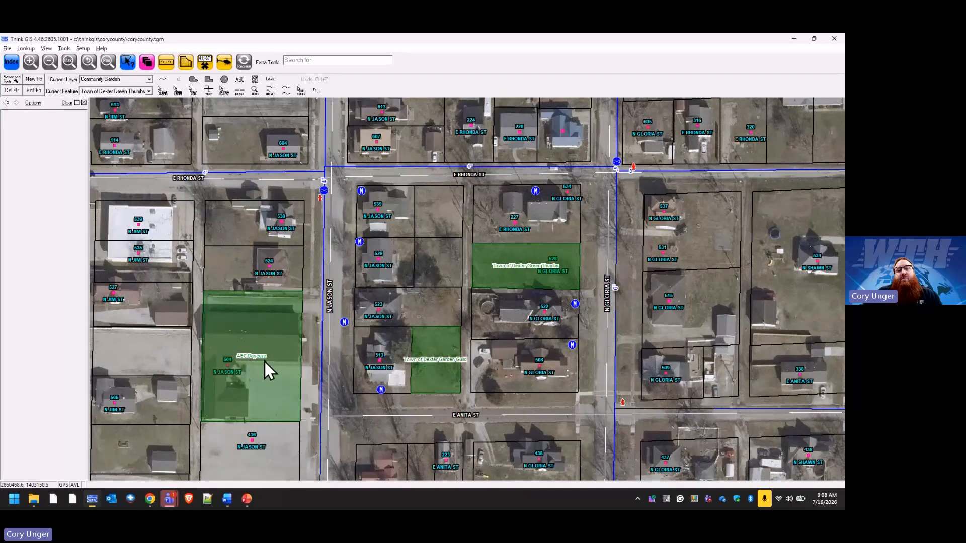
# Move the ABC Daycare feature from the Community Garden layer to the Daycare layer and refresh the map.
pyautogui.click(286, 307)
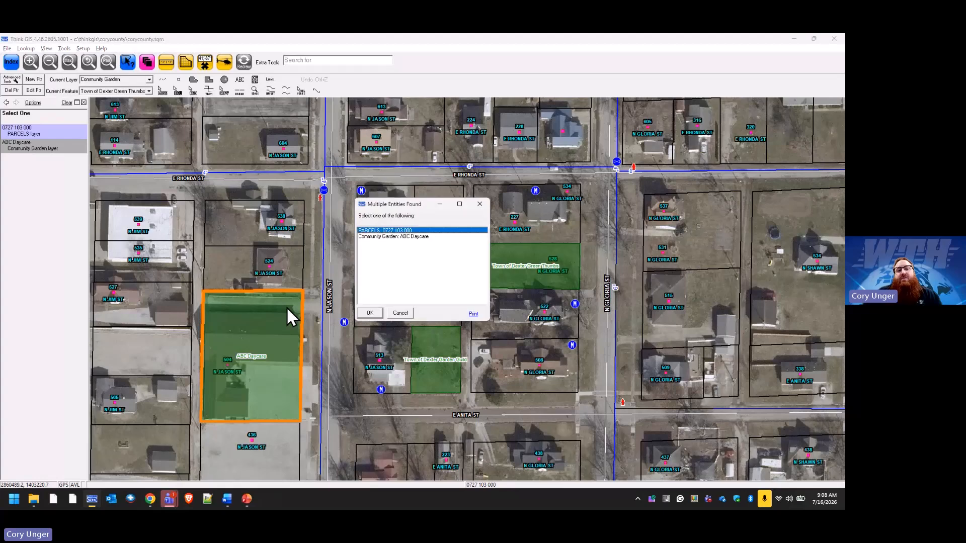
pyautogui.click(409, 237)
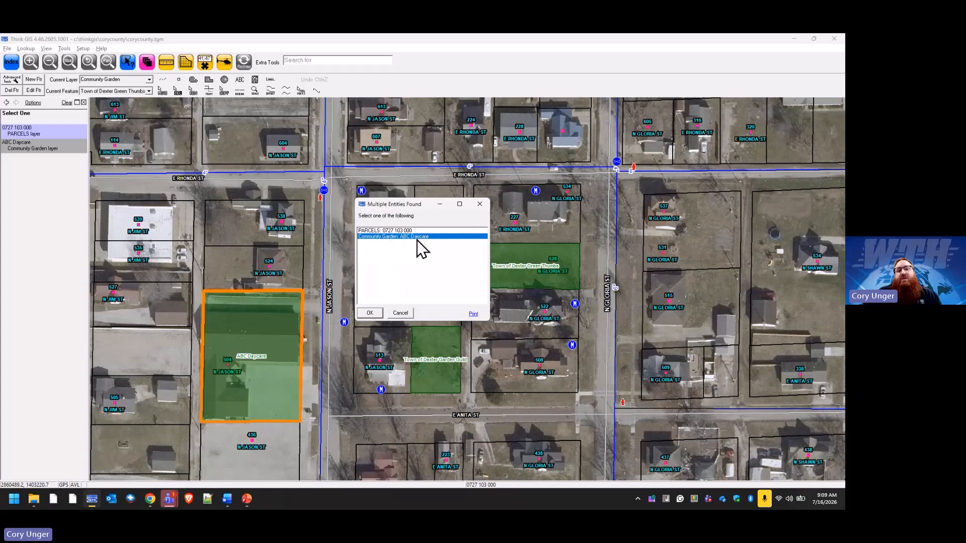
pyautogui.click(371, 312)
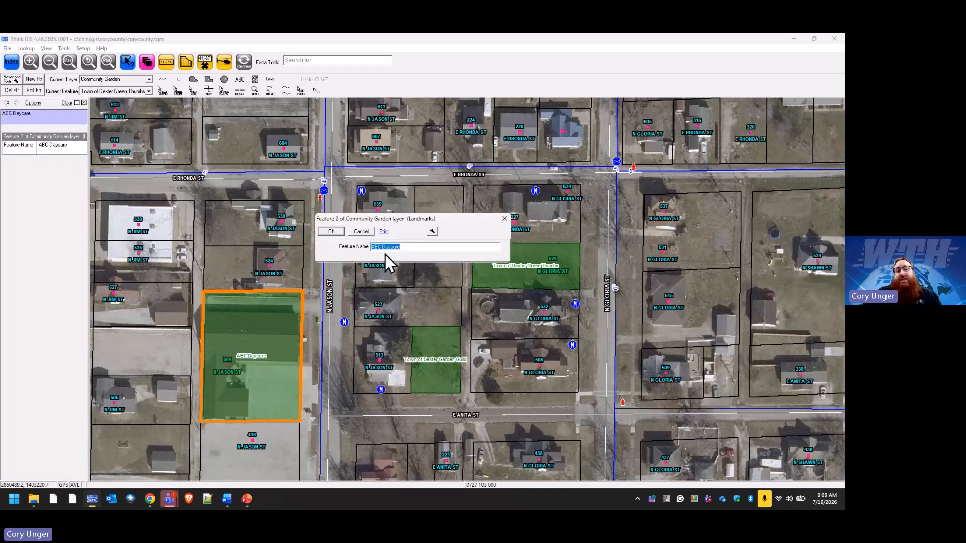
pyautogui.click(433, 232)
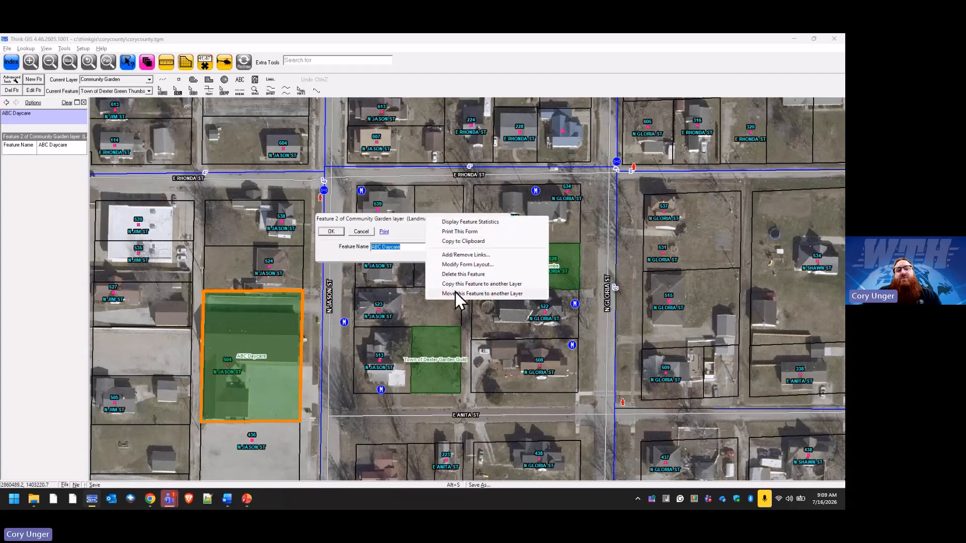
pyautogui.click(519, 294)
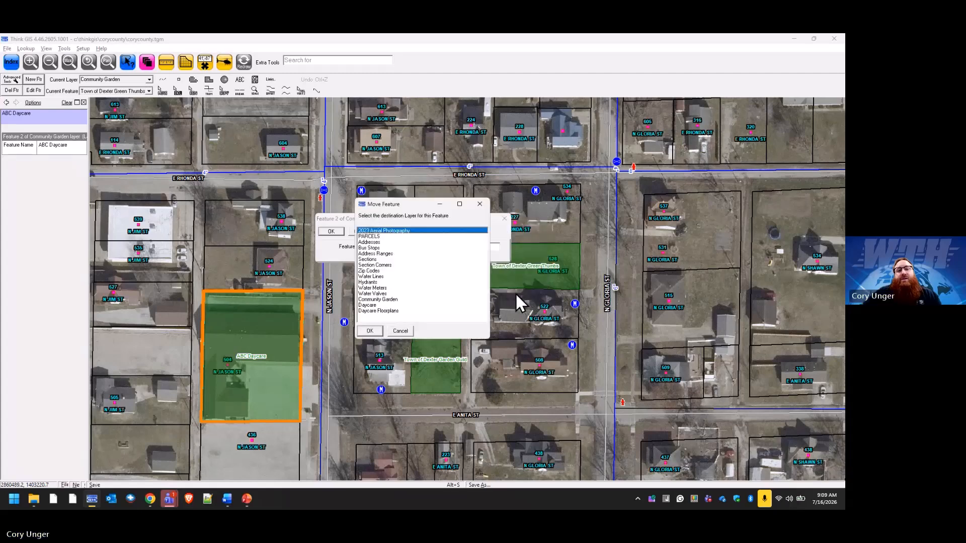
pyautogui.click(374, 305)
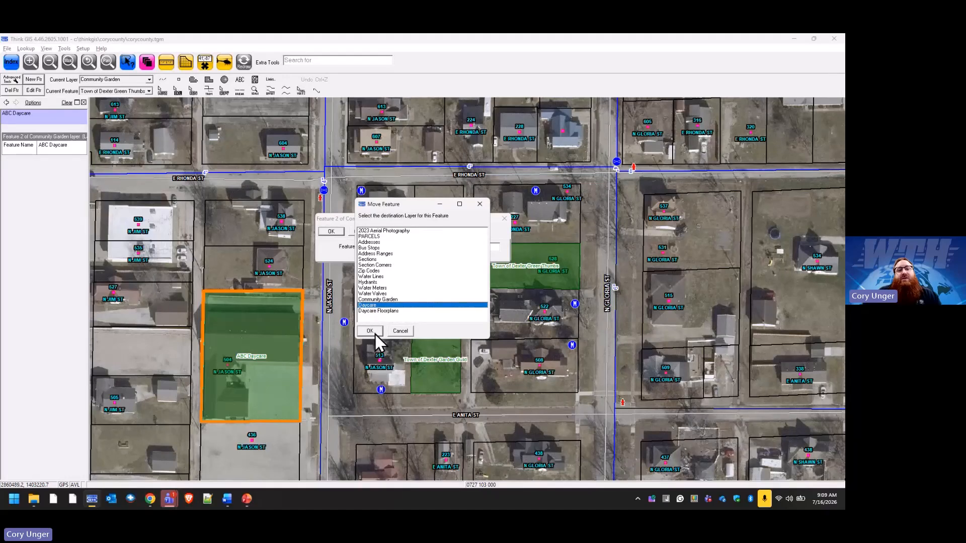
pyautogui.click(369, 331)
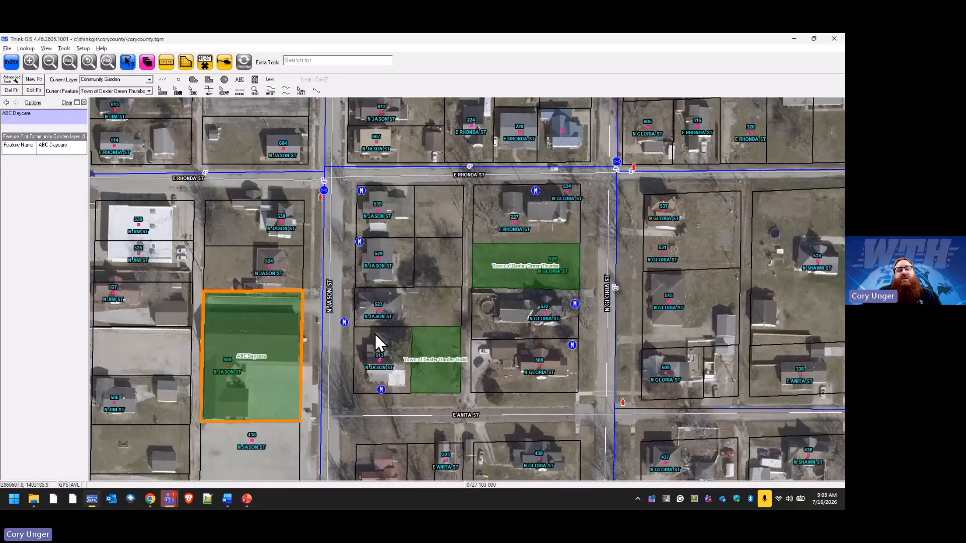
pyautogui.click(246, 64)
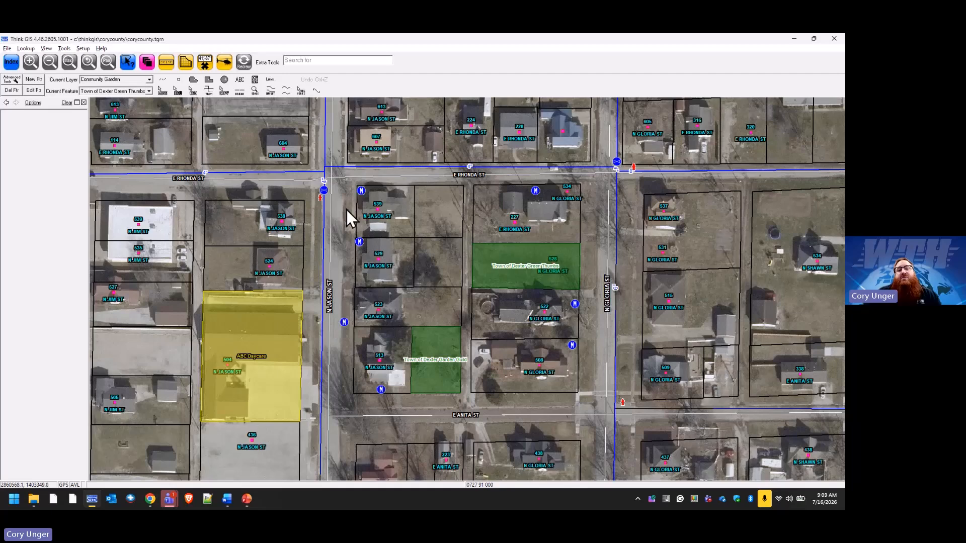
pyautogui.moveTo(326, 308)
pyautogui.mouseDown()
pyautogui.moveTo(319, 324)
pyautogui.moveTo(326, 312)
pyautogui.mouseUp()
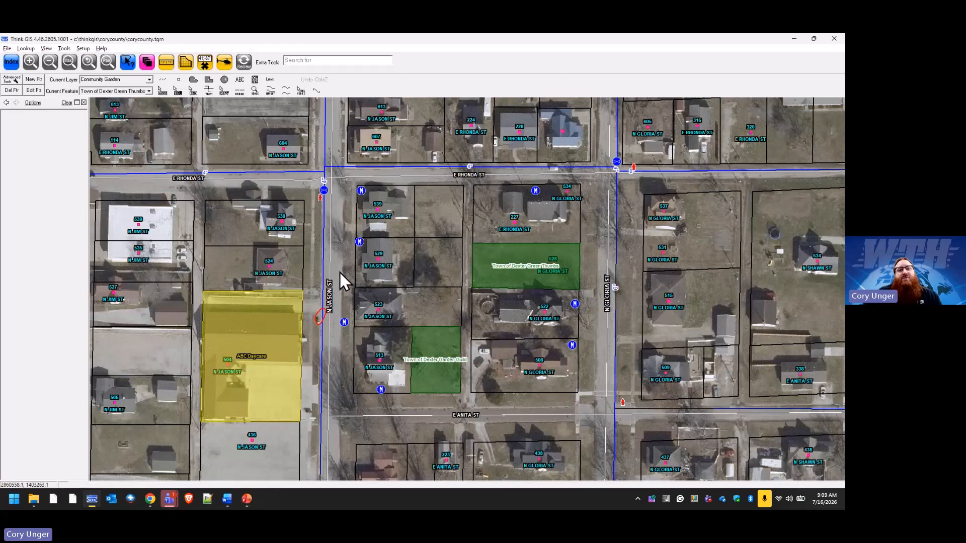
pyautogui.click(247, 64)
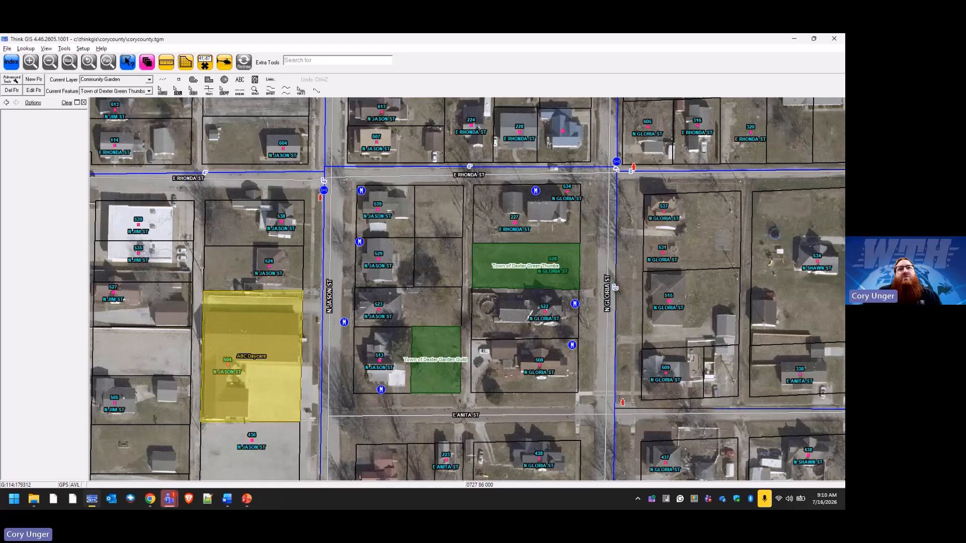
# Unlock all layers from the Index, lock only Address Ranges for editing, and save the pending changes to the layers being unlocked.
pyautogui.click(11, 65)
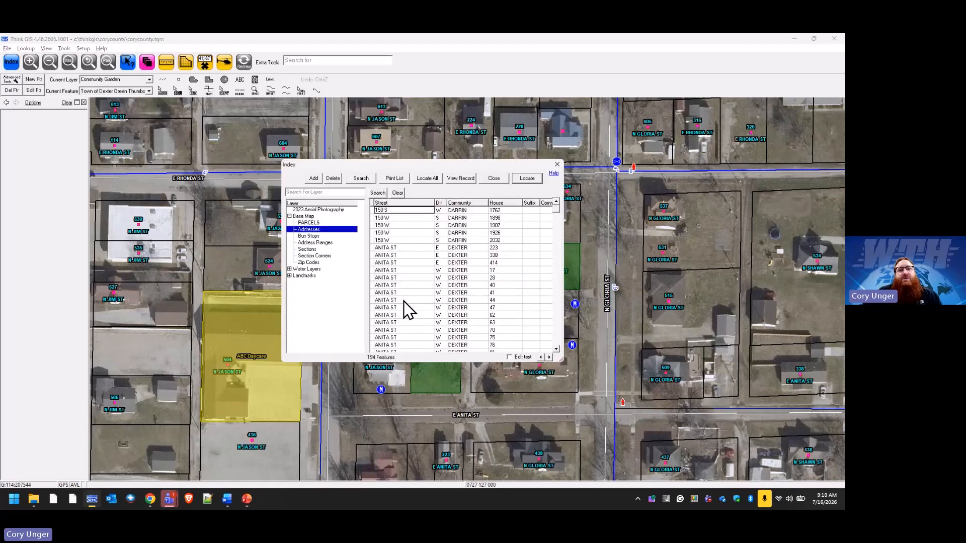
pyautogui.rightClick(321, 243)
pyautogui.click(310, 243)
pyautogui.rightClick(322, 242)
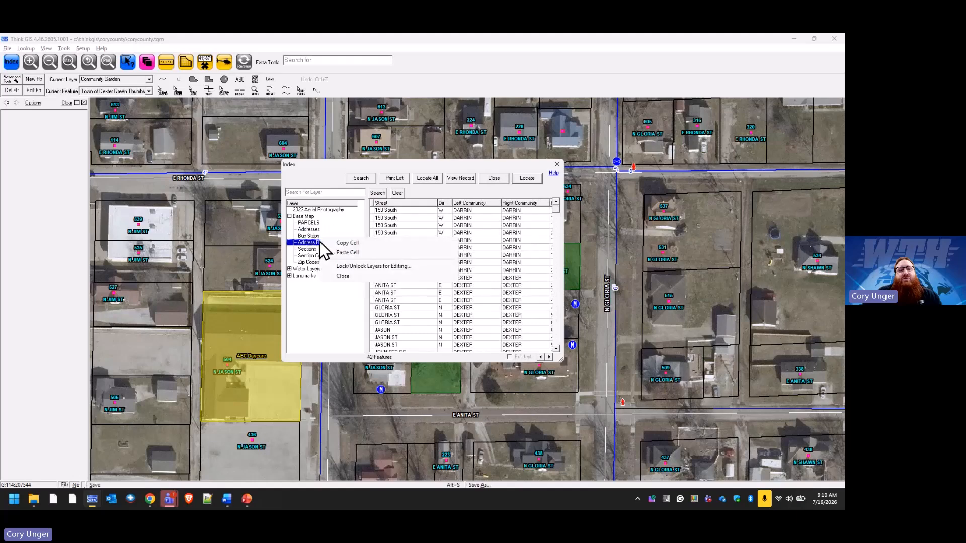
pyautogui.click(380, 268)
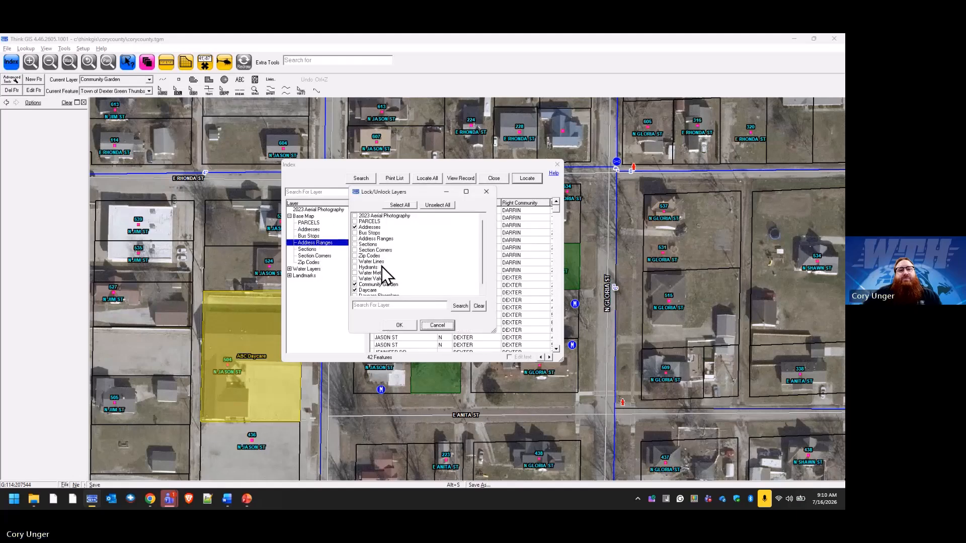
pyautogui.click(436, 205)
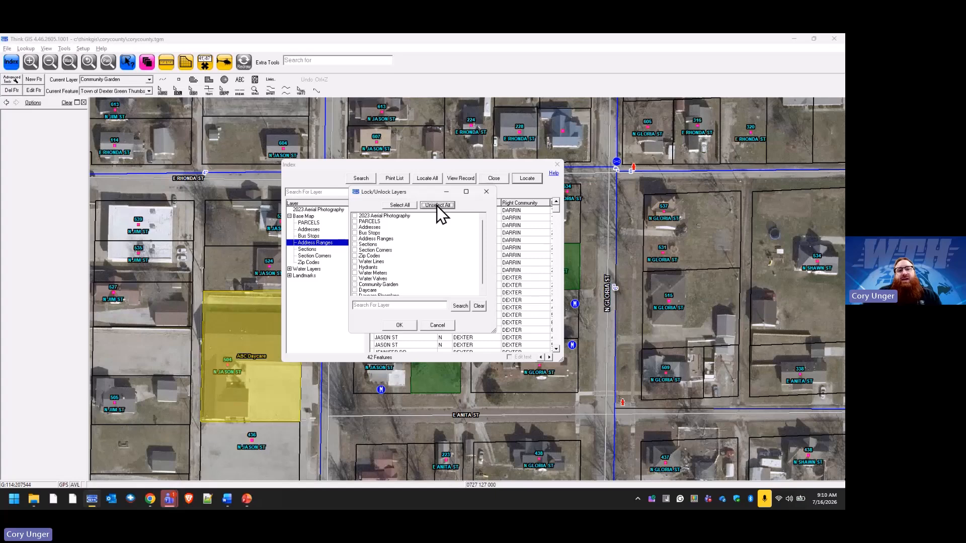
pyautogui.click(354, 238)
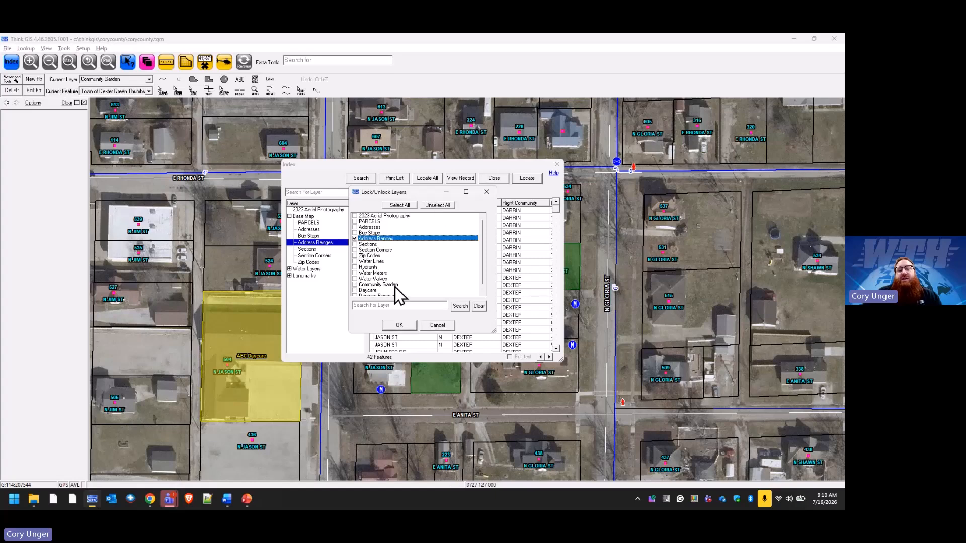
pyautogui.click(400, 325)
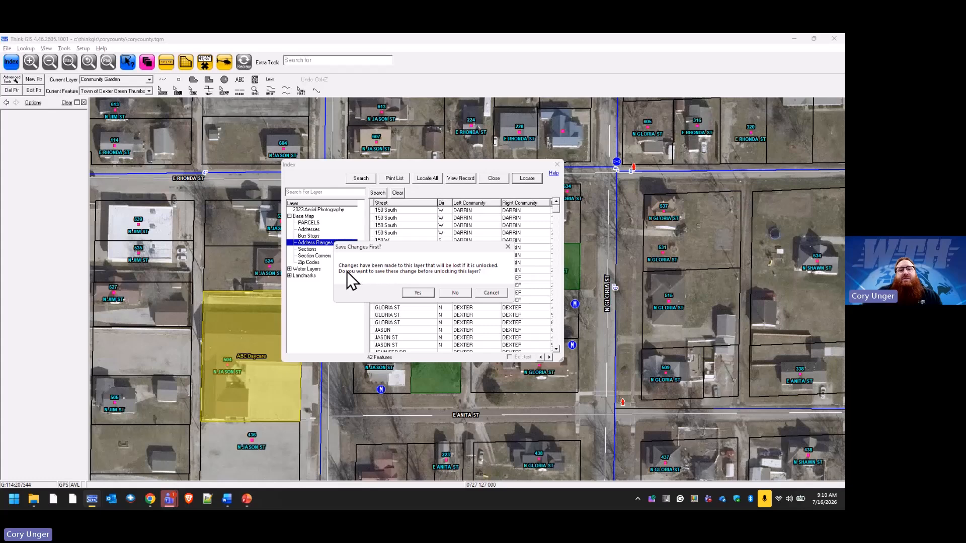
pyautogui.click(419, 292)
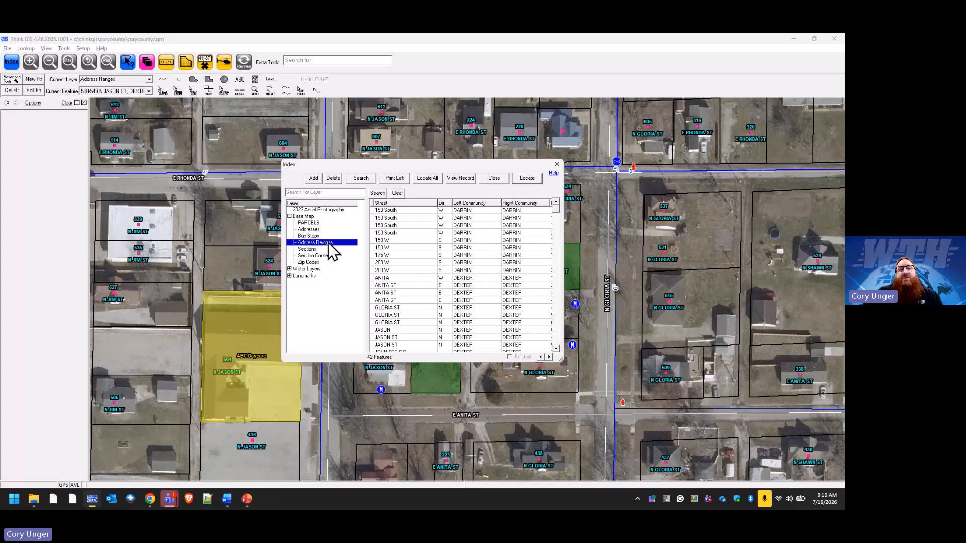
# Check in the layer lock settings that Address Ranges is locked for editing, and close them.
pyautogui.click(397, 232)
pyautogui.rightClick(330, 250)
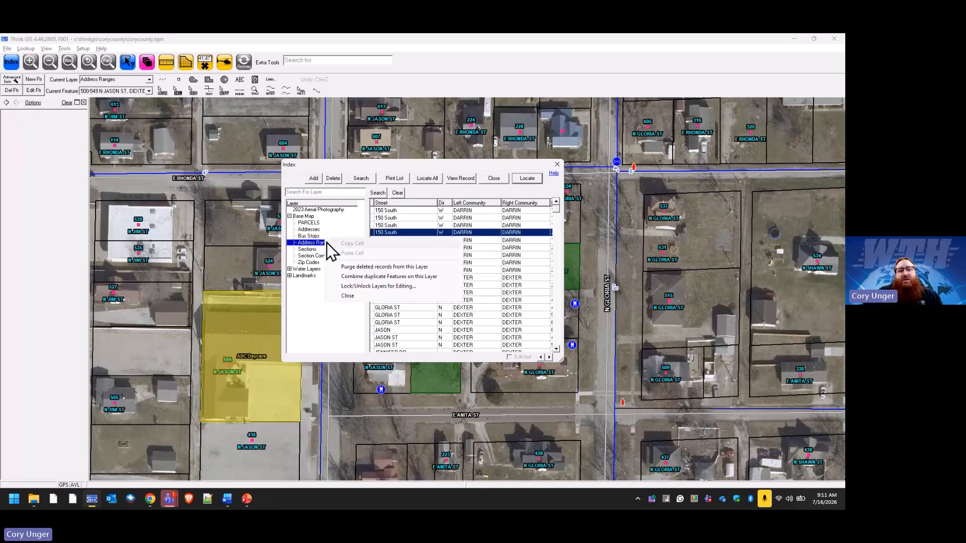
pyautogui.click(371, 291)
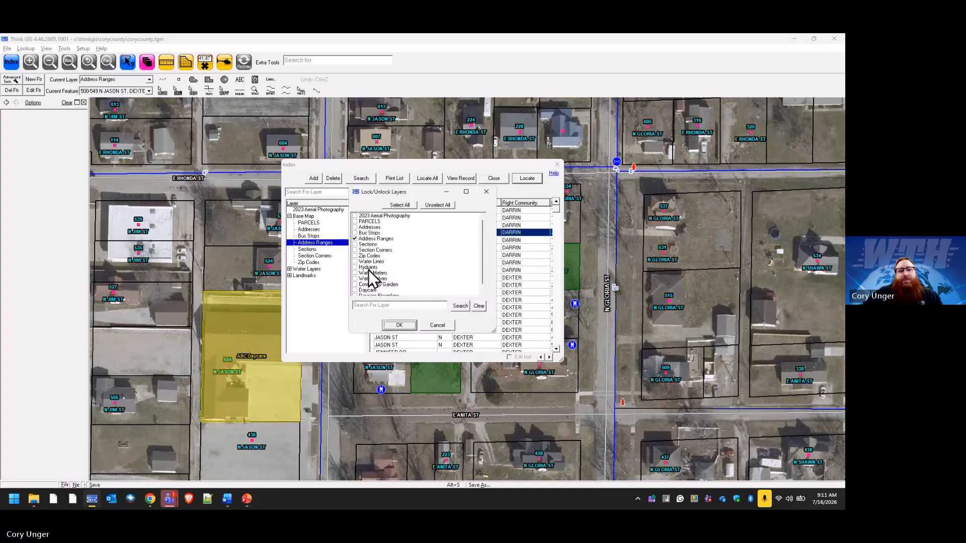
pyautogui.click(417, 326)
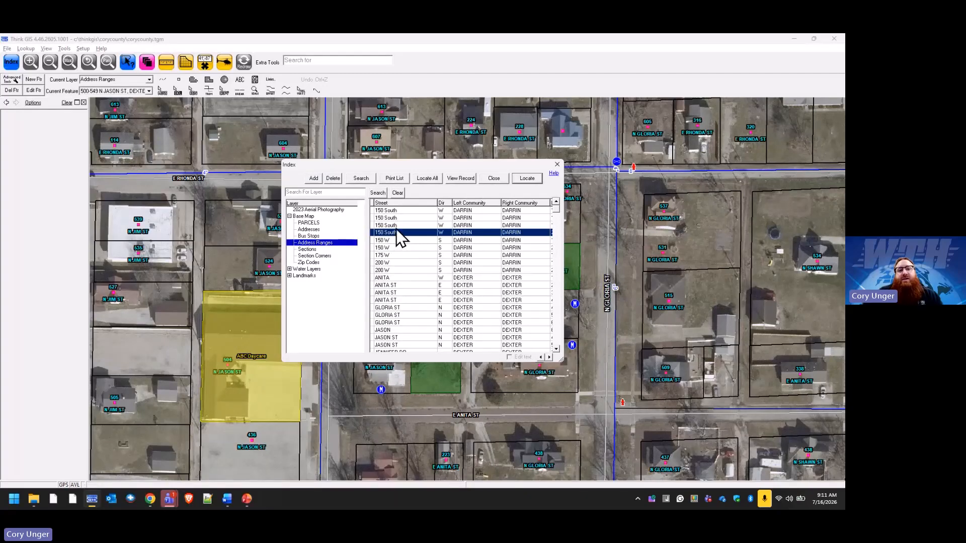
# Search the Address Ranges layer for features whose Street is 150 South.
pyautogui.click(362, 178)
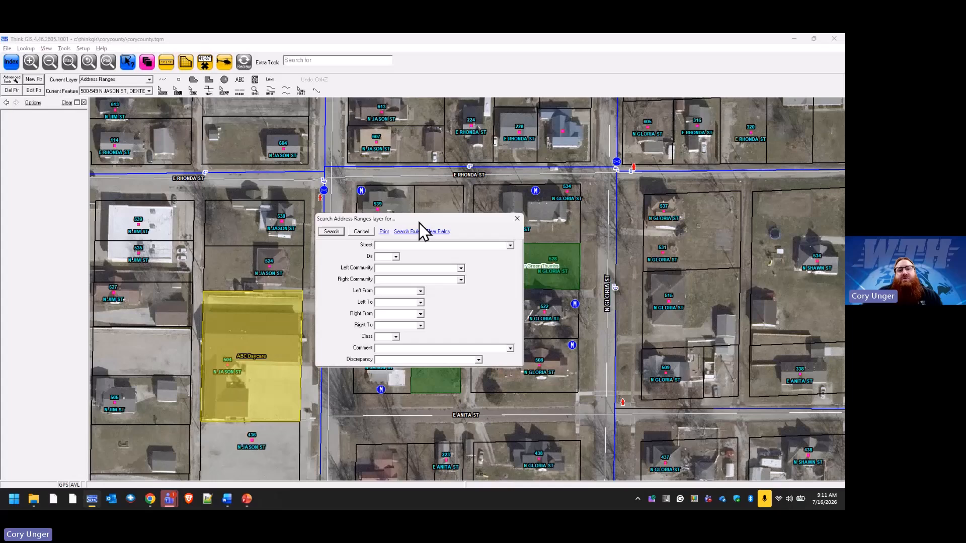
pyautogui.click(510, 245)
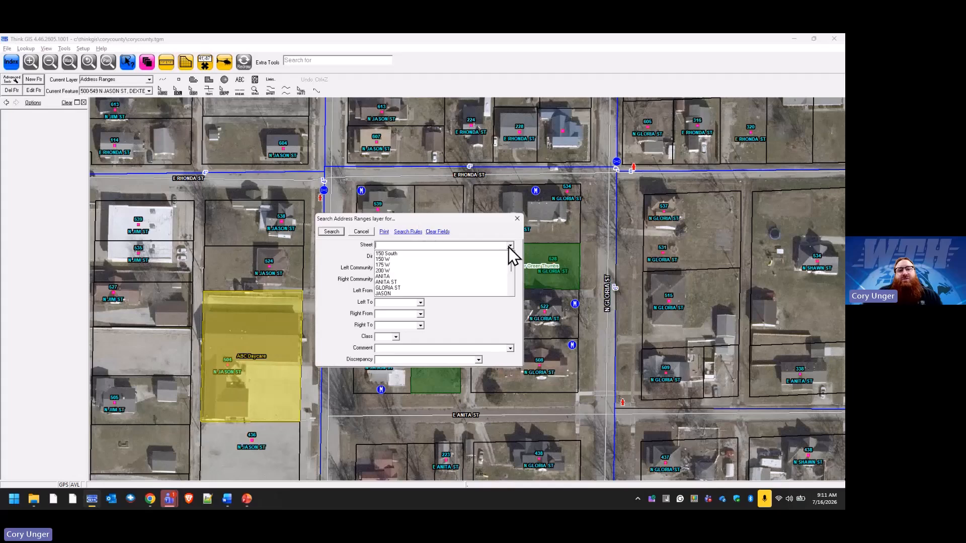
pyautogui.click(420, 255)
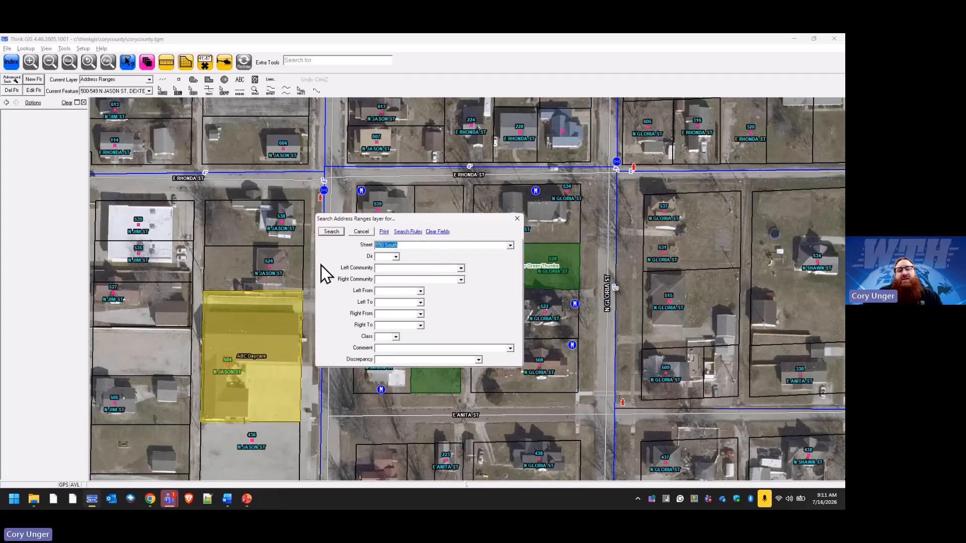
pyautogui.click(331, 232)
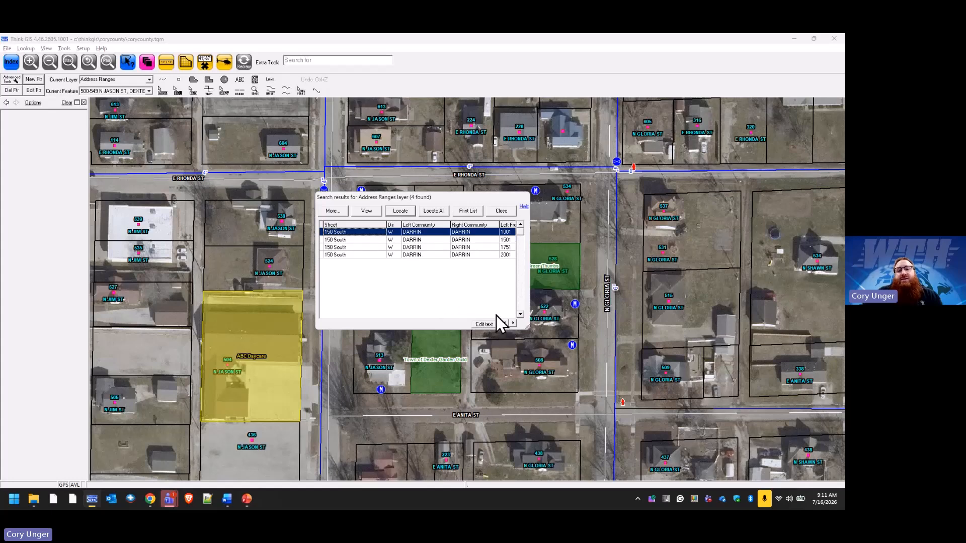
# Change the Street value of the first search result to 150 S using in-table text editing, and turn text editing off.
pyautogui.click(362, 234)
pyautogui.click(363, 234)
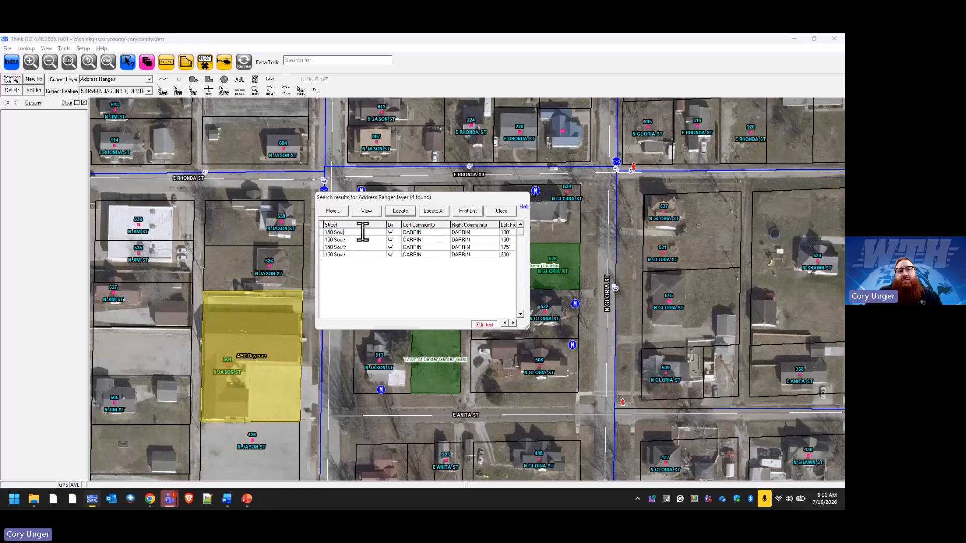
pyautogui.press('BackSpace')
pyautogui.press('Return')
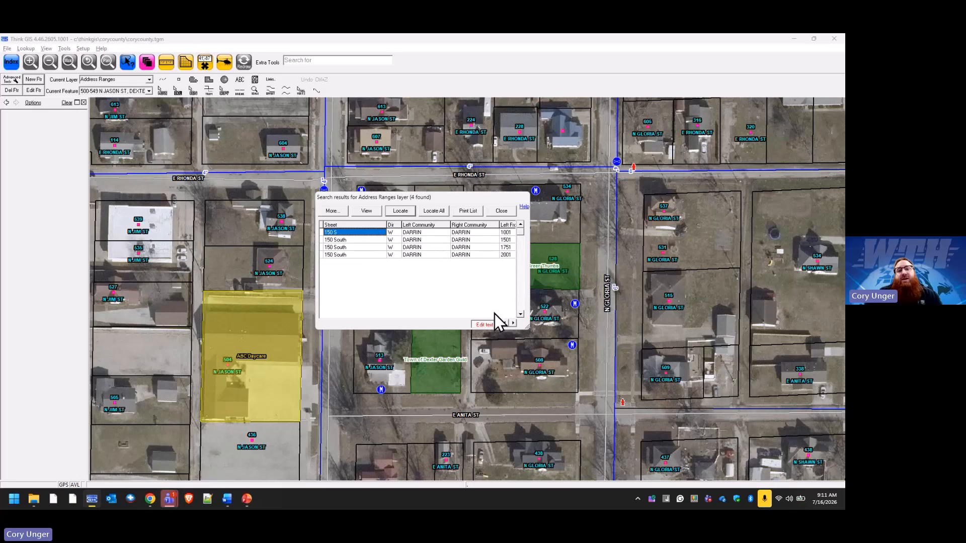
pyautogui.click(484, 324)
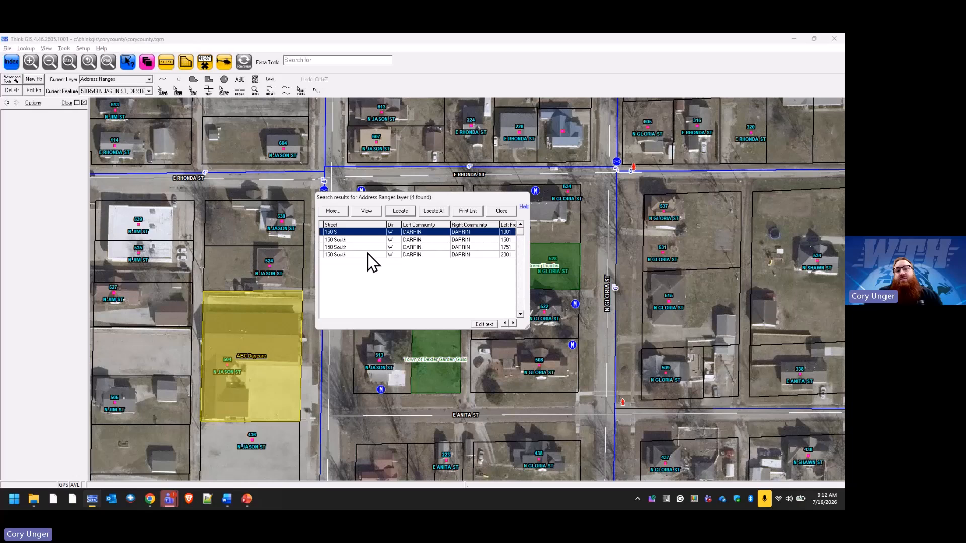
# Try single-row and multi-row selections among the Address Ranges search results.
pyautogui.click(358, 240)
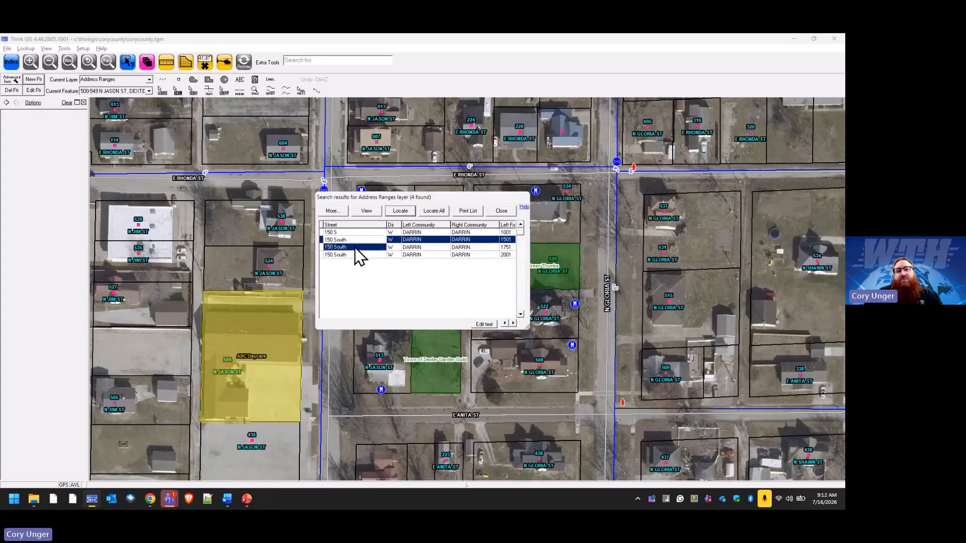
pyautogui.click(355, 247)
pyautogui.keyDown('ctrl'); pyautogui.click(354, 241); pyautogui.keyUp('ctrl')
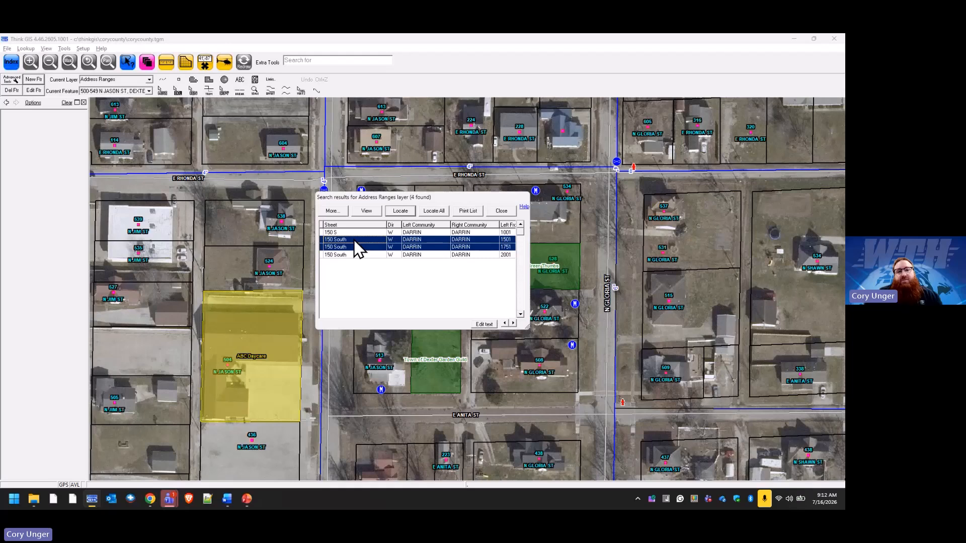
pyautogui.keyDown('shift'); pyautogui.click(352, 256); pyautogui.keyUp('shift')
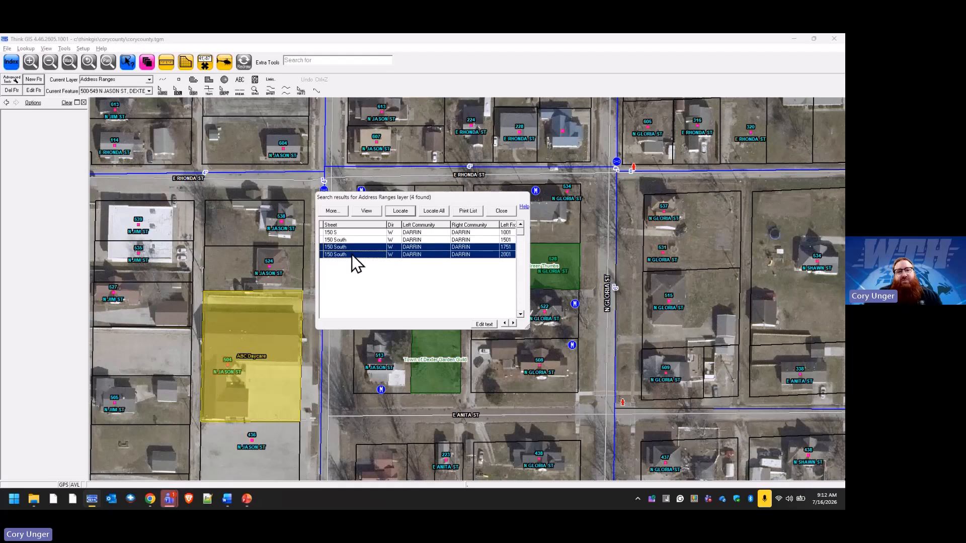
pyautogui.click(351, 234)
pyautogui.keyDown('shift'); pyautogui.click(349, 247); pyautogui.keyUp('shift')
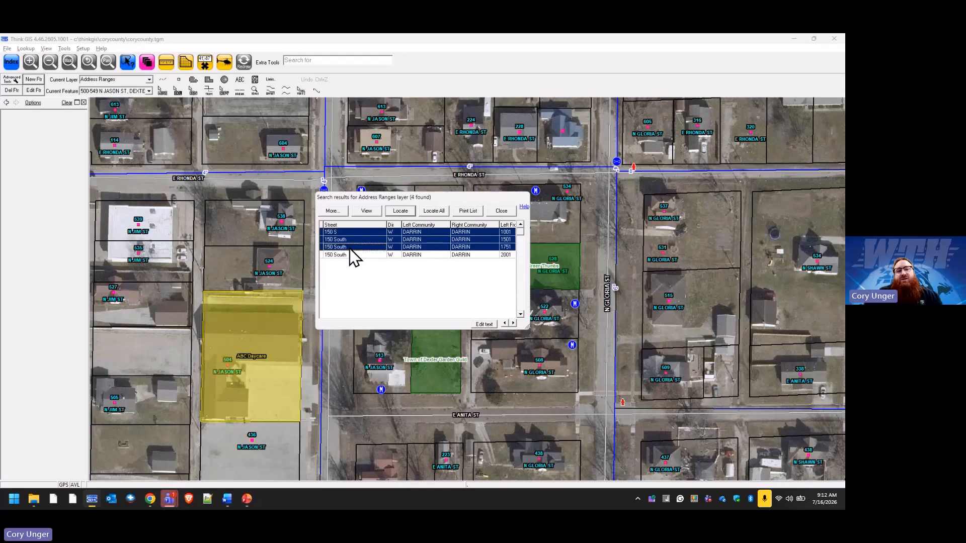
pyautogui.click(349, 255)
pyautogui.keyDown('shift'); pyautogui.click(350, 245); pyautogui.keyUp('shift')
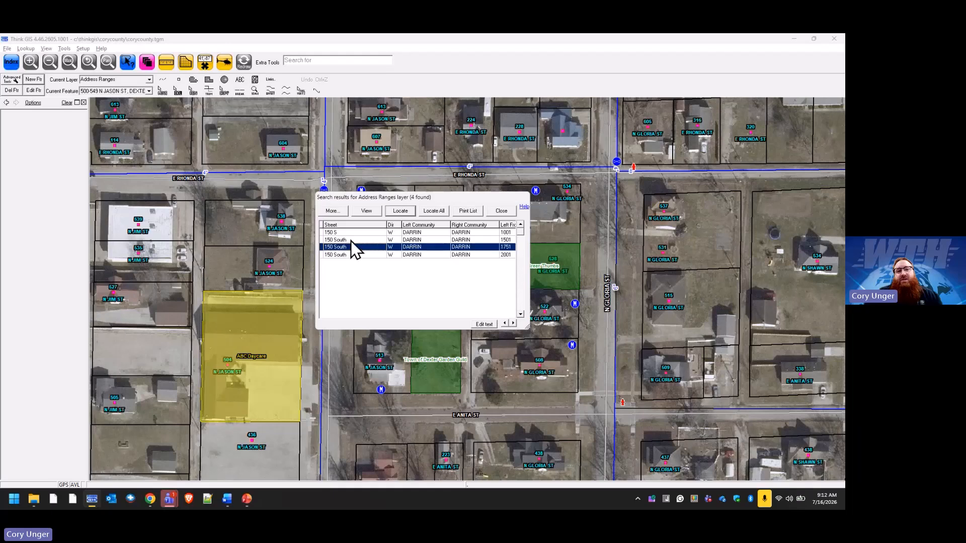
pyautogui.click(351, 238)
pyautogui.click(352, 232)
pyautogui.click(353, 241)
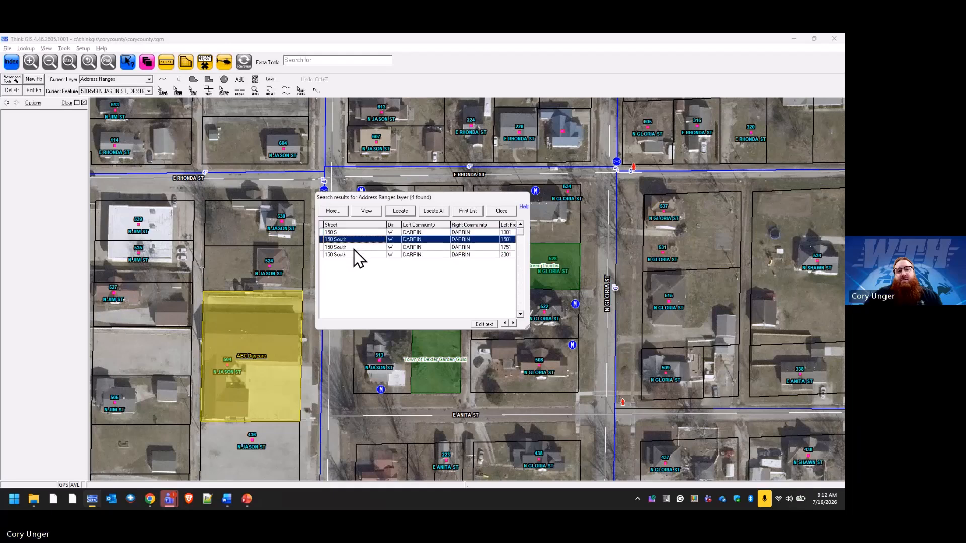
pyautogui.click(349, 248)
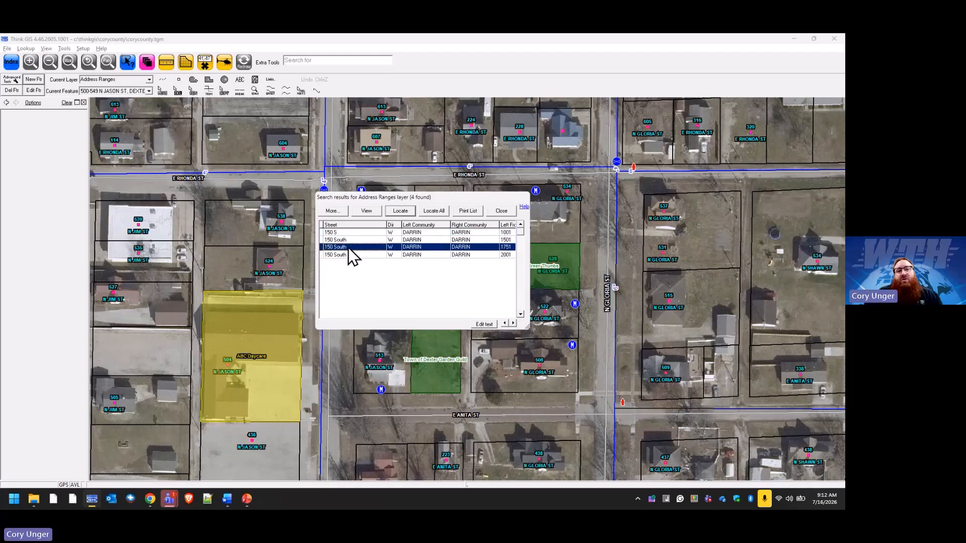
# Select all rows in the Address Ranges search results.
pyautogui.rightClick(348, 248)
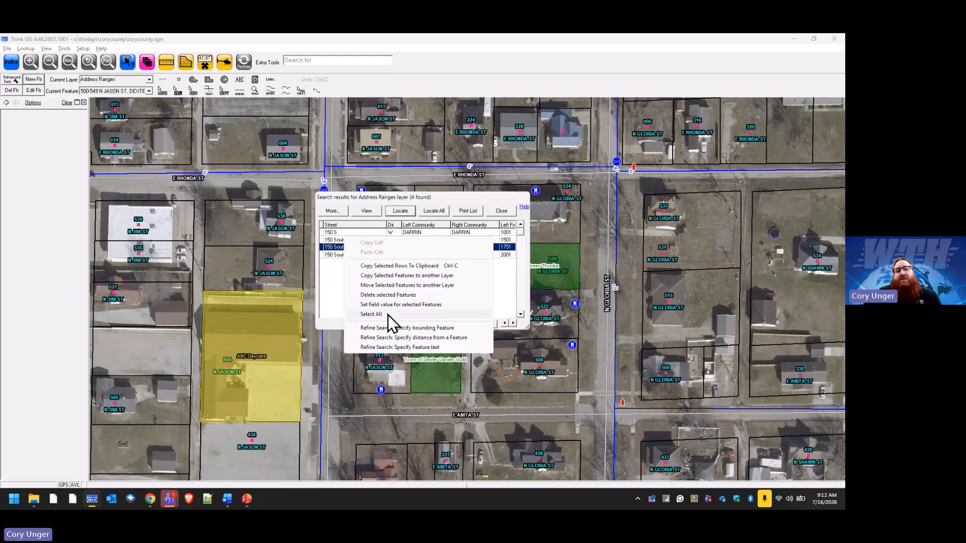
pyautogui.click(388, 314)
pyautogui.click(360, 255)
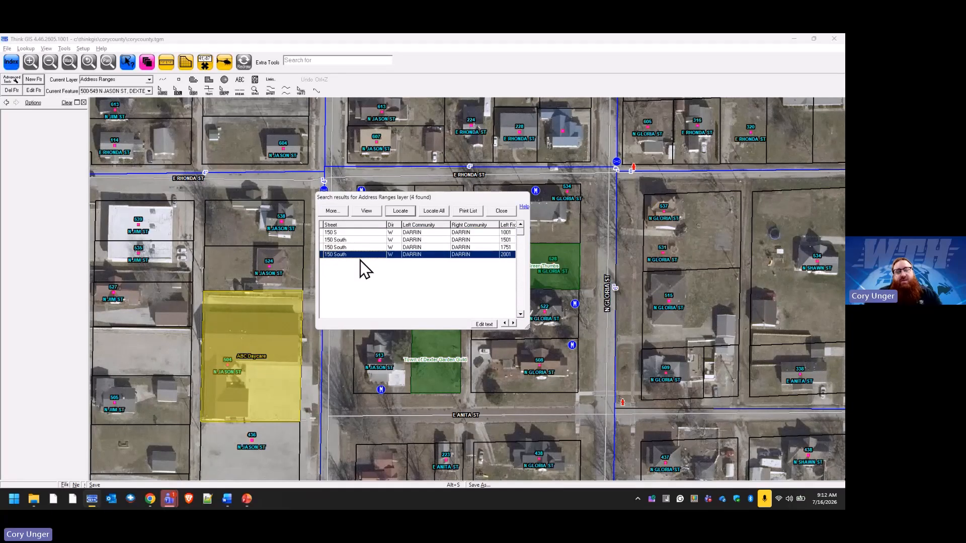
pyautogui.hotkey('ctrl', 'a')
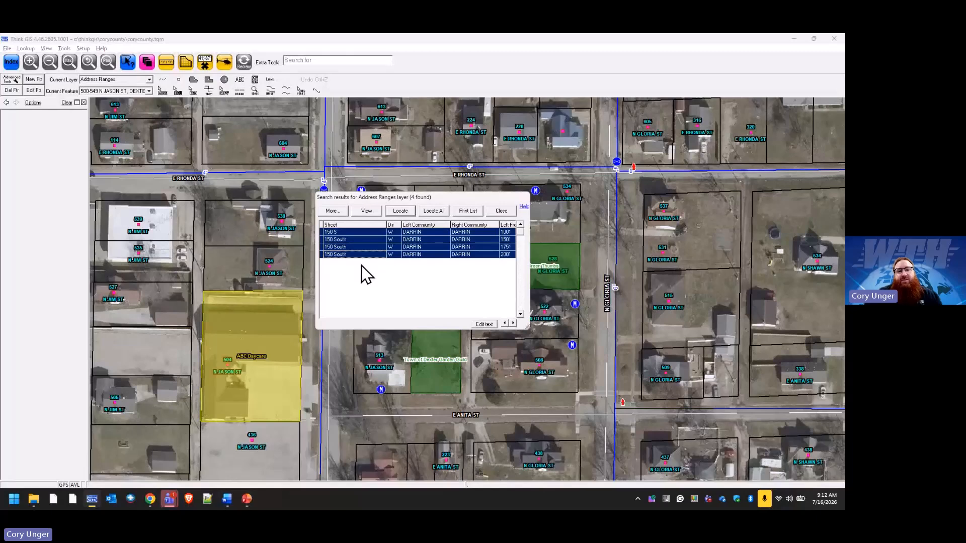
# Select the three remaining 150 South rows together and set their Street field value to 150 S.
pyautogui.click(357, 256)
pyautogui.keyDown('ctrl'); pyautogui.click(356, 250); pyautogui.keyUp('ctrl')
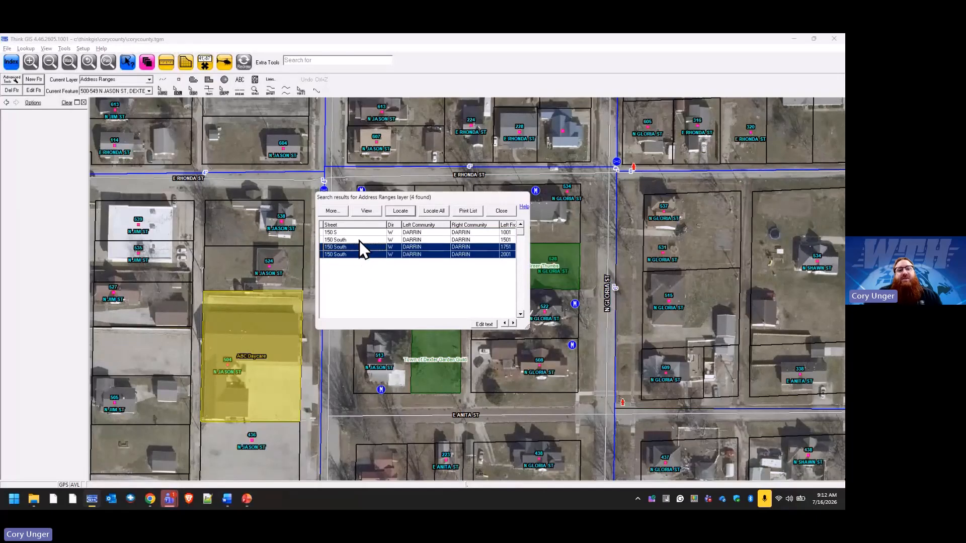
pyautogui.click(357, 255)
pyautogui.keyDown('ctrl'); pyautogui.click(351, 247); pyautogui.keyUp('ctrl')
pyautogui.keyDown('ctrl'); pyautogui.click(348, 240); pyautogui.keyUp('ctrl')
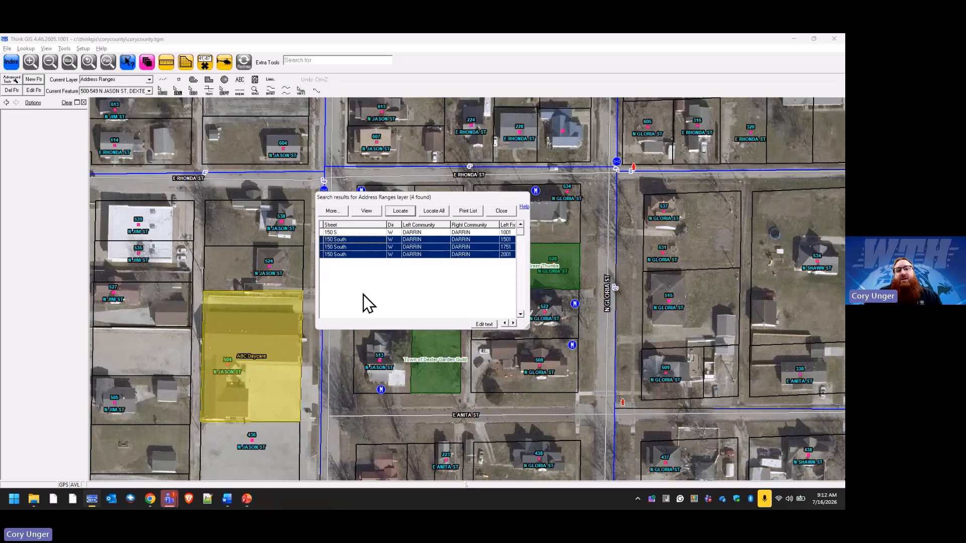
pyautogui.rightClick(351, 244)
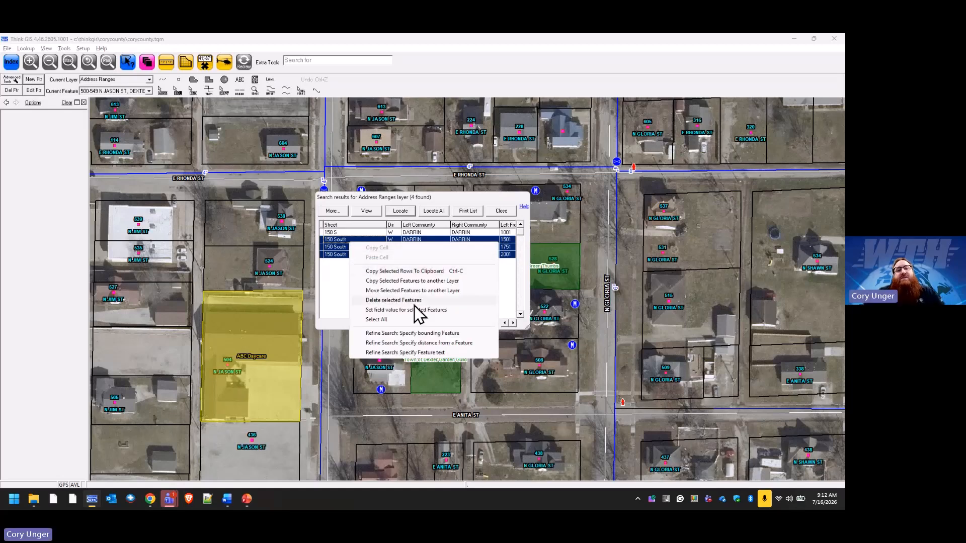
pyautogui.click(448, 310)
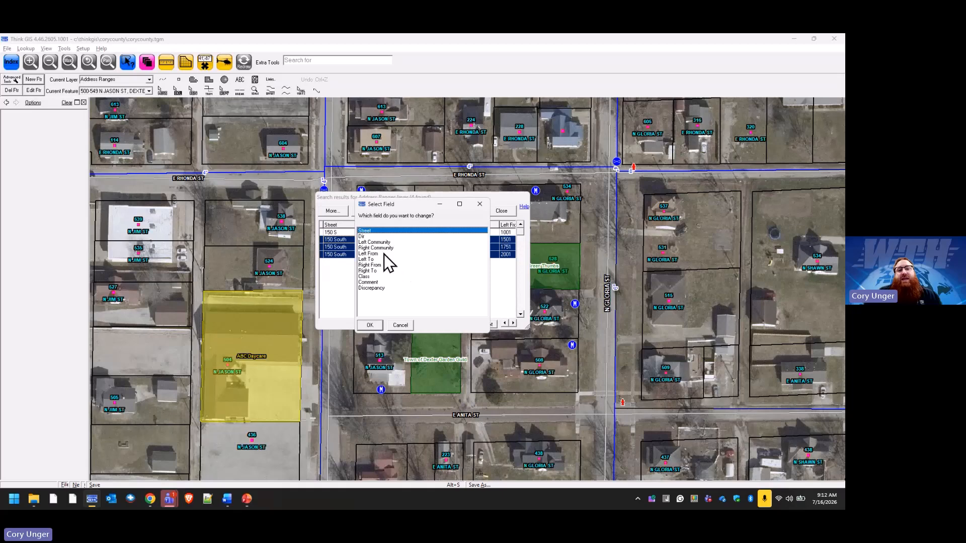
pyautogui.click(372, 325)
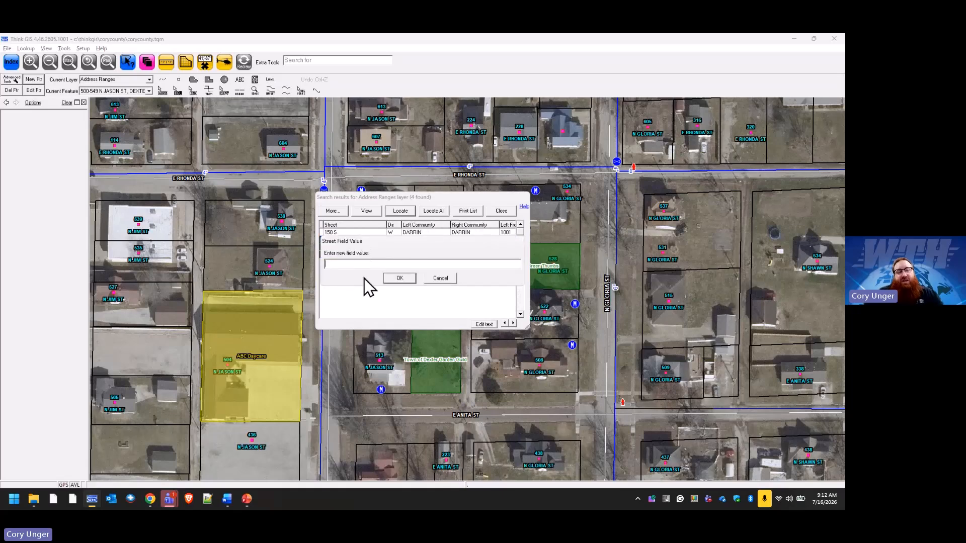
pyautogui.write('150 S')
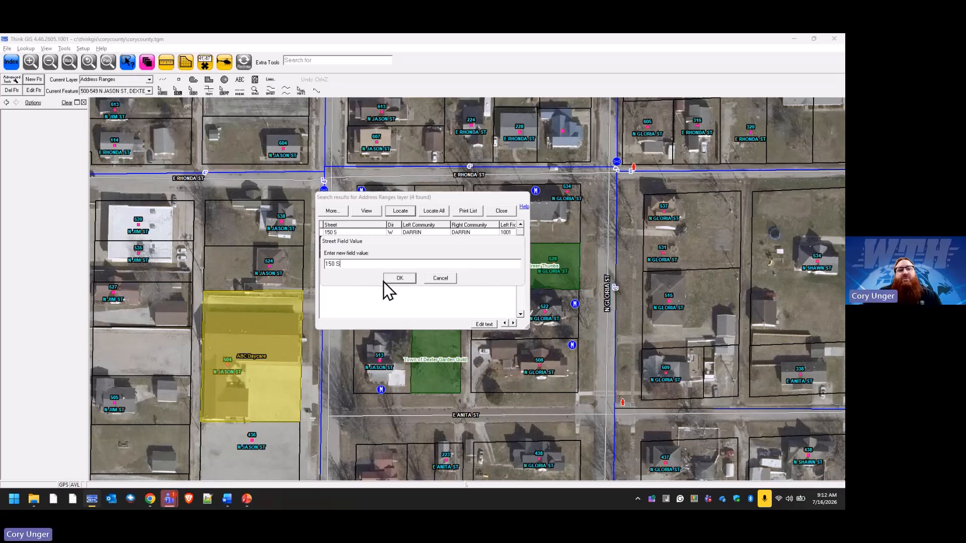
pyautogui.click(400, 278)
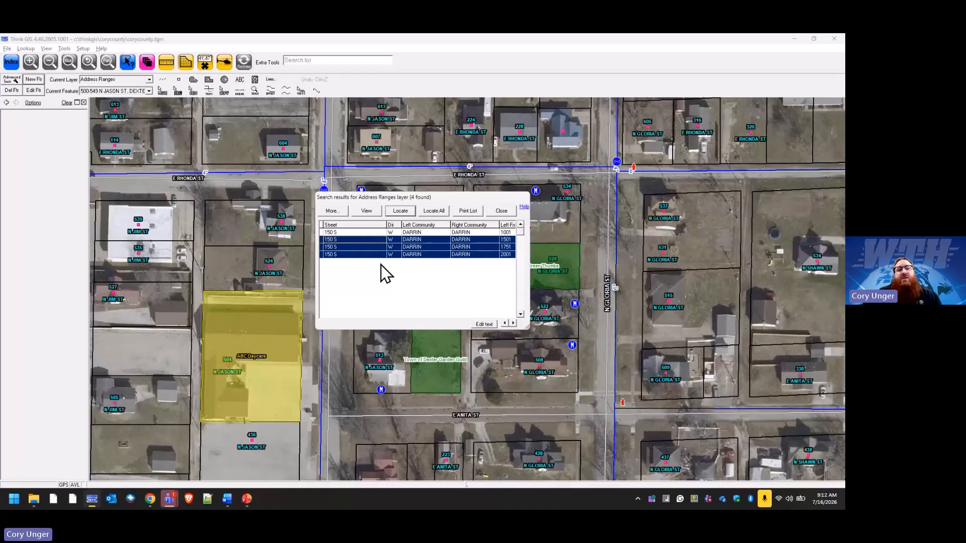
# Close the search results, sort the Address Ranges list in the Index by Dir, and review the 150 S entries.
pyautogui.click(351, 239)
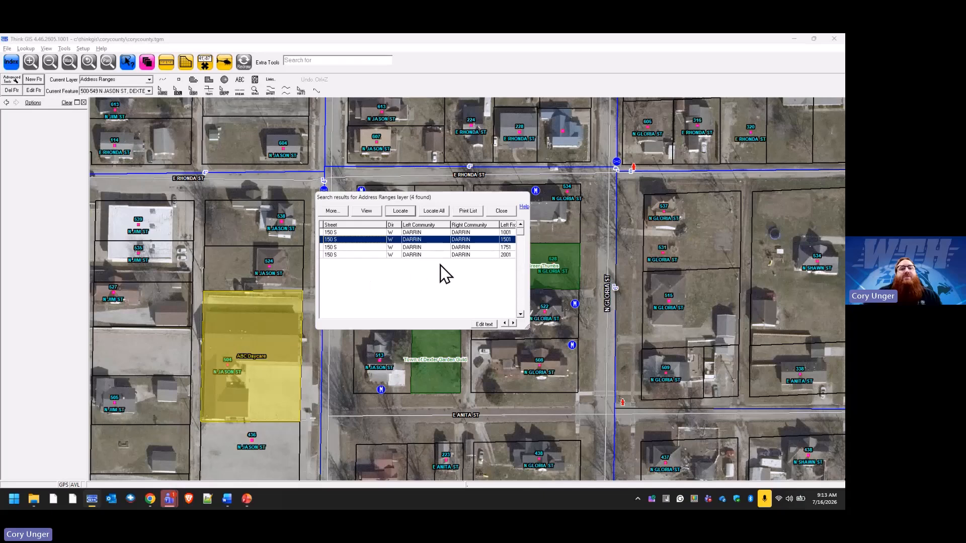
pyautogui.click(502, 213)
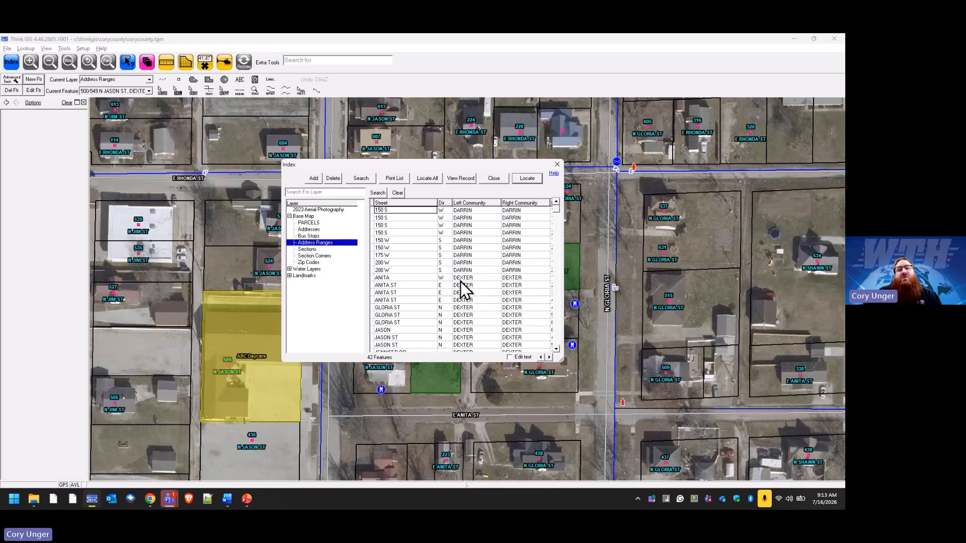
pyautogui.click(443, 203)
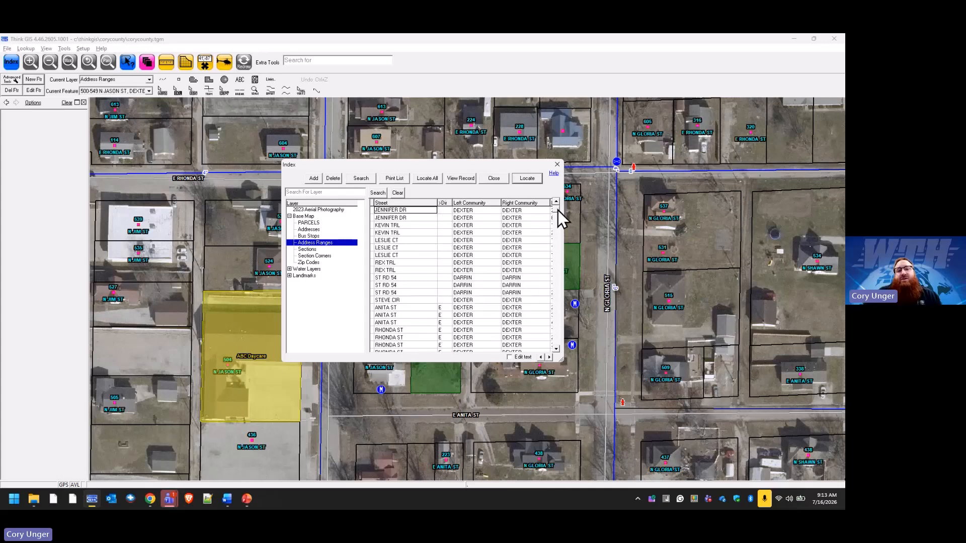
pyautogui.moveTo(558, 210); pyautogui.dragTo(562, 291)
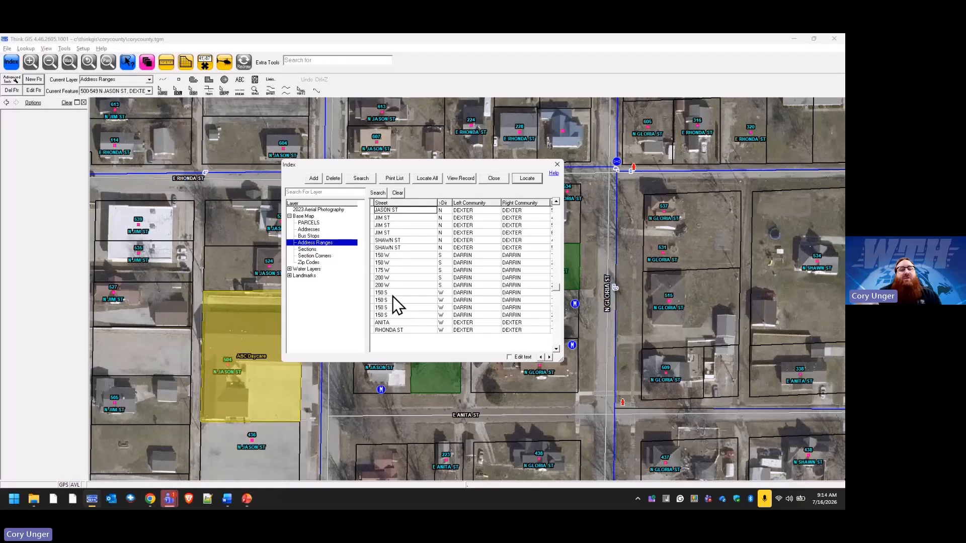
# Search the Address Ranges layer for records with the Street value ANITA.
pyautogui.click(363, 179)
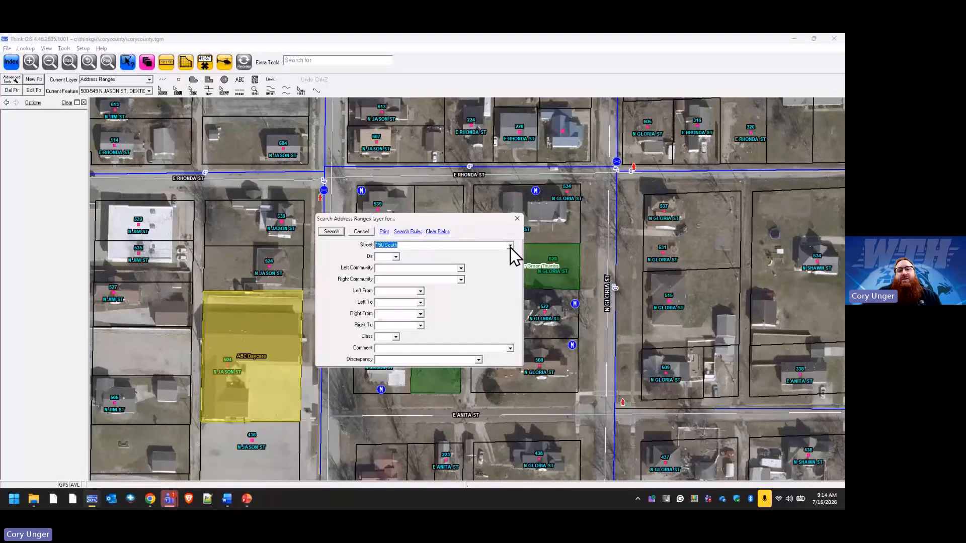
pyautogui.click(510, 246)
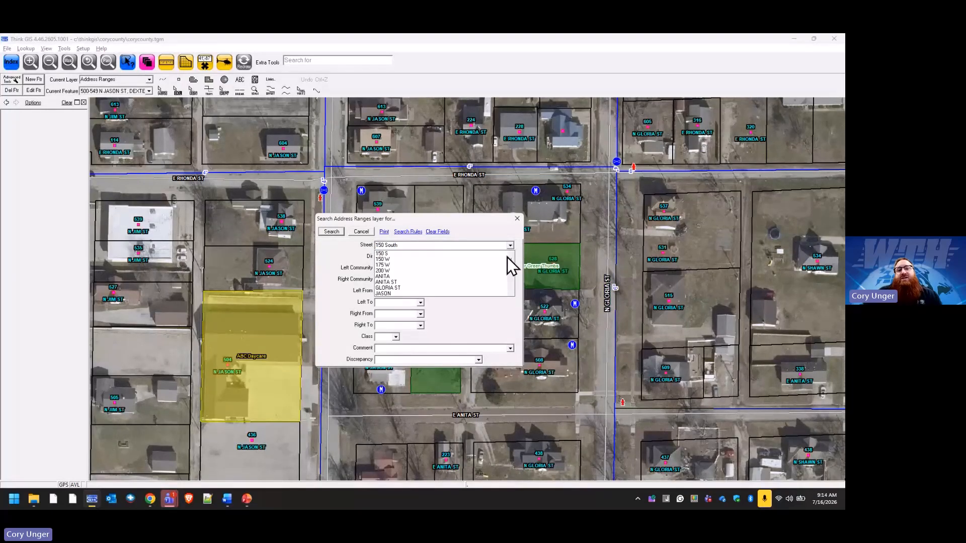
pyautogui.scroll(-2, 504, 282)
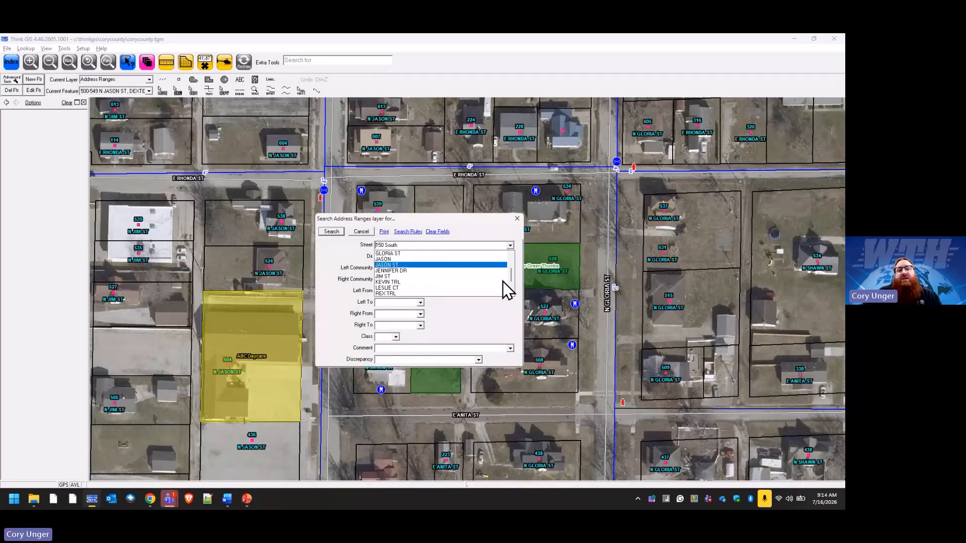
pyautogui.scroll(-2, 503, 281)
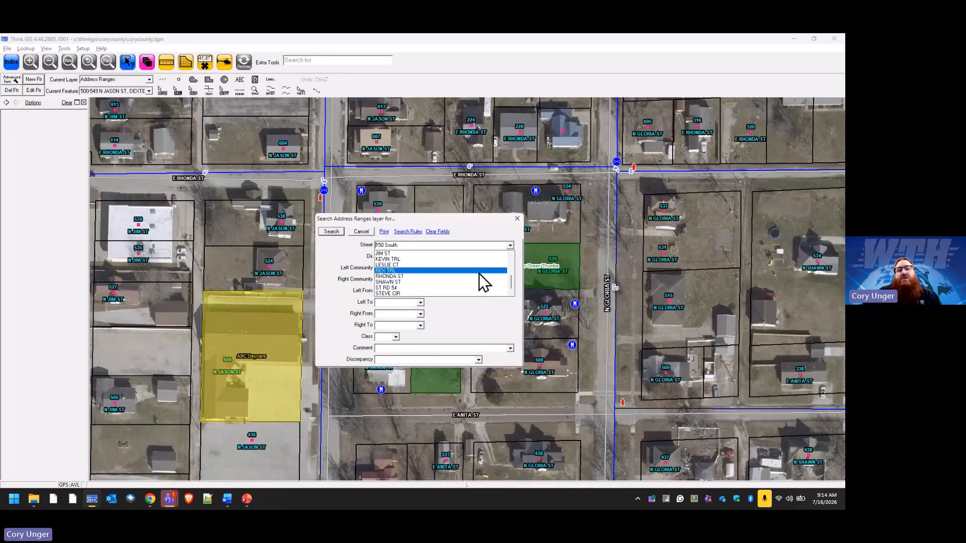
pyautogui.scroll(1, 479, 276)
pyautogui.scroll(2, 484, 274)
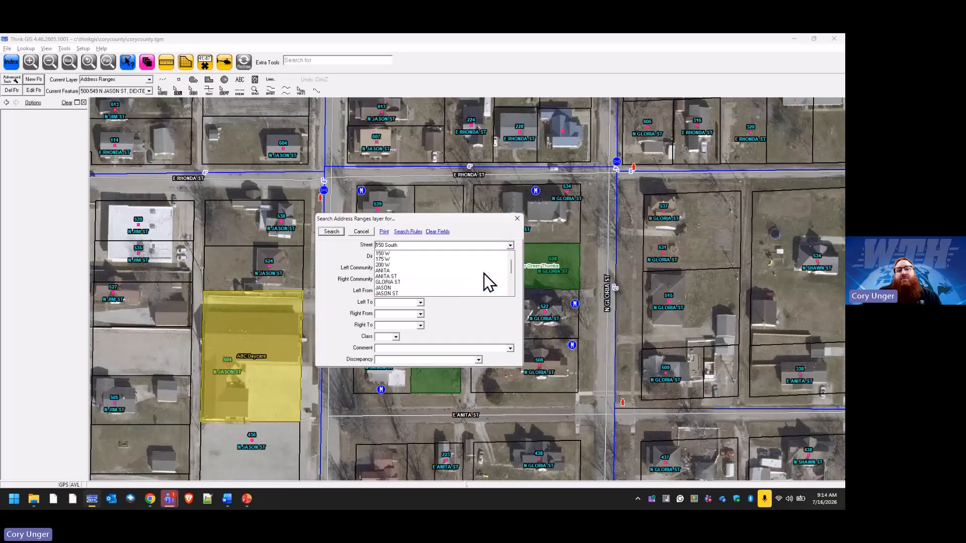
pyautogui.click(403, 271)
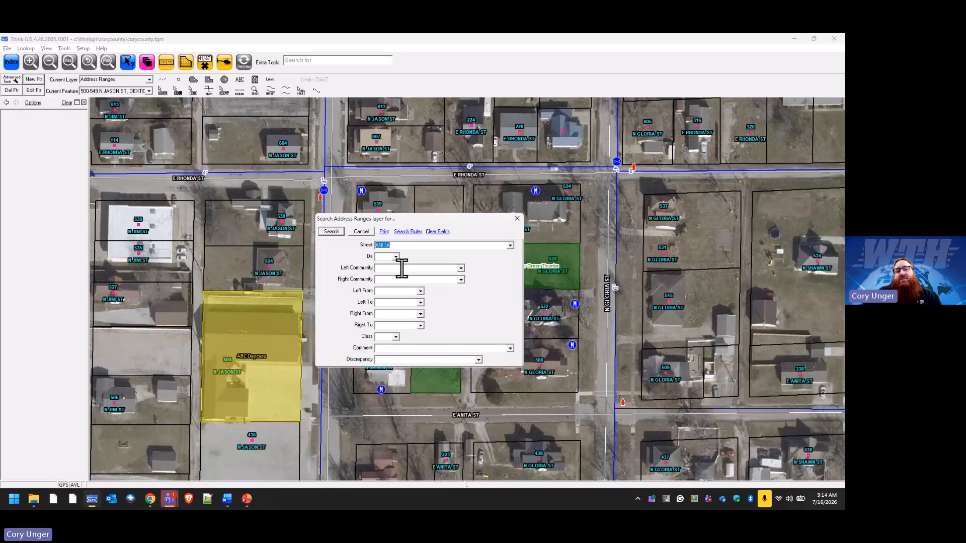
pyautogui.click(331, 232)
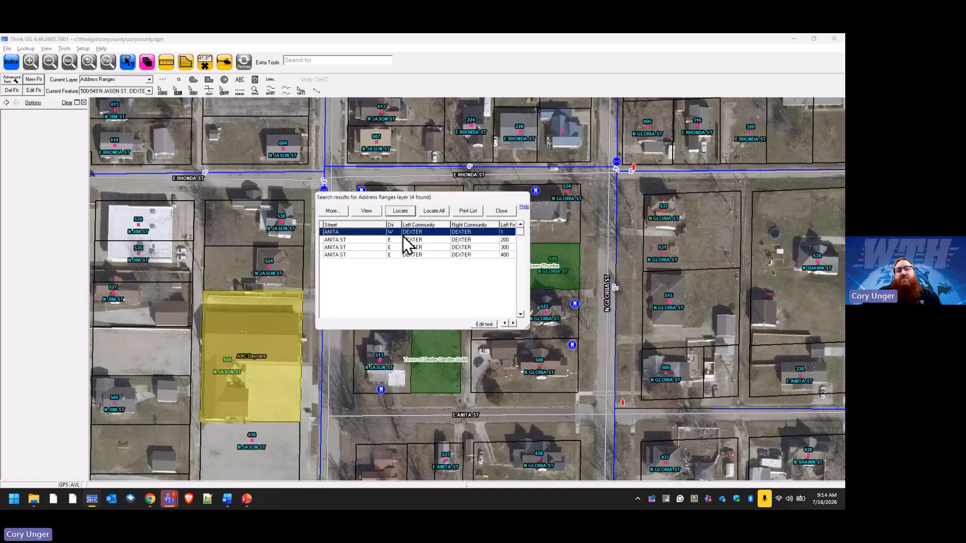
# Enable text editing in the search results and set the ANITA row's Street to ANITA ST.
pyautogui.click(482, 324)
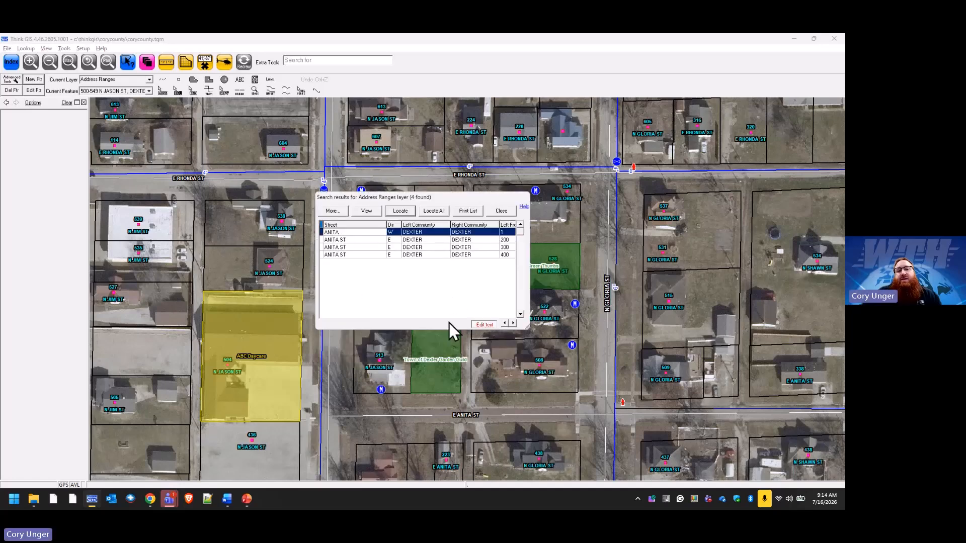
pyautogui.click(357, 232)
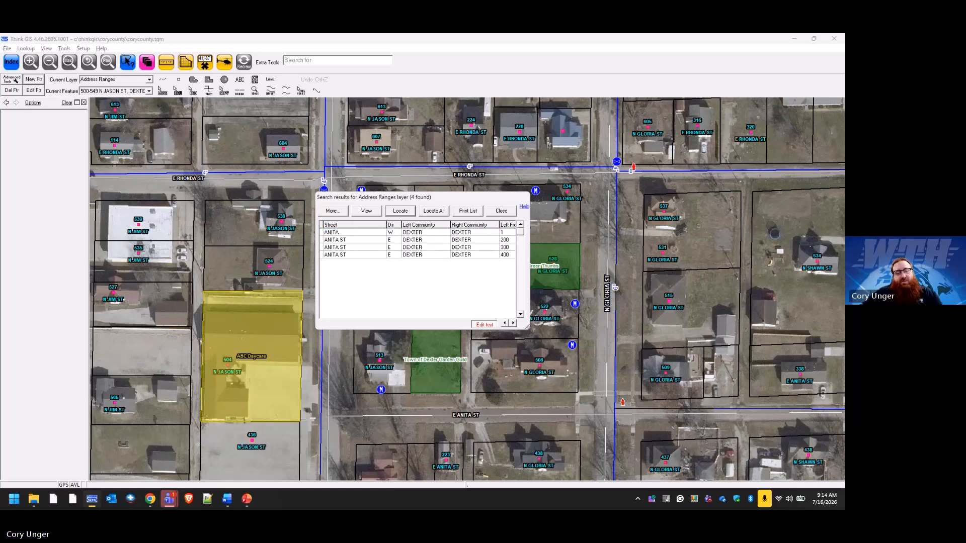
pyautogui.write('ST')
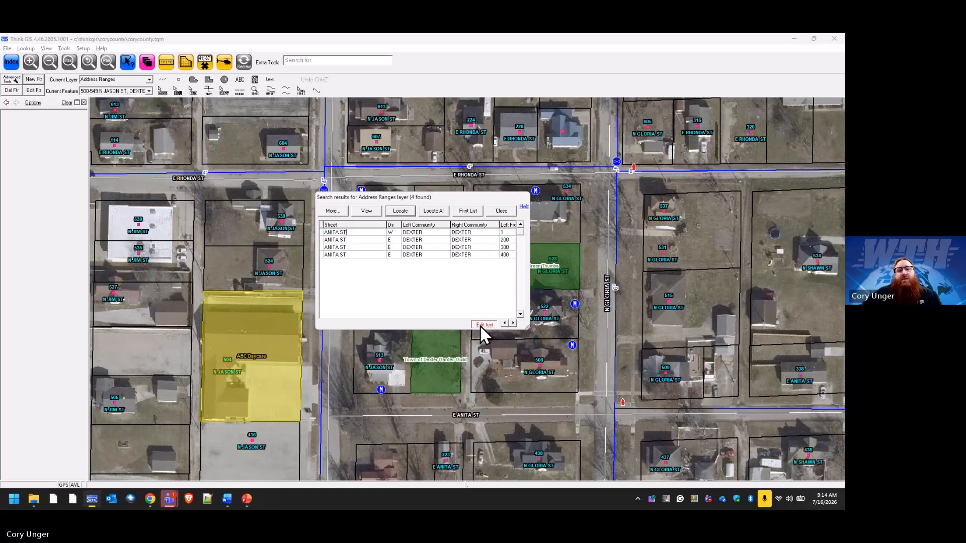
pyautogui.click(482, 325)
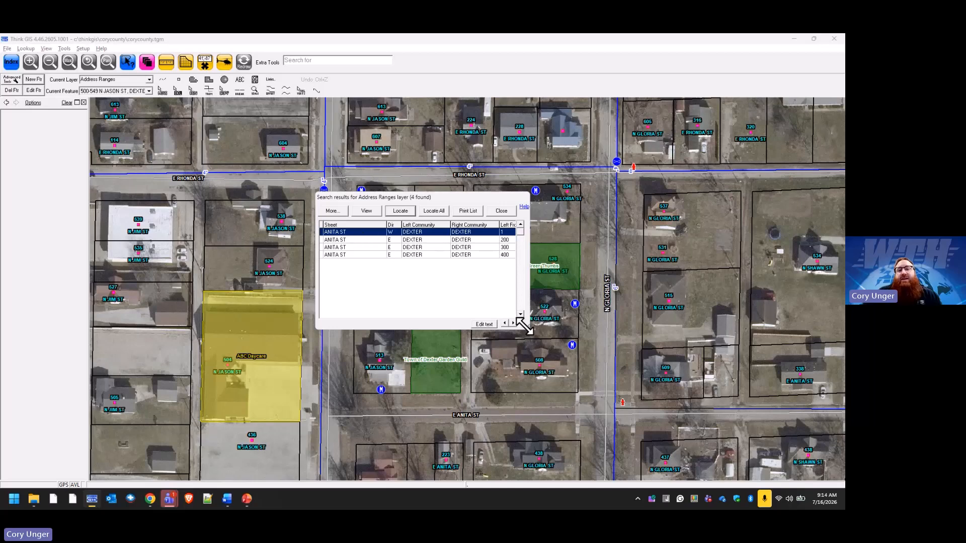
# Widen the search results window, look through its columns, and close the results and the Index.
pyautogui.moveTo(523, 326); pyautogui.dragTo(599, 339)
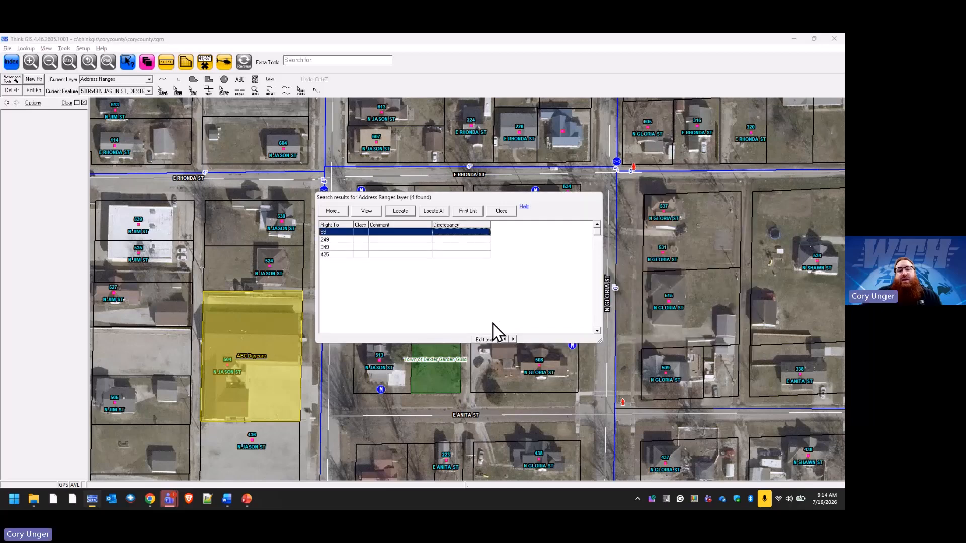
pyautogui.click(504, 339)
pyautogui.click(504, 339)
pyautogui.click(504, 339)
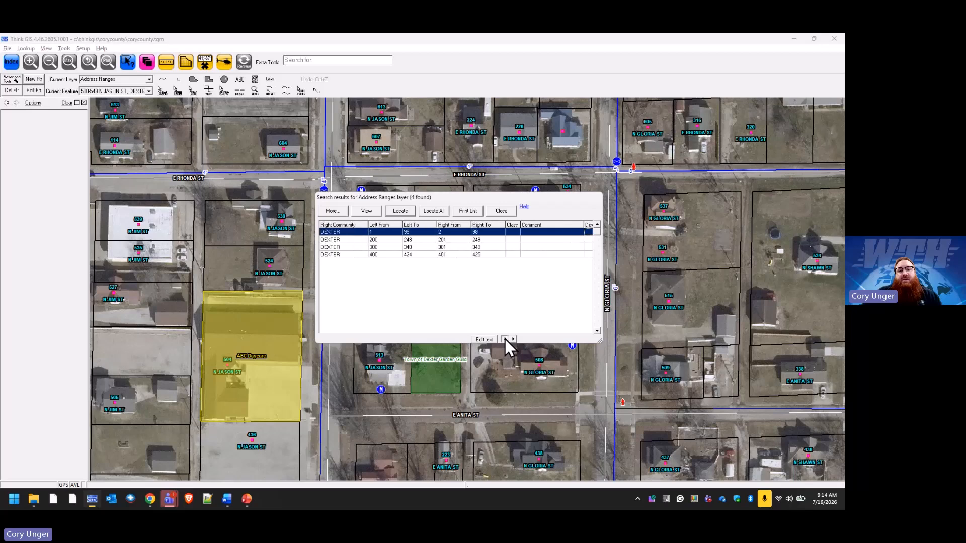
pyautogui.click(505, 340)
pyautogui.click(505, 339)
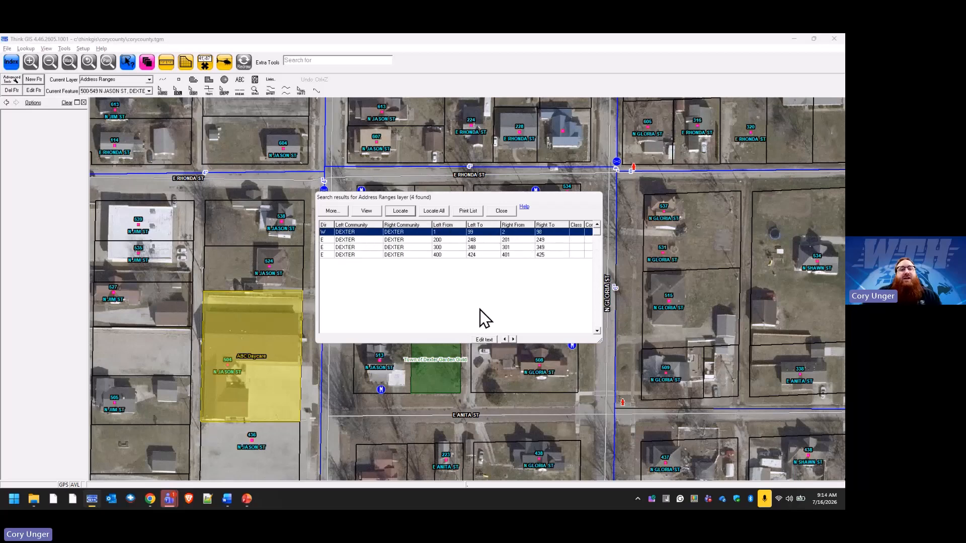
pyautogui.click(498, 214)
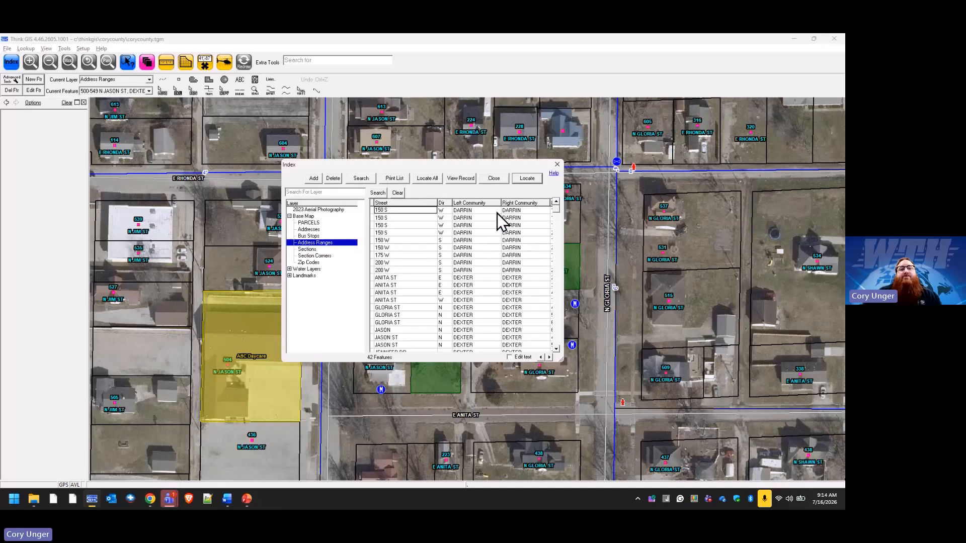
pyautogui.click(496, 179)
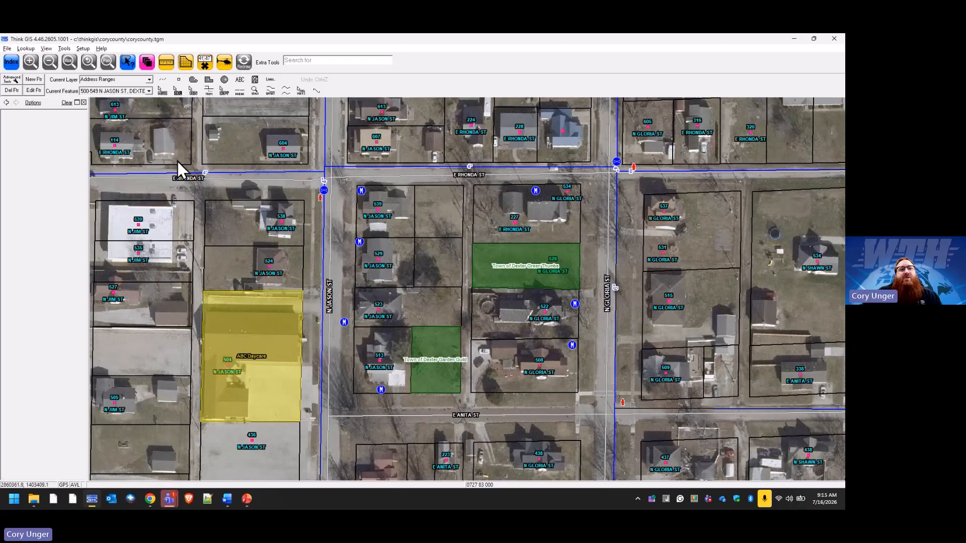
# Reopen the Index on Address Ranges and select the first ANITA ST entry.
pyautogui.click(16, 64)
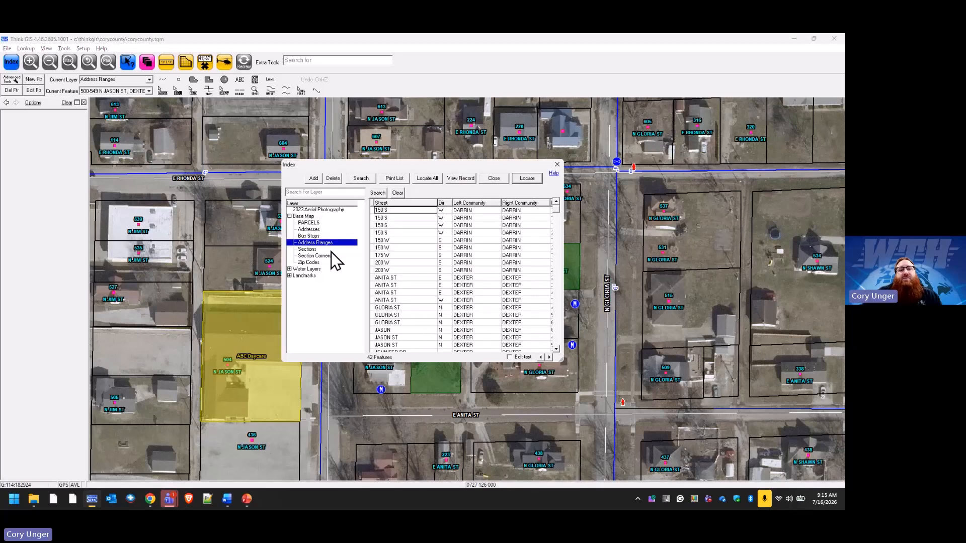
pyautogui.click(395, 211)
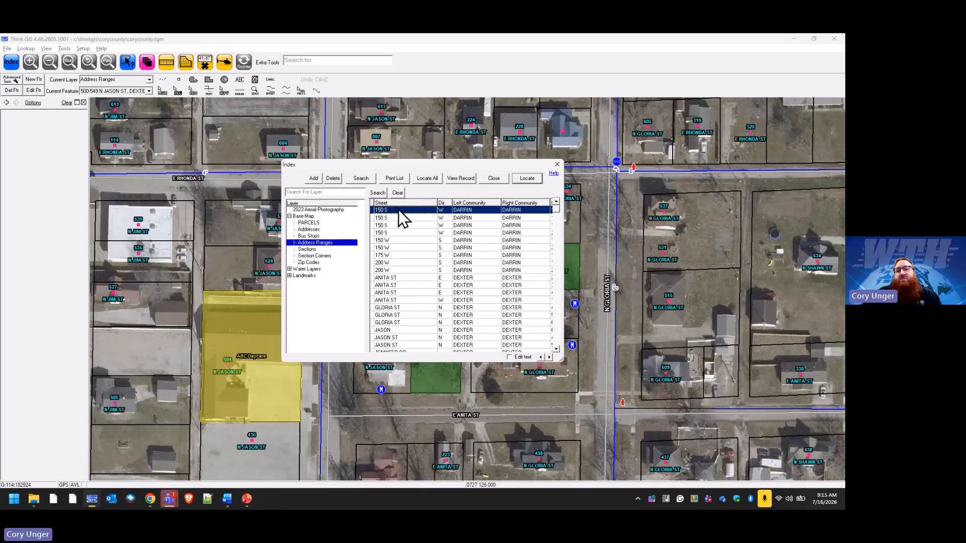
pyautogui.click(396, 278)
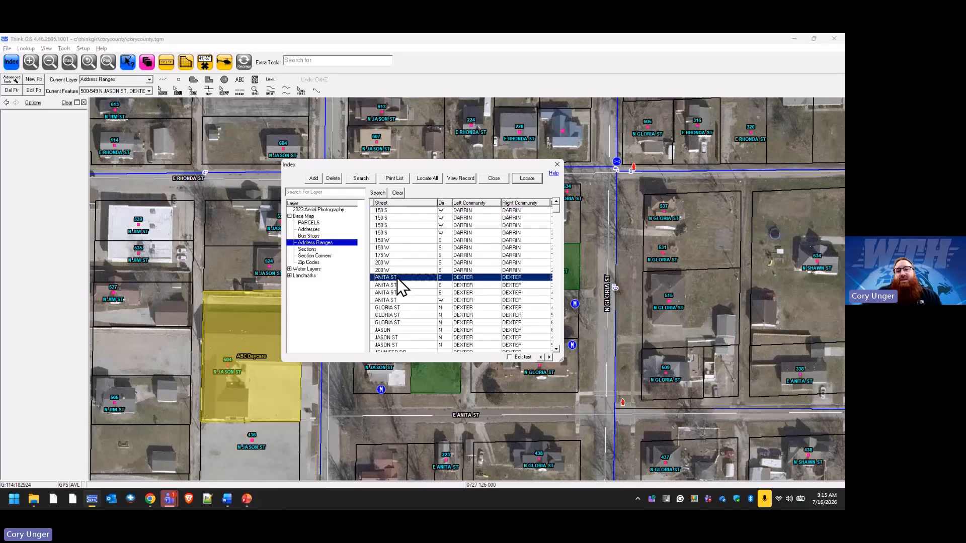
# Try removing and retyping the ST suffix in the Street field of the selected ANITA ST record's form.
pyautogui.click(461, 179)
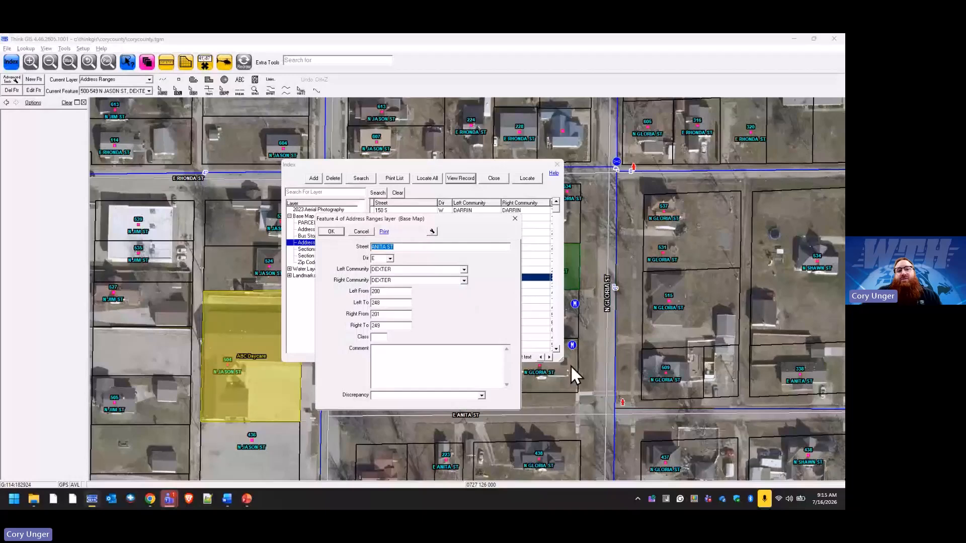
pyautogui.click(426, 248)
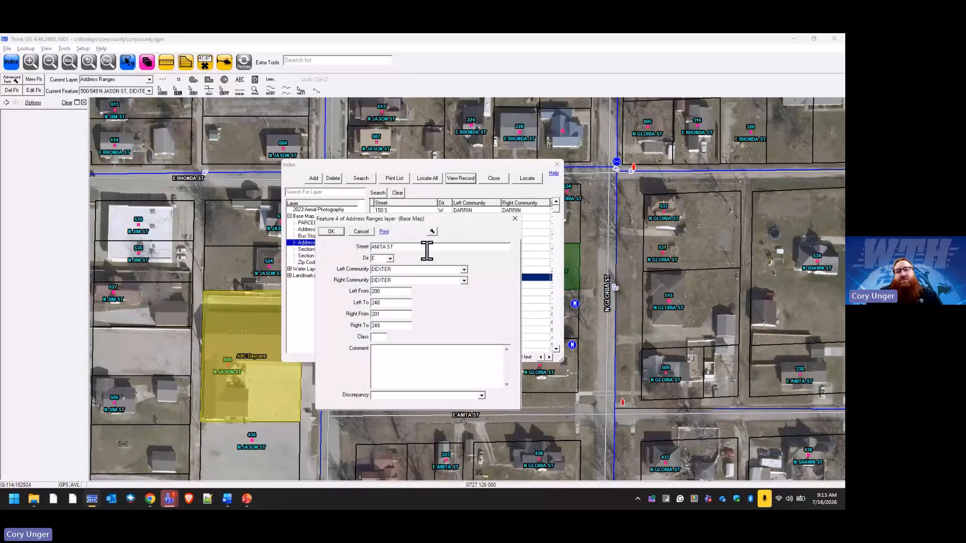
pyautogui.press('BackSpace')
pyautogui.press('BackSpace')
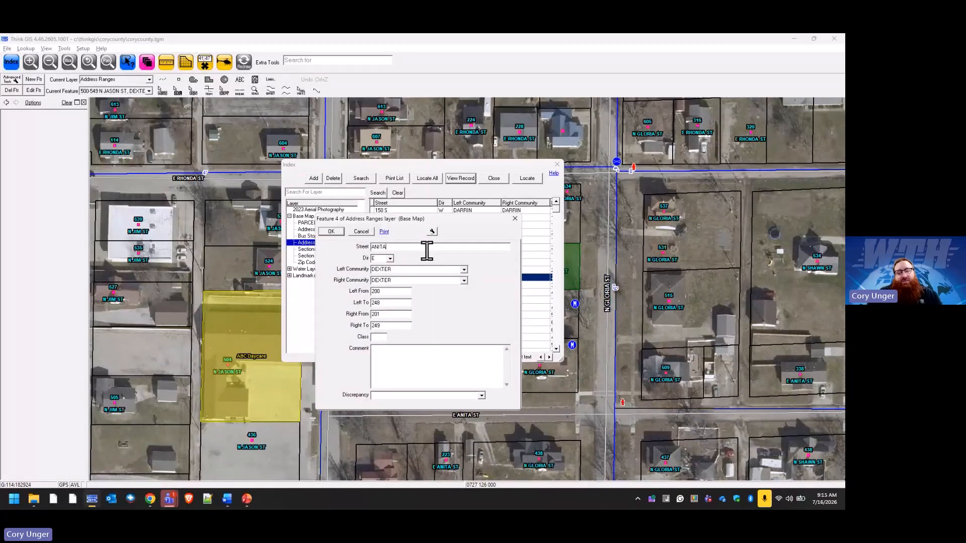
pyautogui.write('ST')
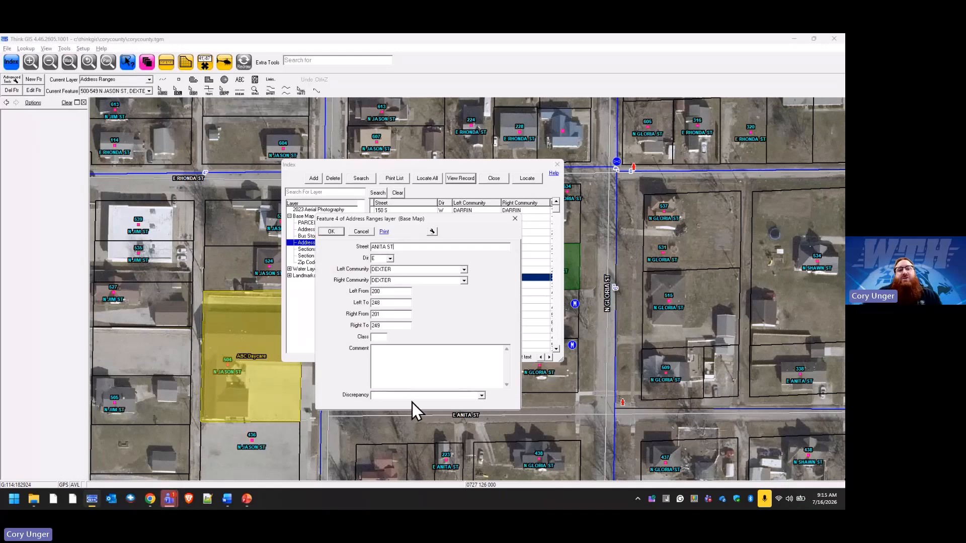
pyautogui.click(363, 233)
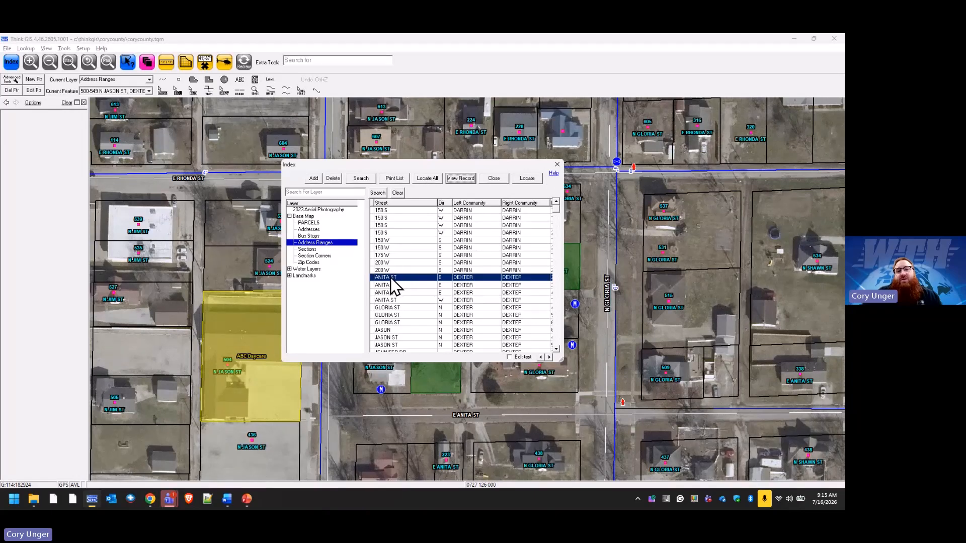
# Locate the selected ANITA ST segment on the map, clear its highlight, and return to the wider neighbourhood view.
pyautogui.click(528, 179)
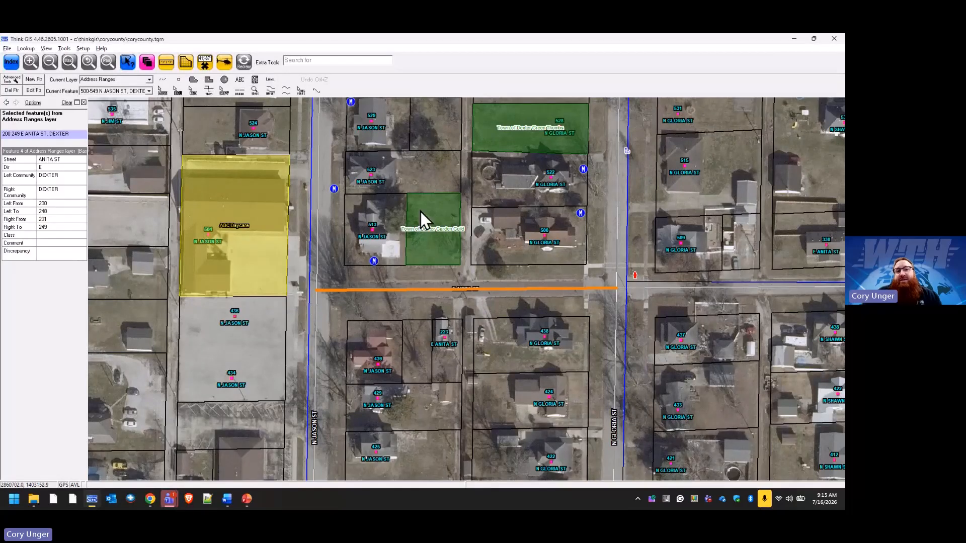
pyautogui.click(245, 64)
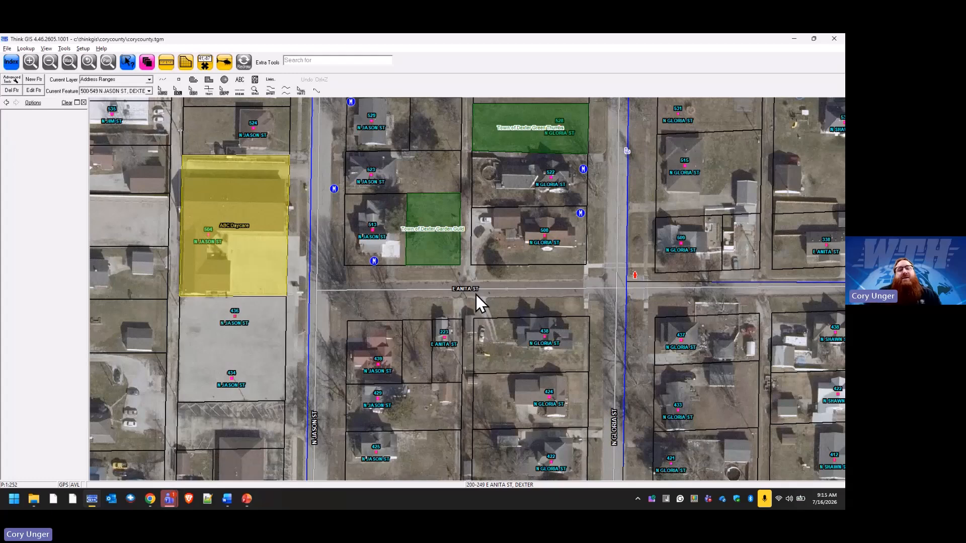
pyautogui.click(69, 62)
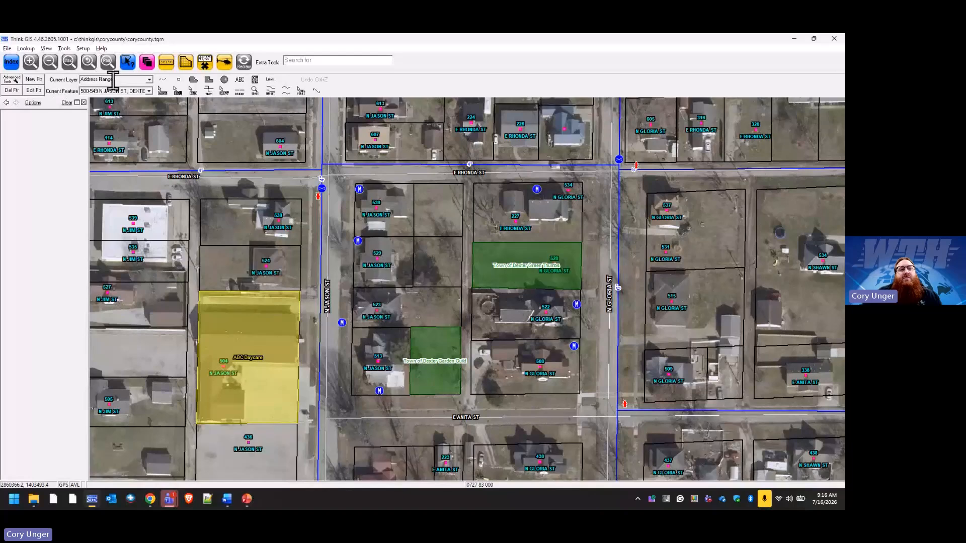
# Expand Water Layers in the layer settings and lock Water Meters and Water Valves for editing.
pyautogui.click(150, 80)
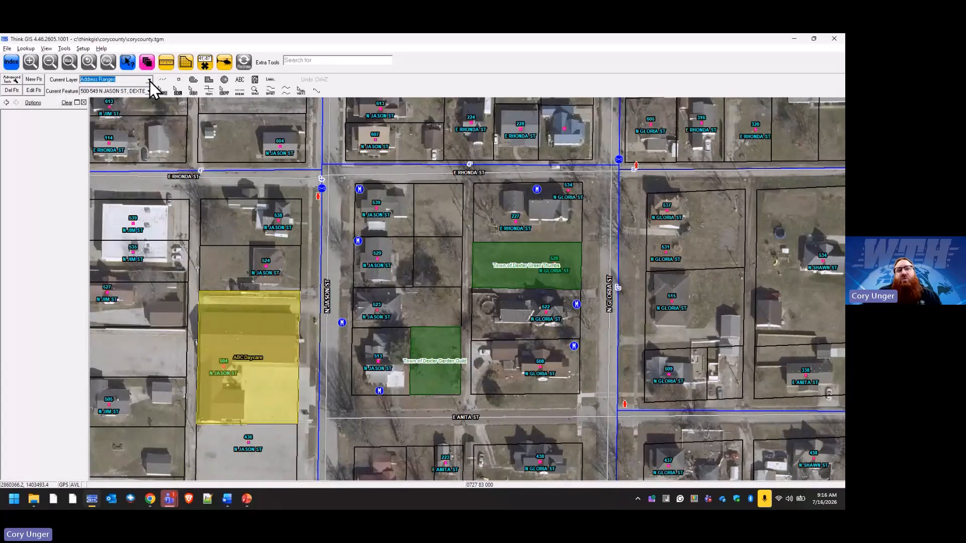
pyautogui.click(150, 63)
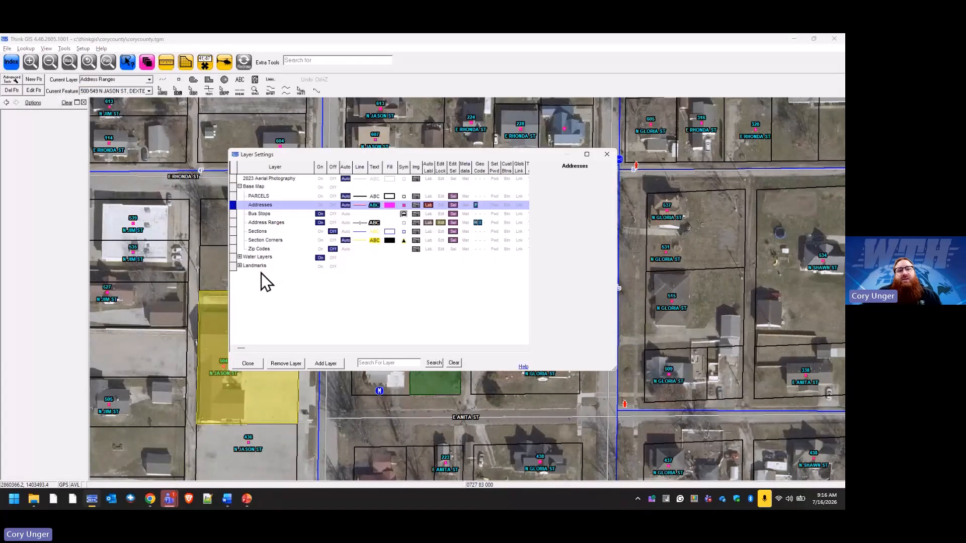
pyautogui.click(240, 257)
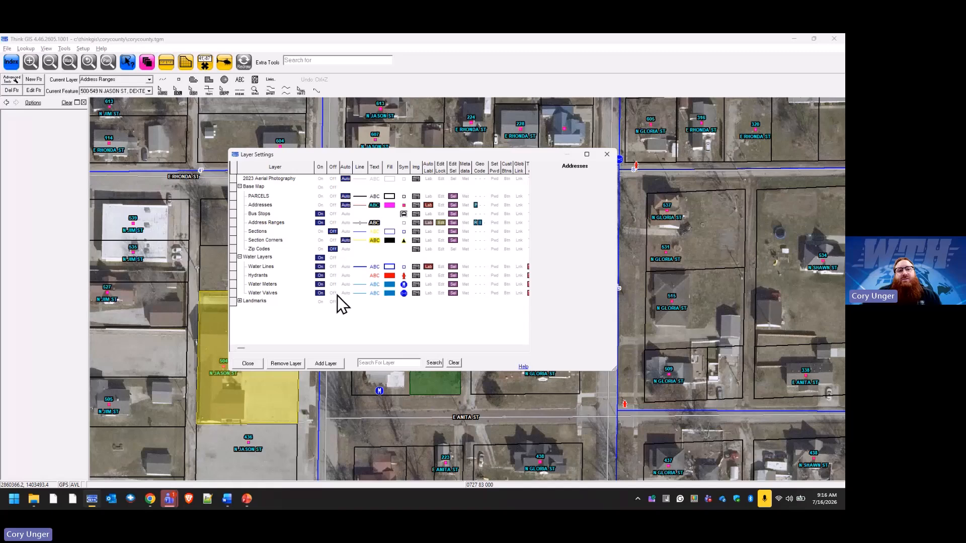
pyautogui.click(441, 284)
pyautogui.click(441, 293)
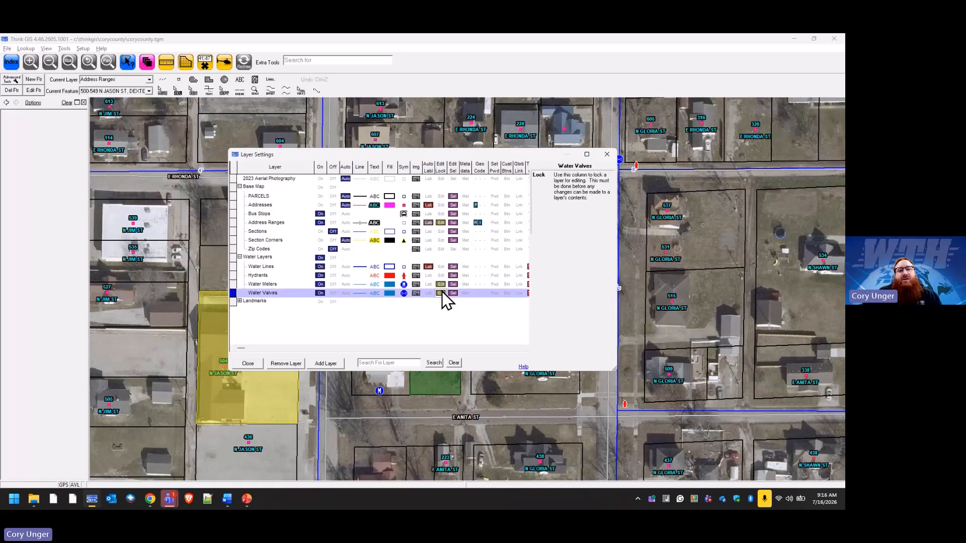
# Unlock the Address Ranges layer, saving its changes, and close the layer settings.
pyautogui.click(441, 223)
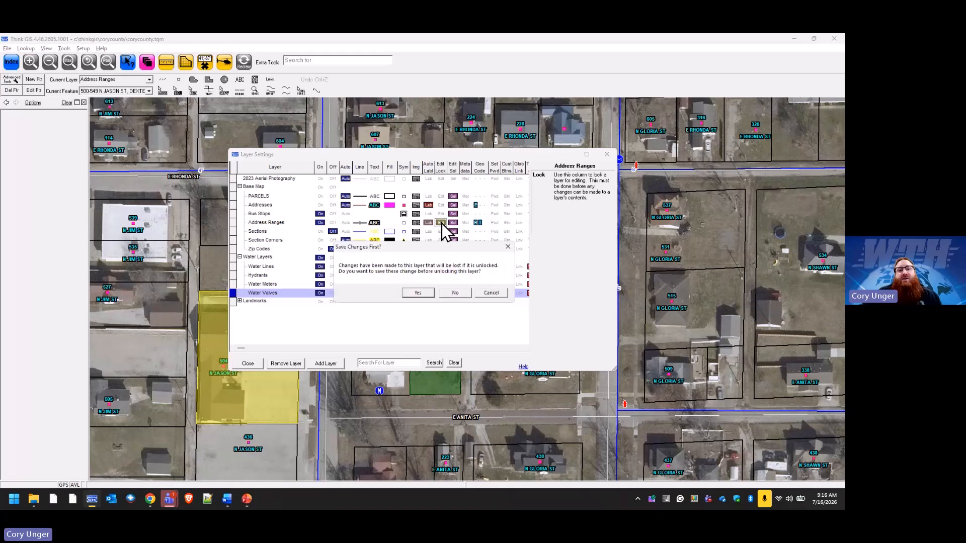
pyautogui.click(421, 293)
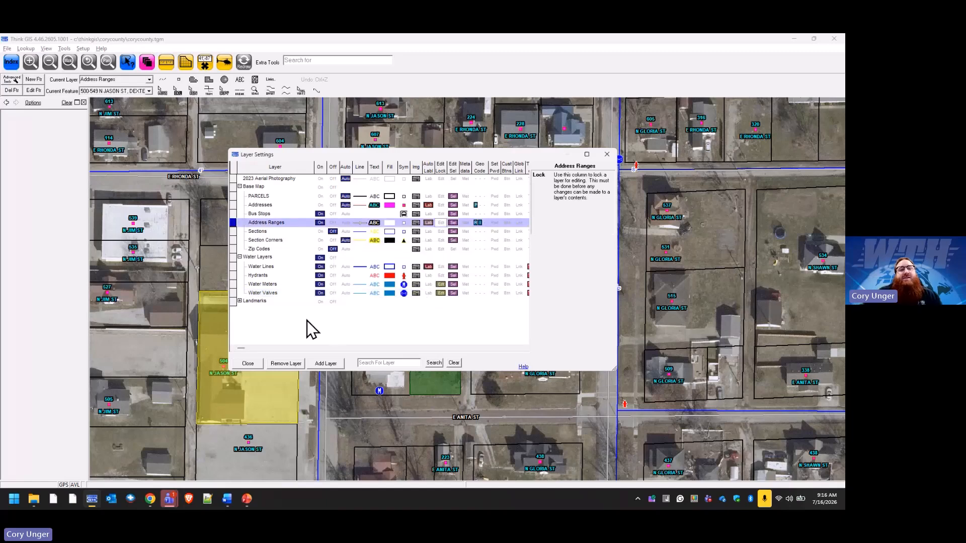
pyautogui.click(245, 362)
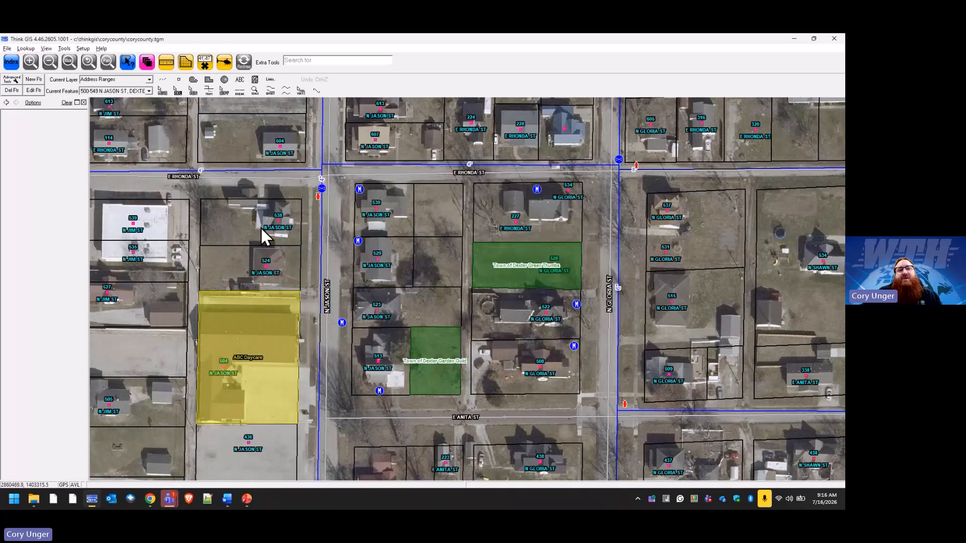
# Make Water Meters the current layer.
pyautogui.click(149, 80)
pyautogui.click(143, 86)
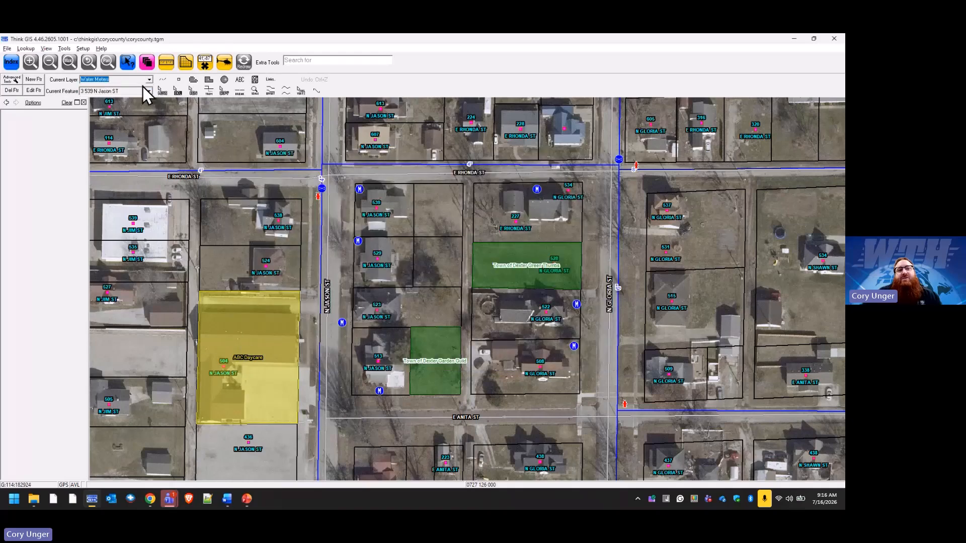
pyautogui.click(35, 79)
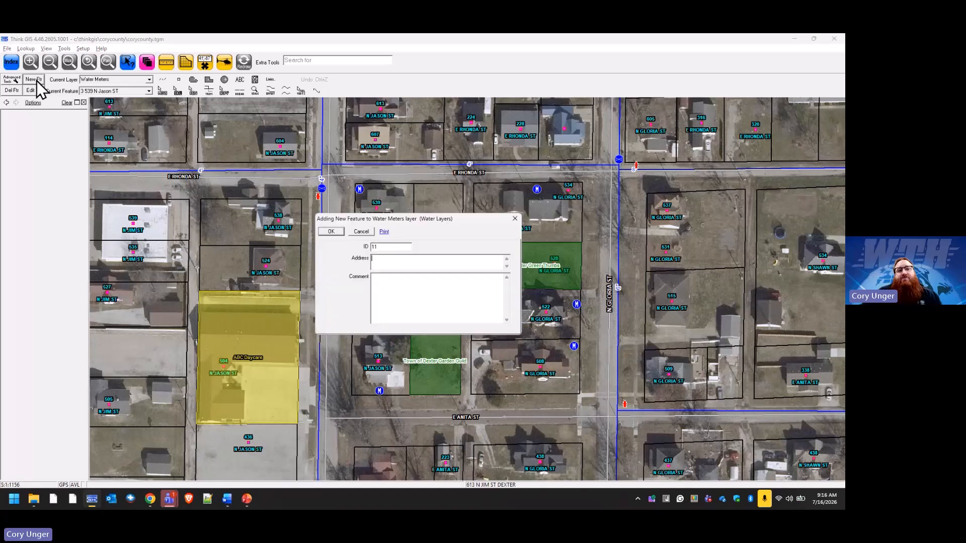
pyautogui.click(405, 263)
pyautogui.write('123')
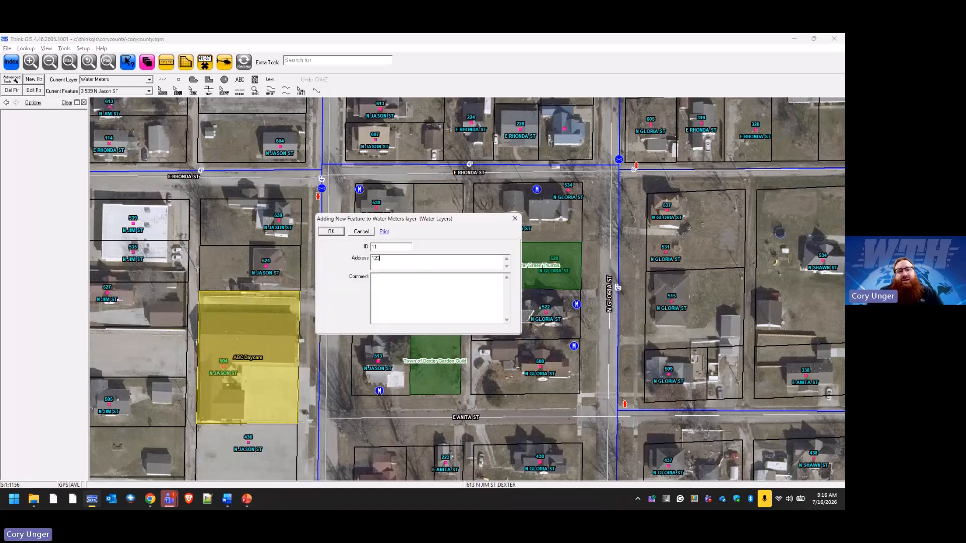
pyautogui.write('House')
pyautogui.click(342, 232)
pyautogui.click(193, 92)
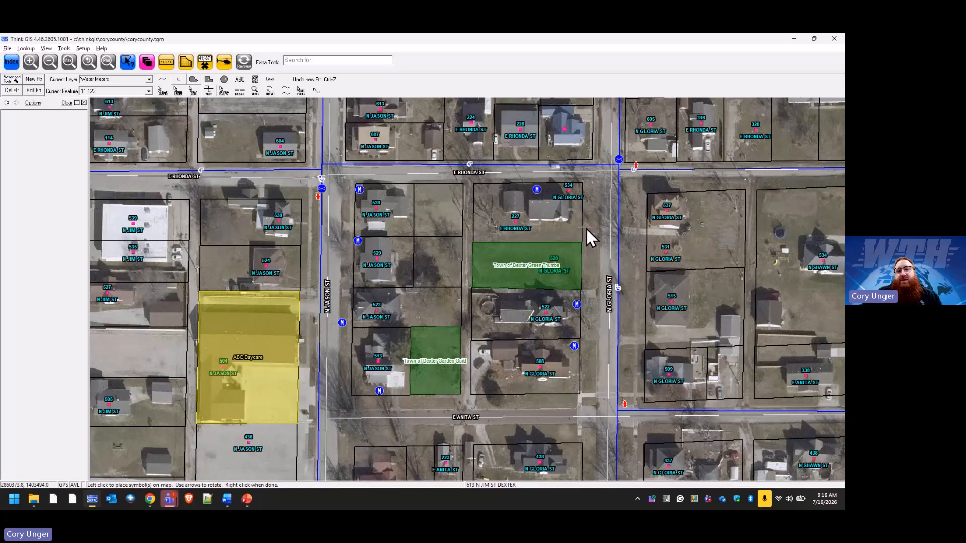
pyautogui.click(639, 208)
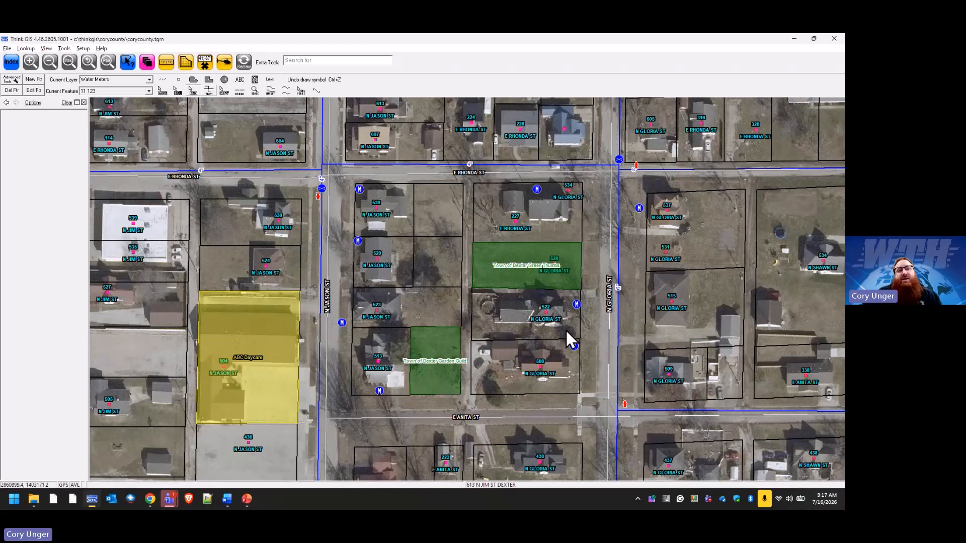
# Make Water Valves the current layer and add a new feature with ID 345.
pyautogui.click(149, 80)
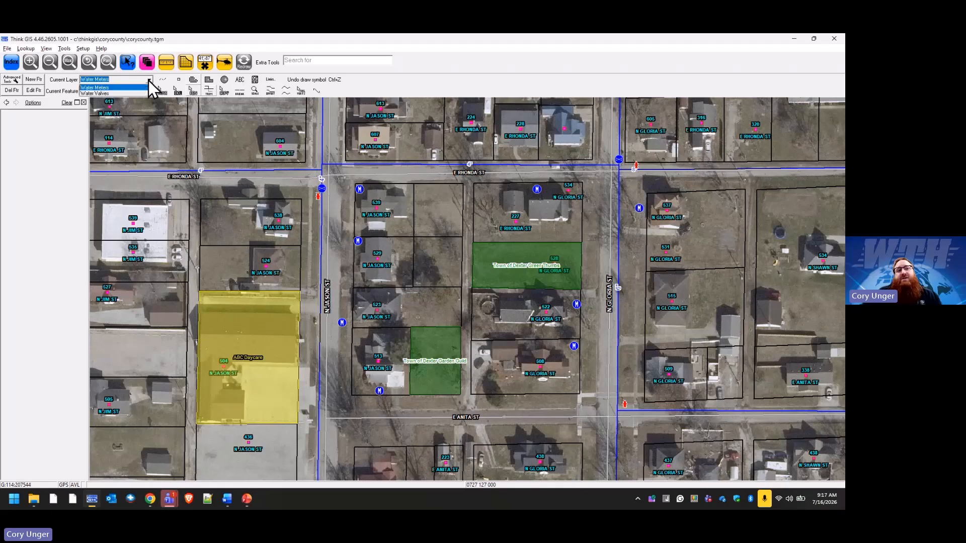
pyautogui.click(119, 93)
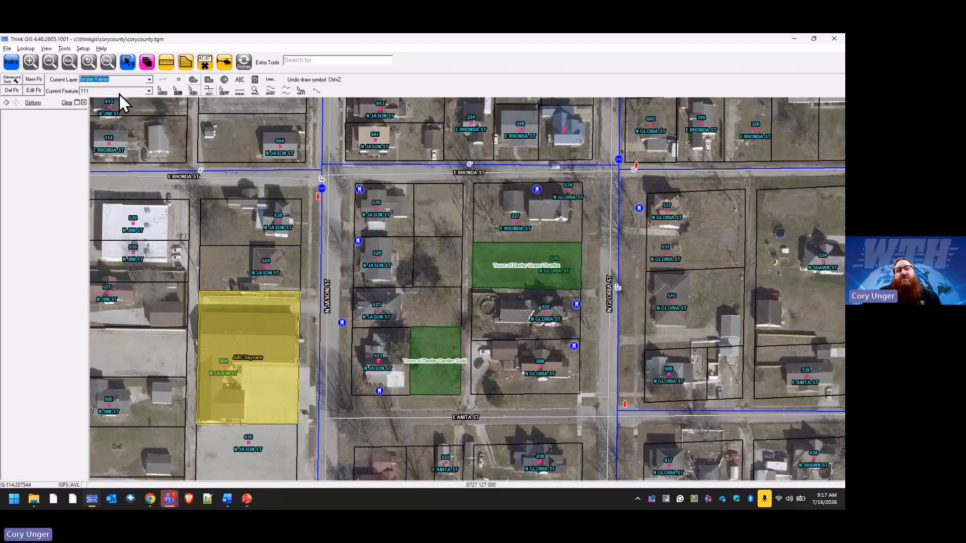
pyautogui.click(38, 79)
pyautogui.click(388, 247)
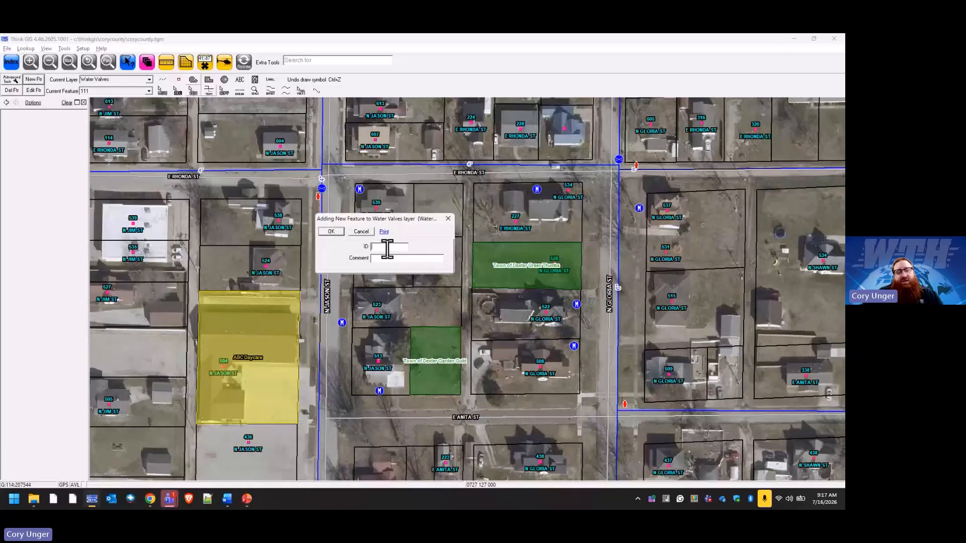
pyautogui.write('345')
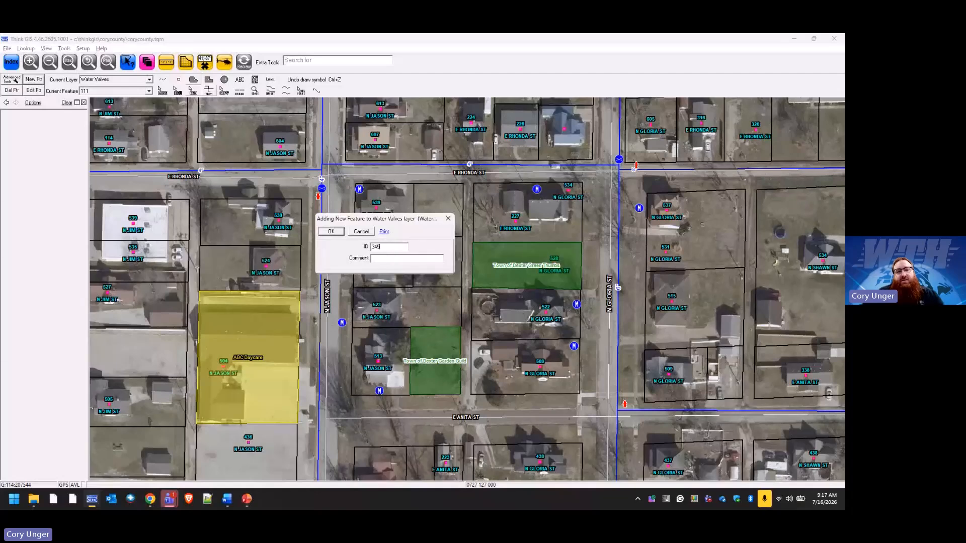
pyautogui.click(331, 232)
# Place valve 345 on the N GLORIA ST water line just north of E ANITA ST, locking Water Lines so the line is split.
pyautogui.click(180, 80)
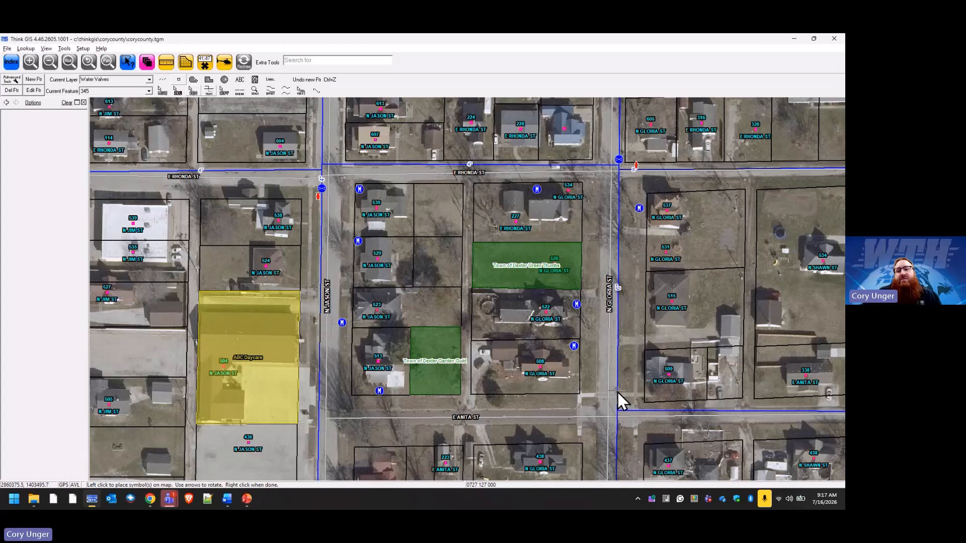
pyautogui.click(618, 392)
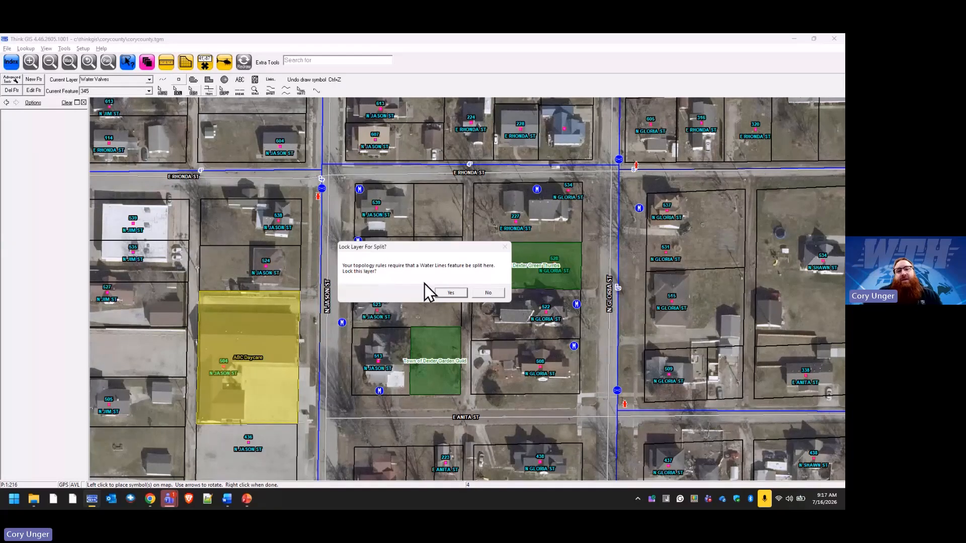
pyautogui.click(452, 293)
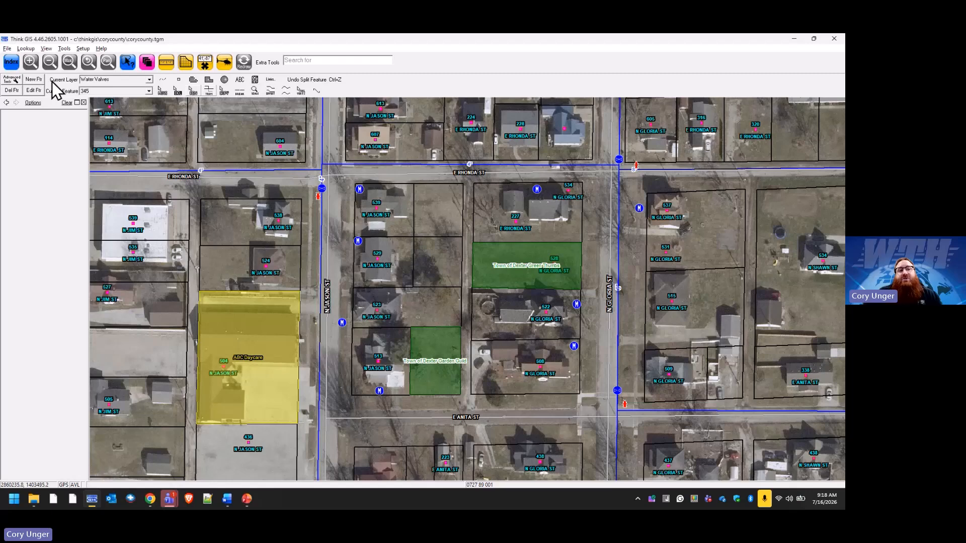
# Add a Water Valves feature with ID 567 and place its symbol on the N GLORIA ST water line just south of E ANITA ST.
pyautogui.click(33, 79)
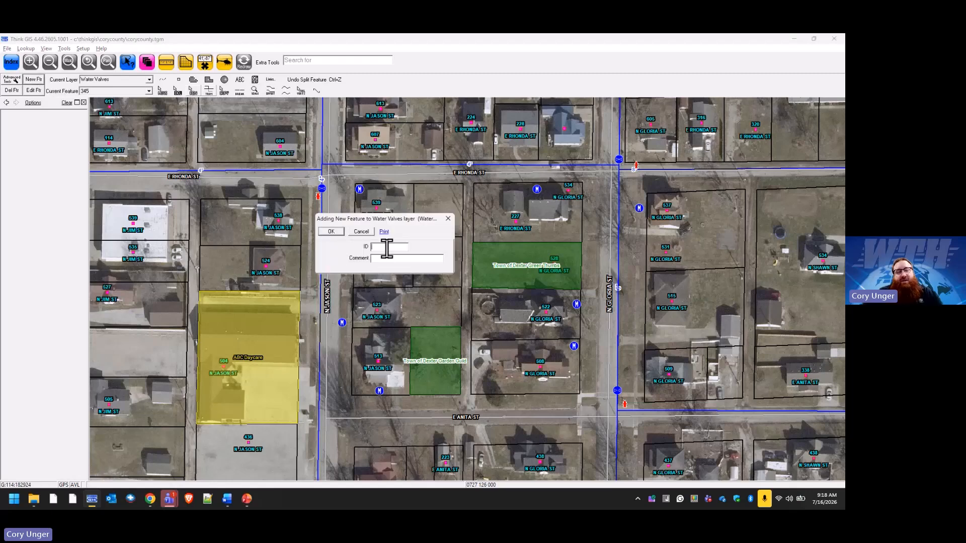
pyautogui.write('567')
pyautogui.click(333, 232)
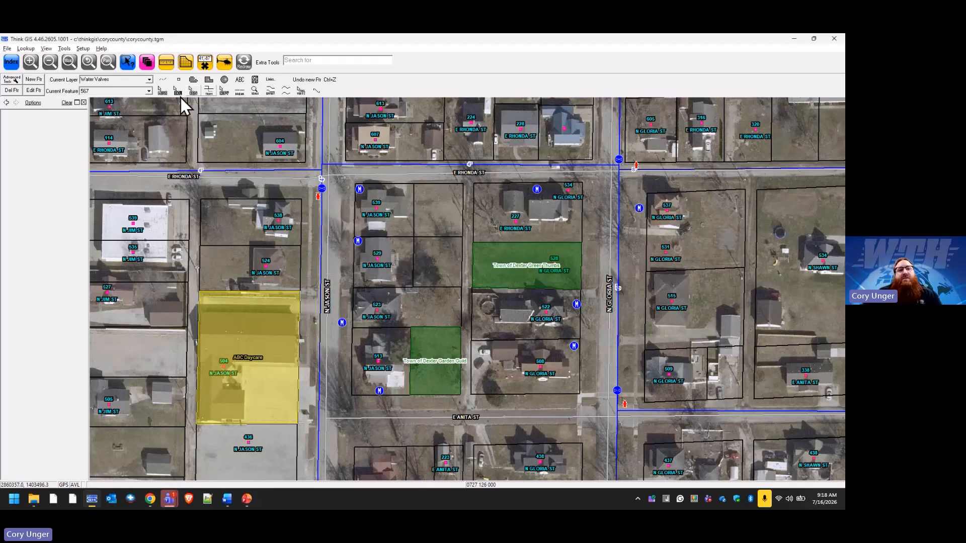
pyautogui.click(179, 80)
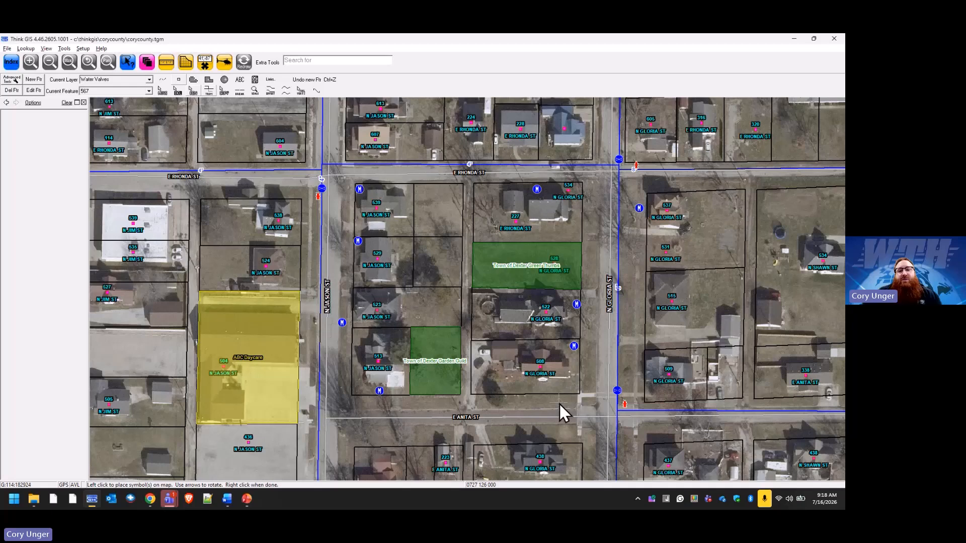
pyautogui.click(616, 436)
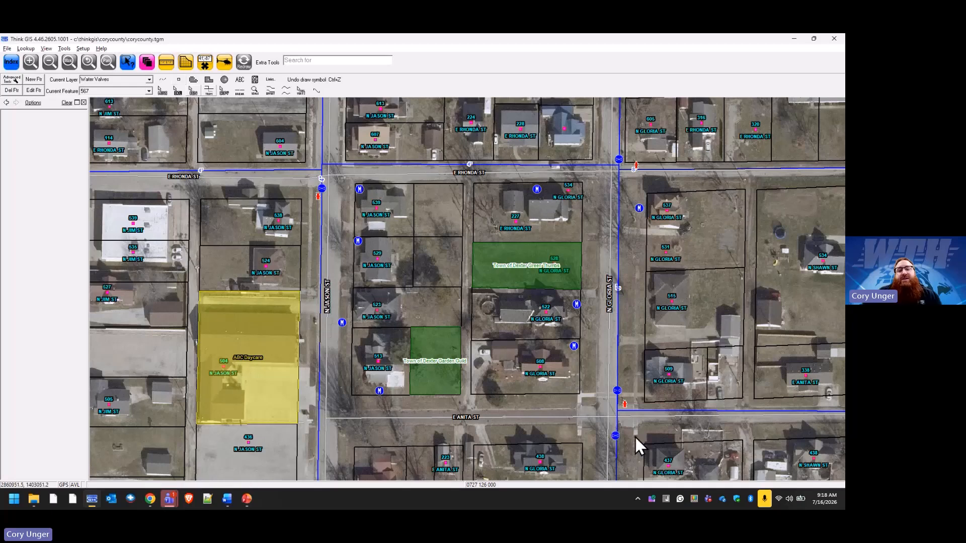
# Examine the valves around the E ANITA ST intersection and check the water layers' edit locks in the layer settings.
pyautogui.middleClick(630, 436)
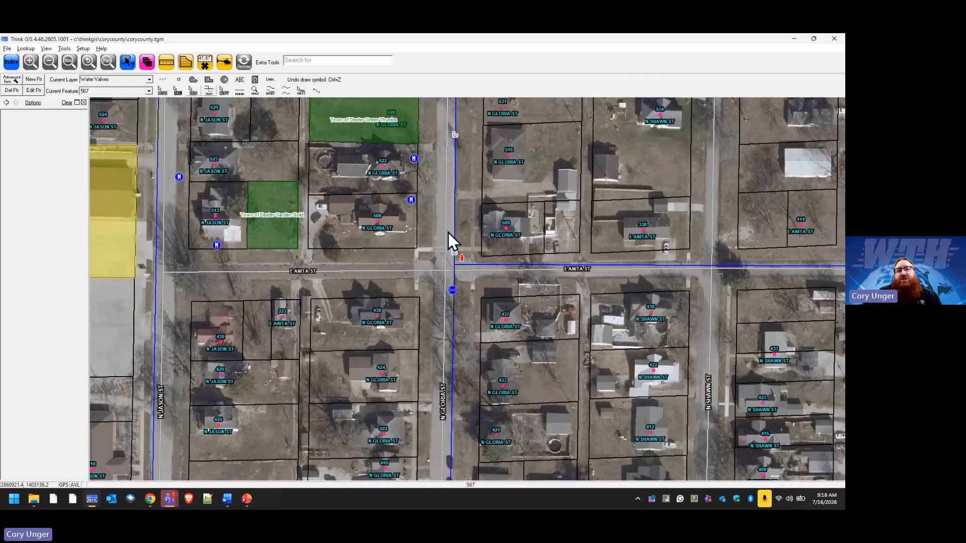
pyautogui.click(74, 63)
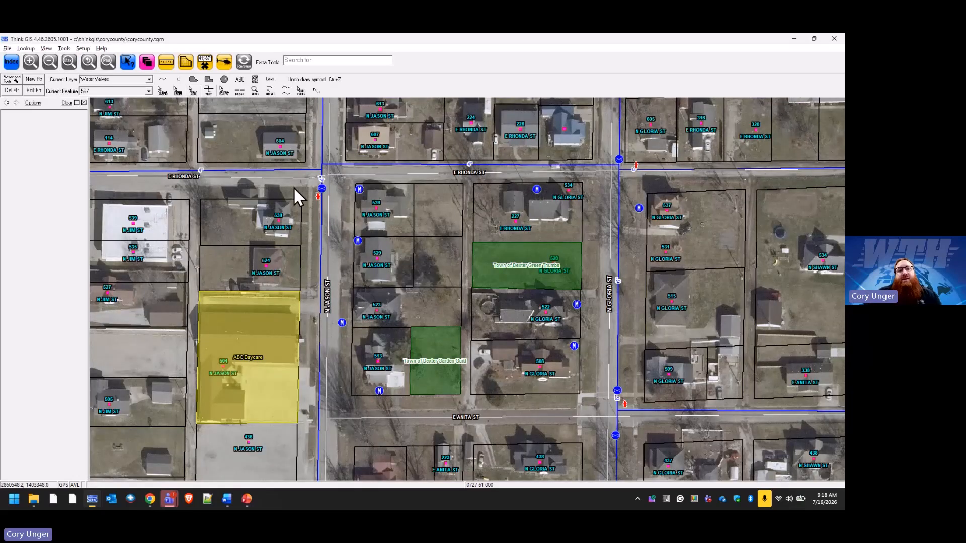
pyautogui.click(148, 63)
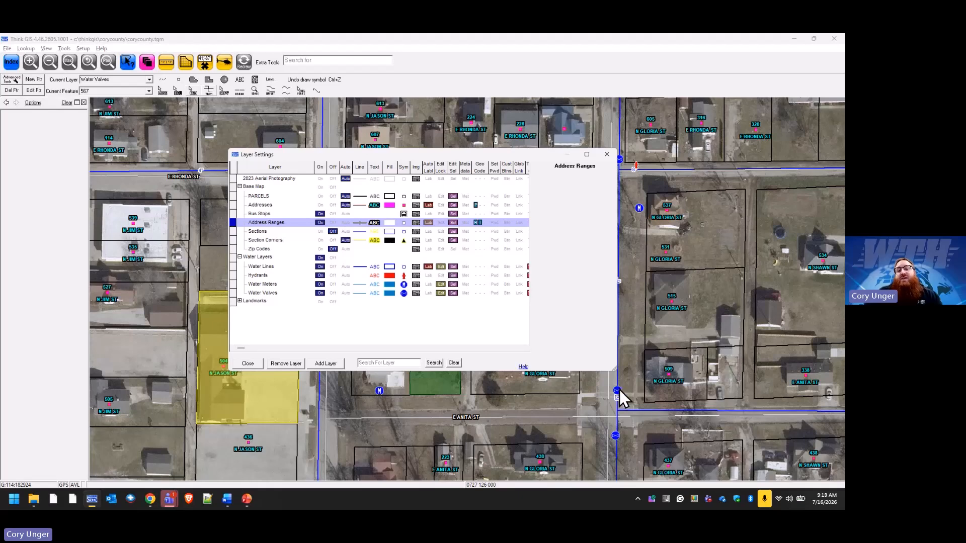
pyautogui.click(248, 363)
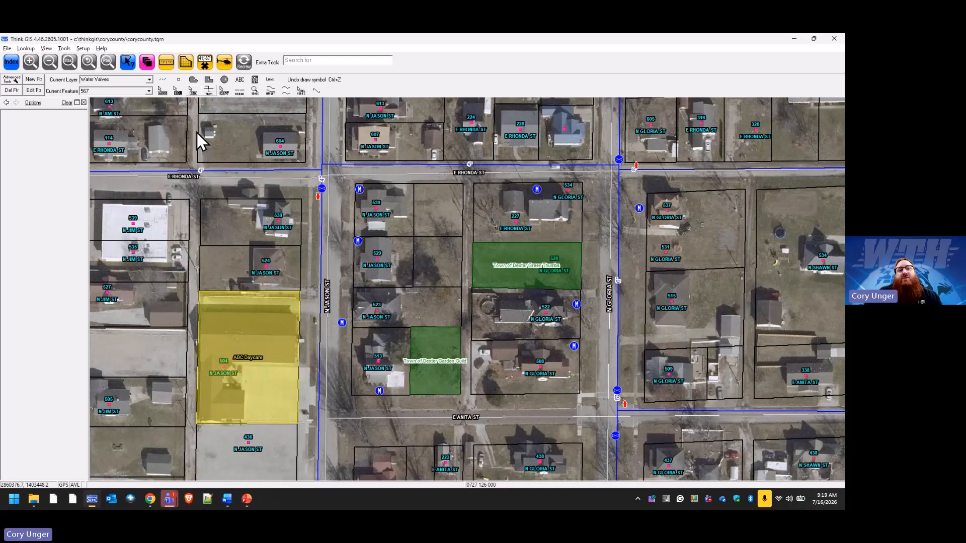
# Move the valve just north of E ANITA ST up and east of its position, and undo the move.
pyautogui.click(163, 91)
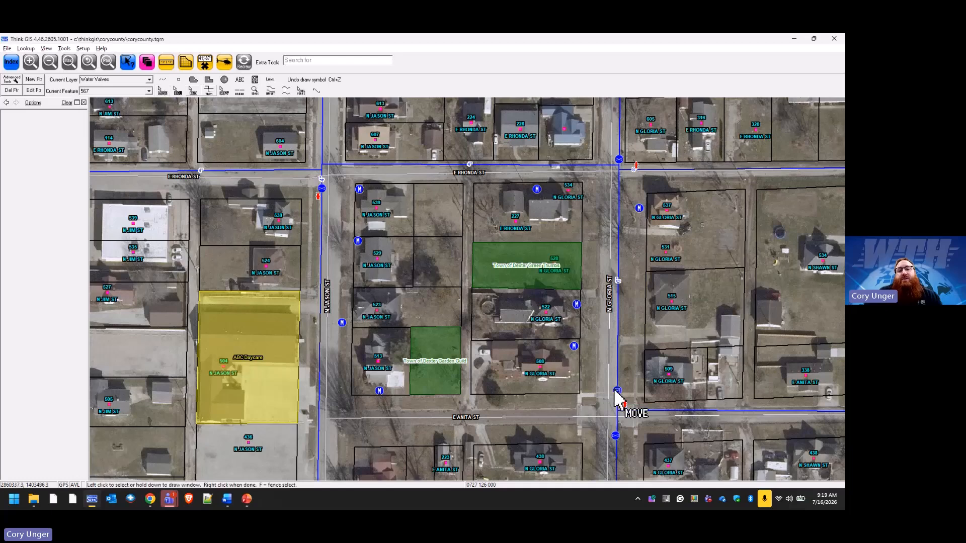
pyautogui.moveTo(618, 394); pyautogui.dragTo(629, 375)
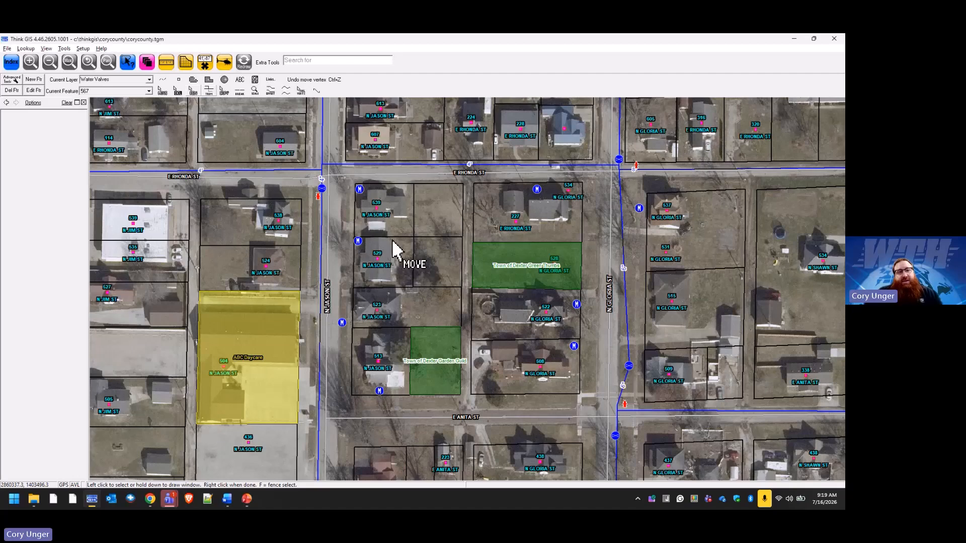
pyautogui.click(318, 83)
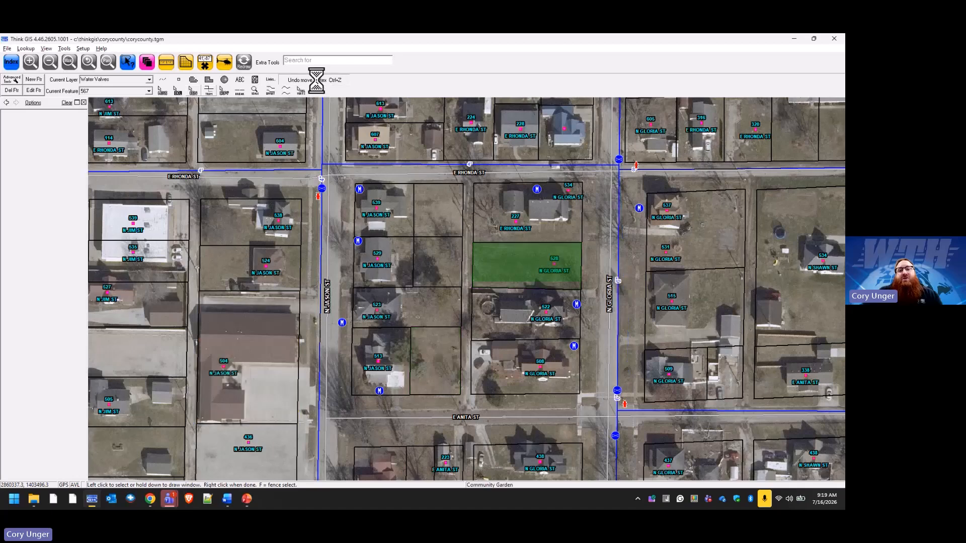
pyautogui.rightClick(454, 244)
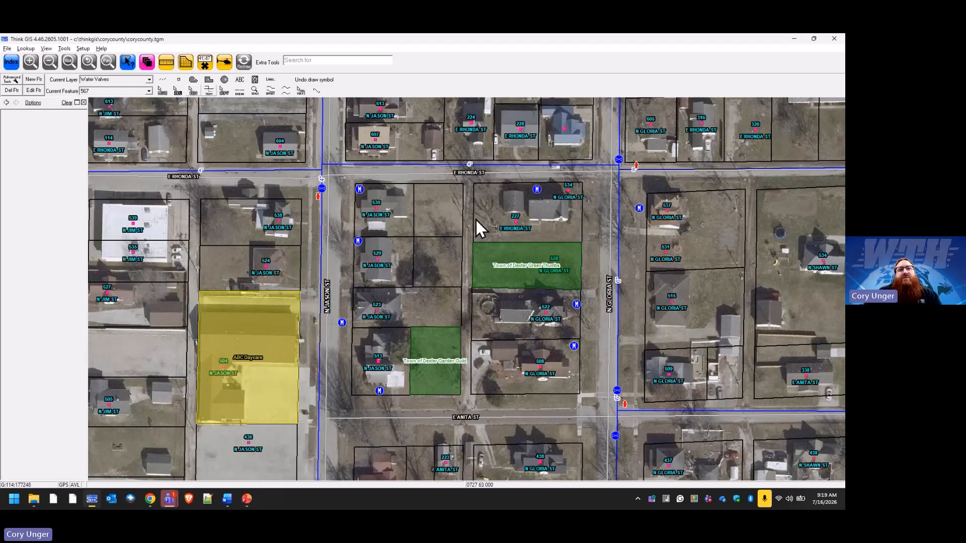
# Look through the Water Valves features available as the current feature, and leave the current one in use.
pyautogui.click(148, 91)
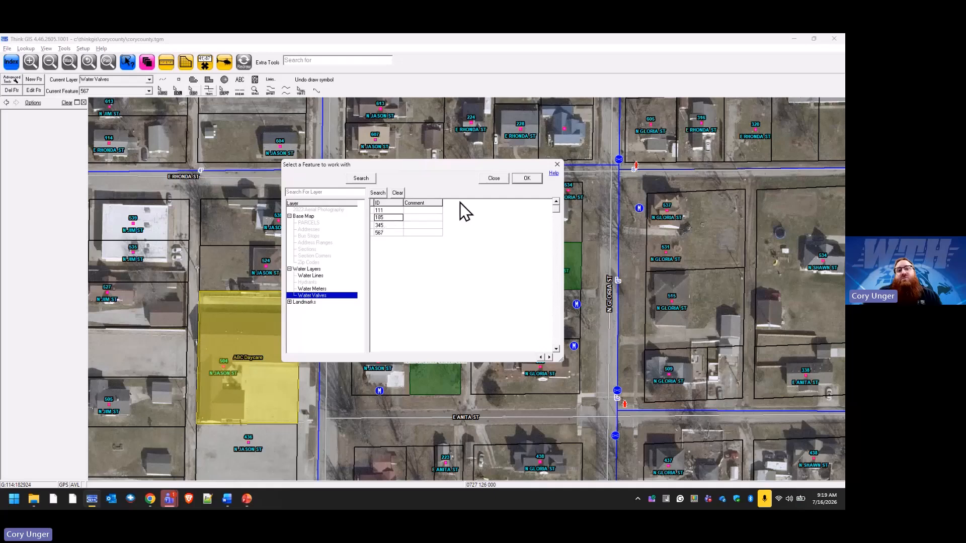
pyautogui.click(389, 210)
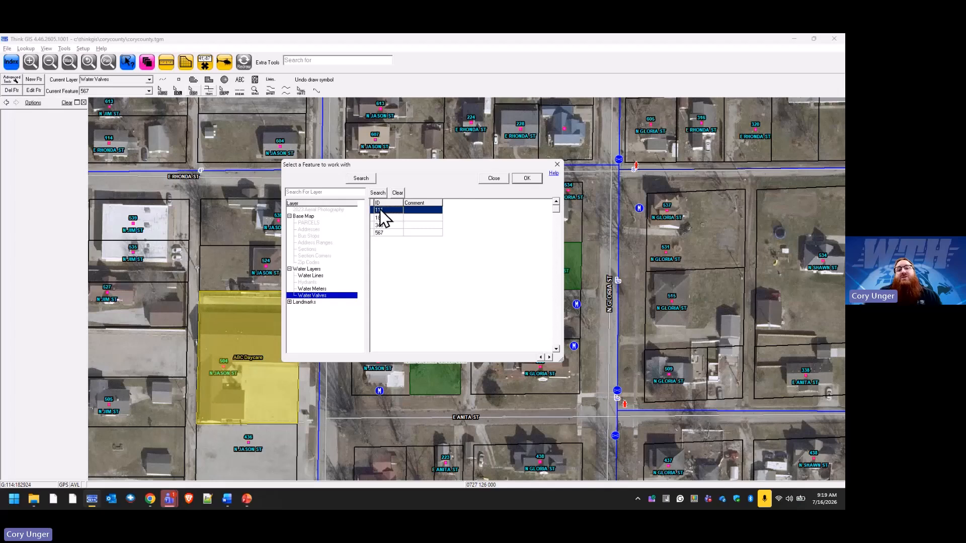
pyautogui.click(493, 179)
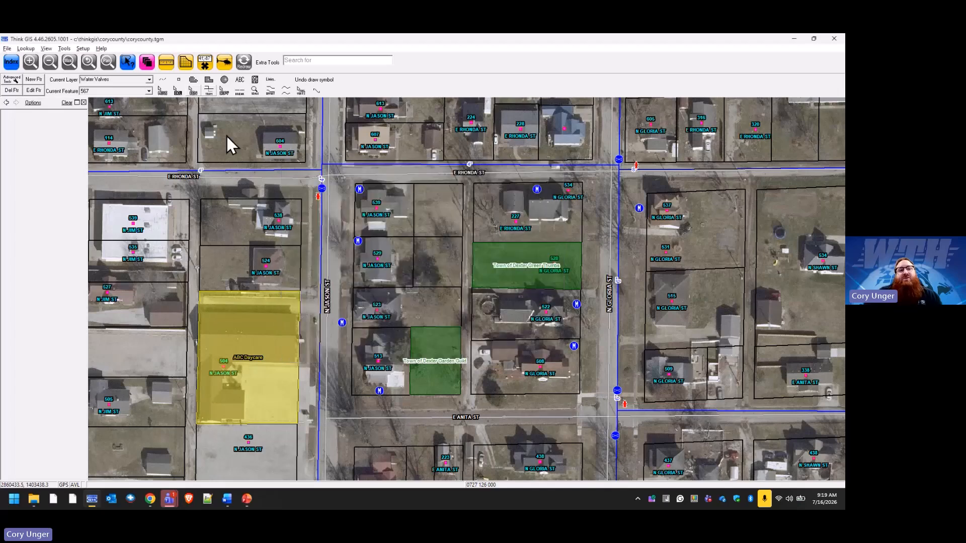
# Delete the valve symbol on the N GLORIA ST water line just south of E ANITA ST.
pyautogui.click(177, 91)
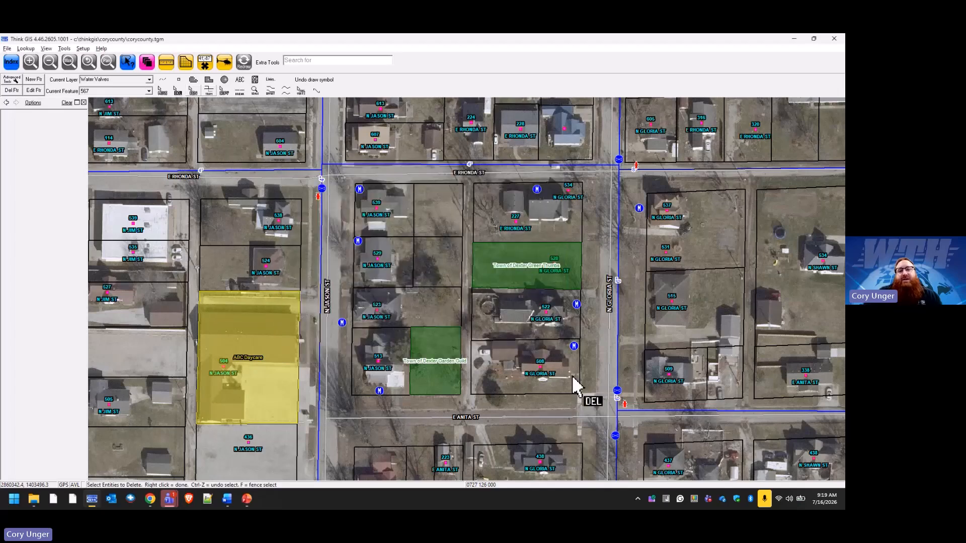
pyautogui.click(611, 438)
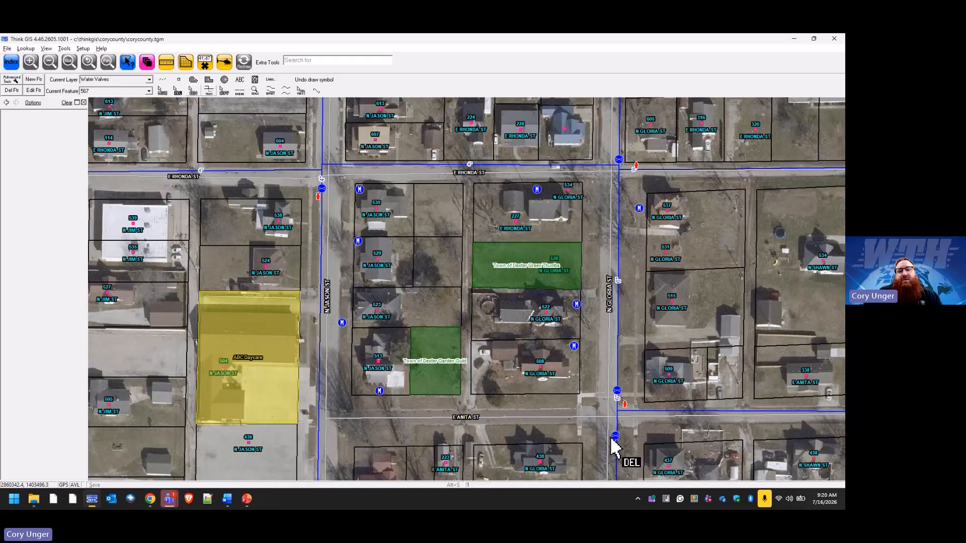
pyautogui.rightClick(611, 439)
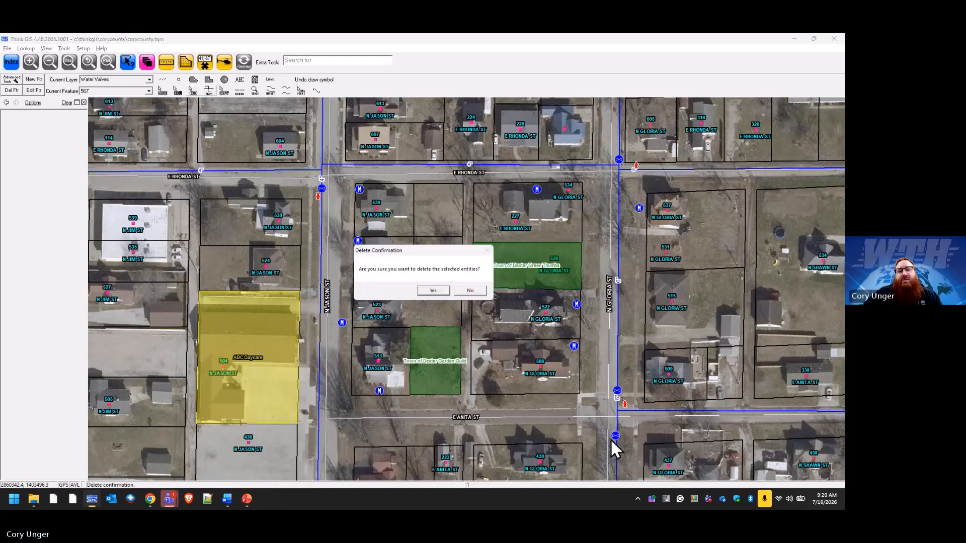
pyautogui.click(439, 292)
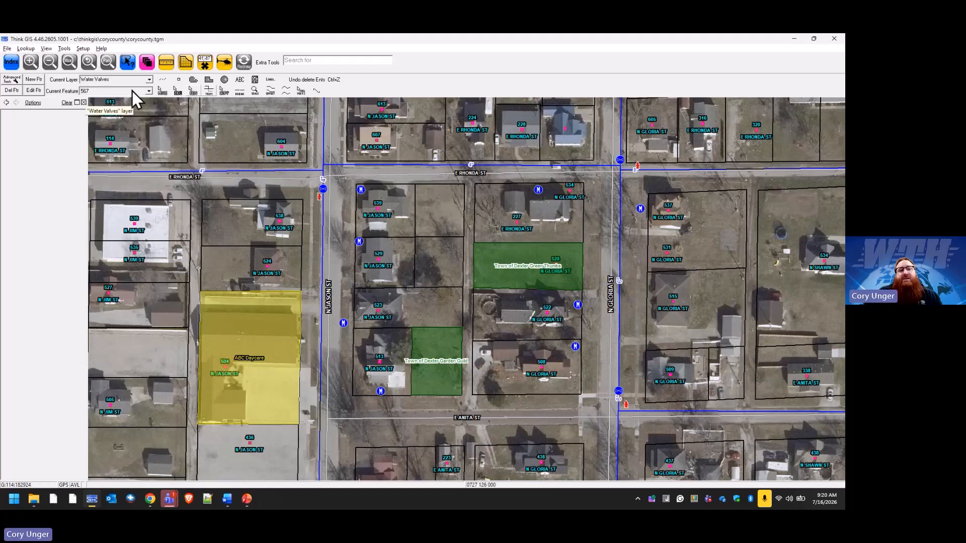
# Set valve 567 as the current feature, redraw its symbol on the N GLORIA ST line south of E ANITA ST, and view its attributes.
pyautogui.click(148, 91)
pyautogui.scroll(1, 388, 221)
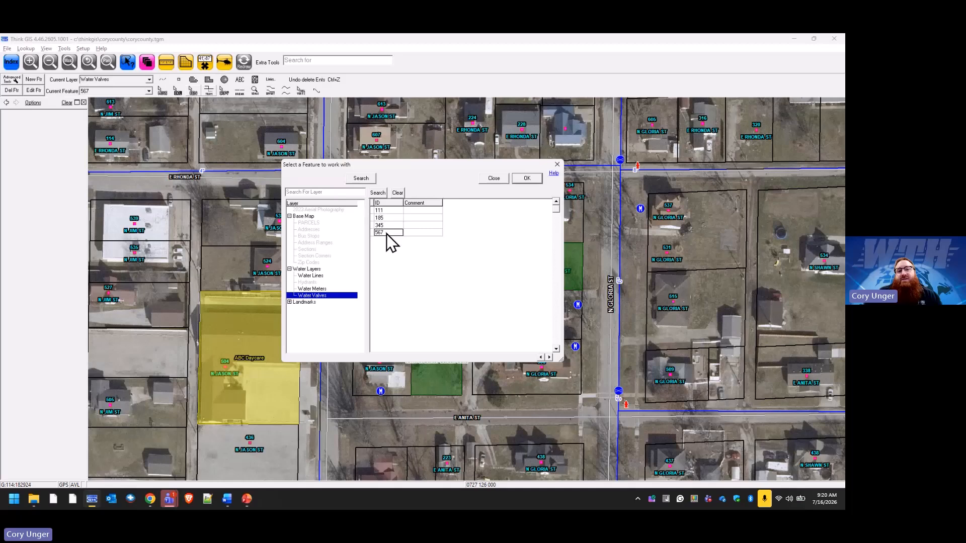
pyautogui.click(527, 178)
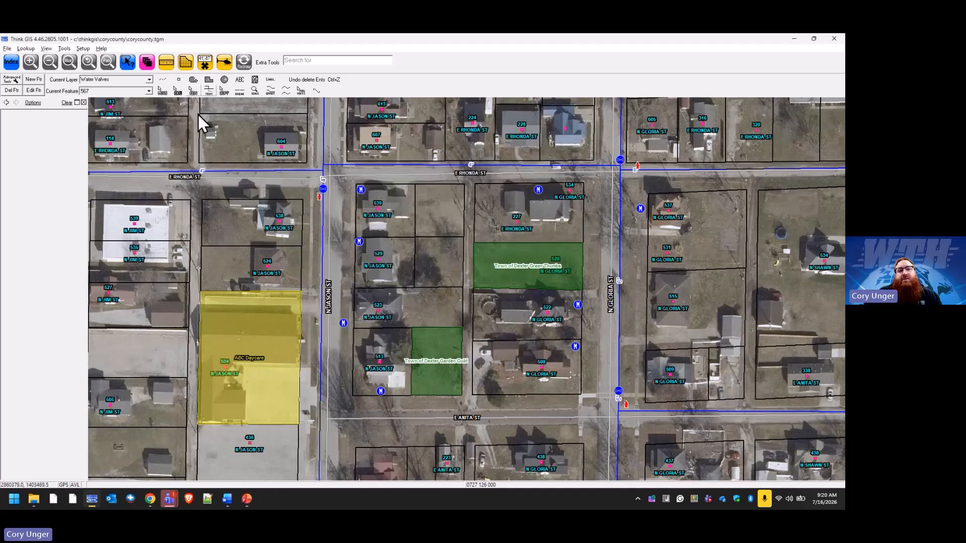
pyautogui.click(180, 80)
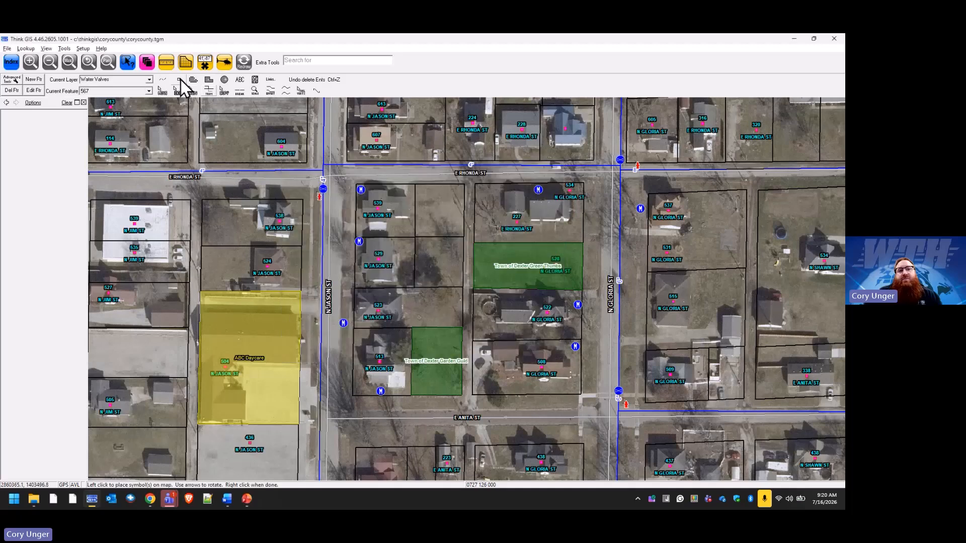
pyautogui.click(618, 431)
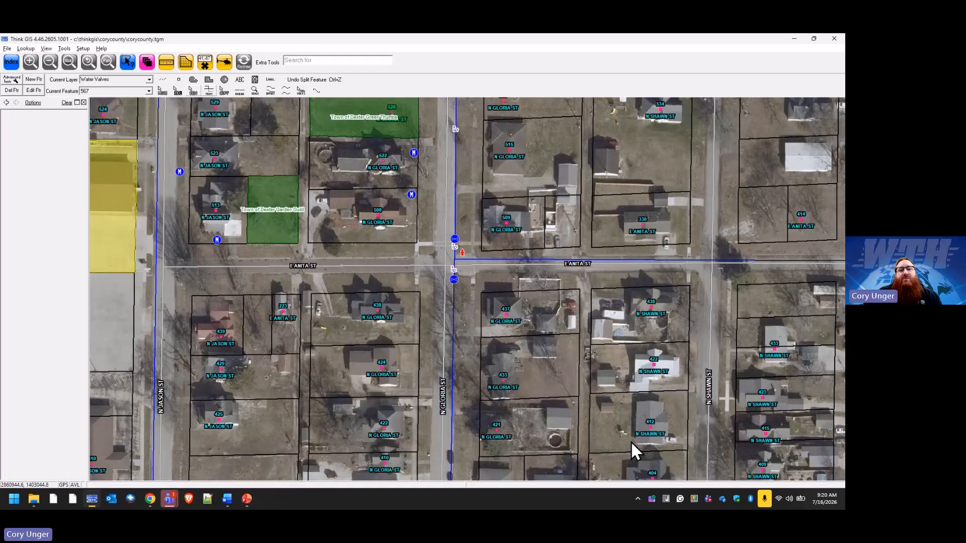
pyautogui.click(454, 279)
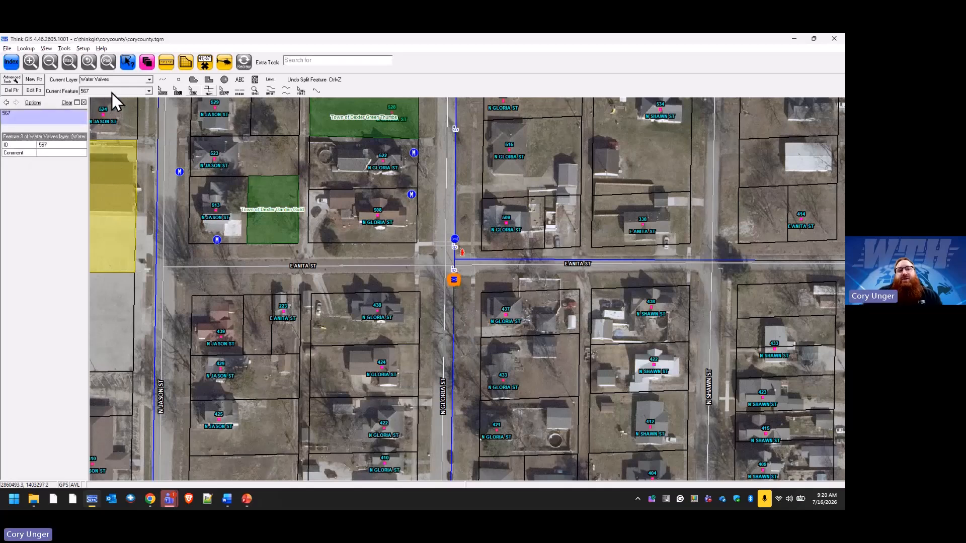
pyautogui.scroll(3, 322, 166)
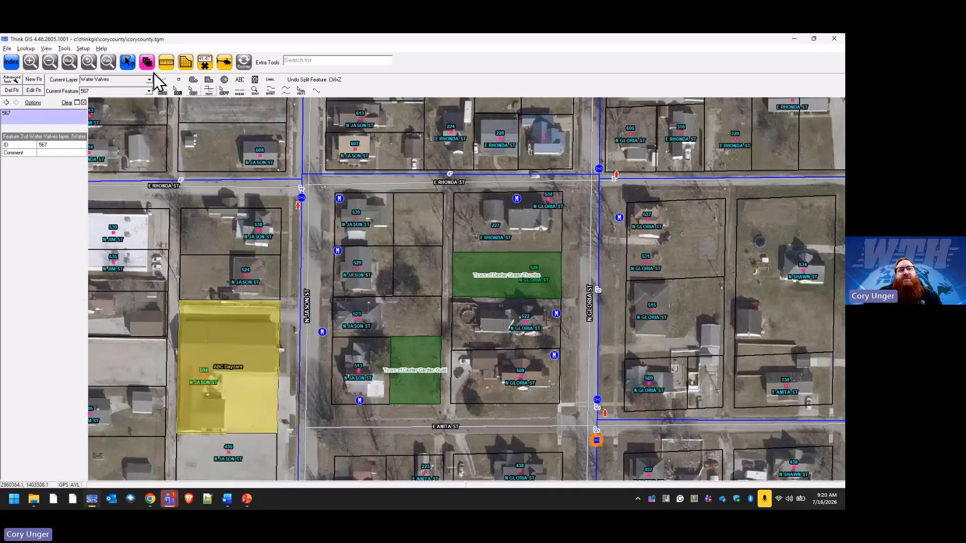
# Release the edit locks on the Water Lines, Water Meters and Water Valves layers, saving their changes.
pyautogui.click(149, 65)
pyautogui.click(442, 268)
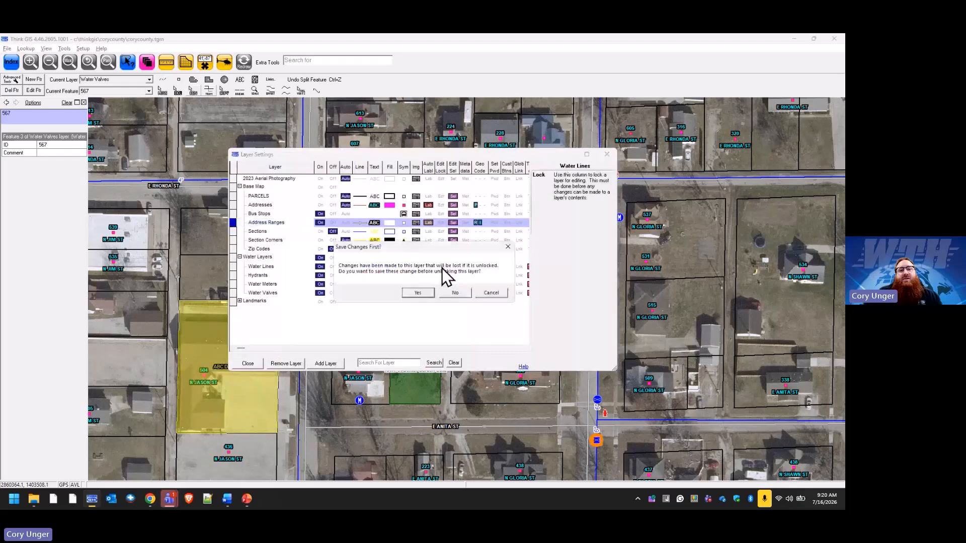
pyautogui.click(428, 292)
pyautogui.click(439, 286)
pyautogui.click(430, 292)
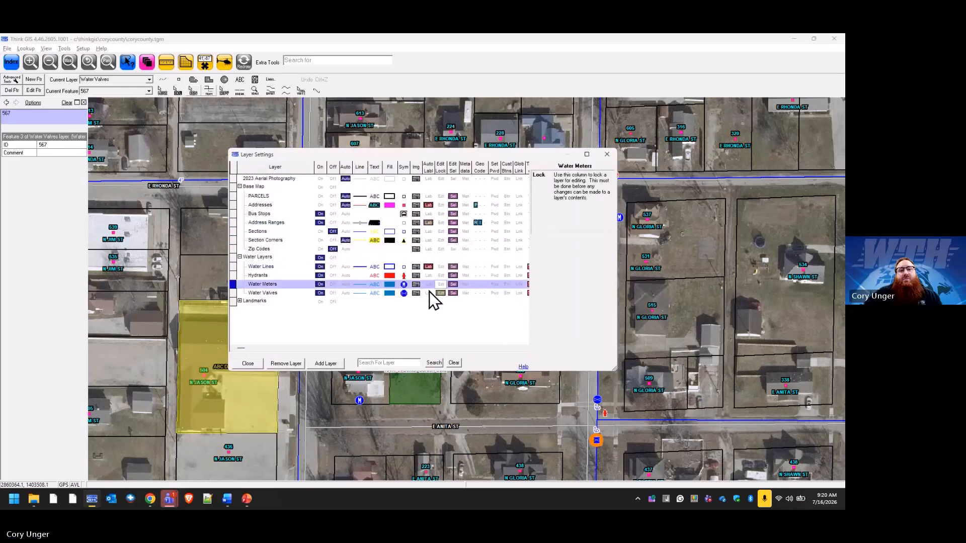
pyautogui.click(430, 292)
pyautogui.click(427, 292)
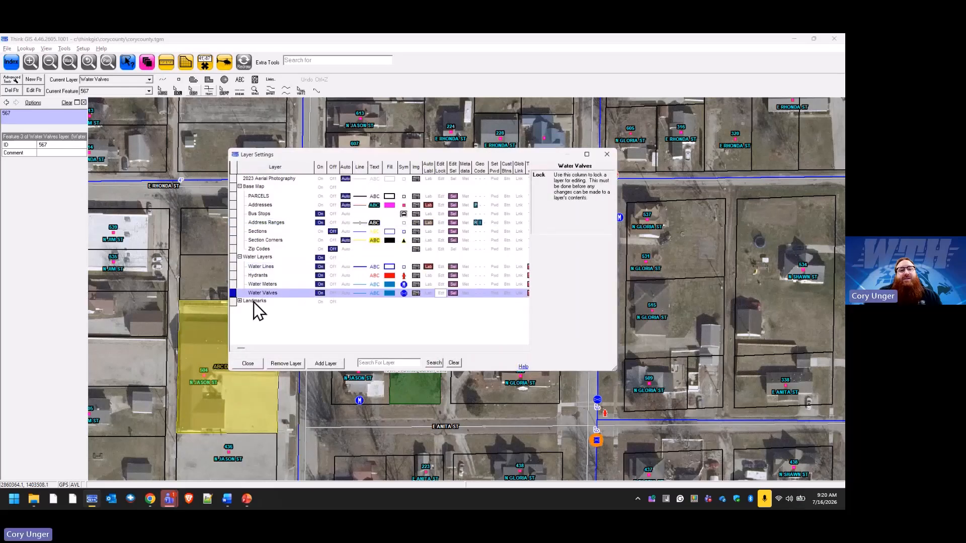
# Expand the Landmarks group in the layer settings and lock the Community Garden layer for editing.
pyautogui.click(240, 301)
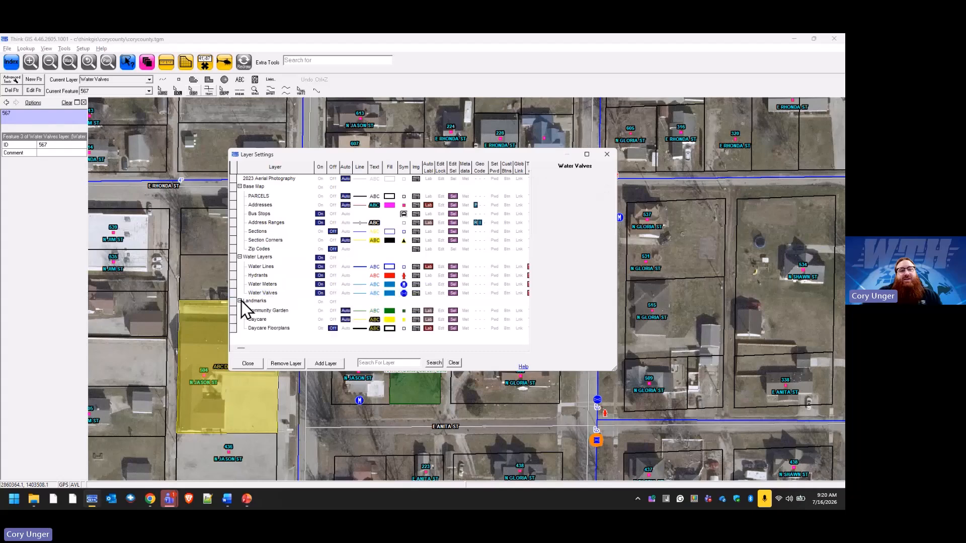
pyautogui.click(441, 311)
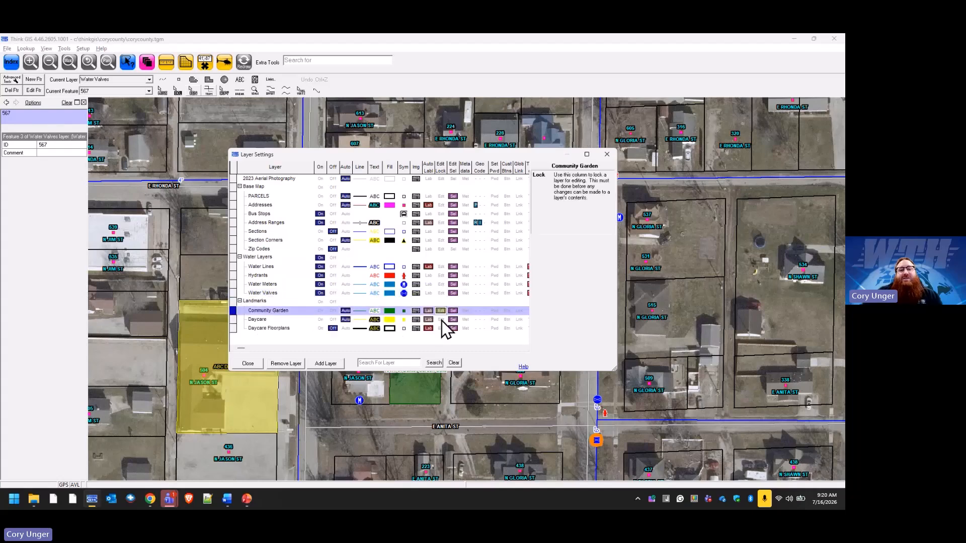
pyautogui.click(247, 365)
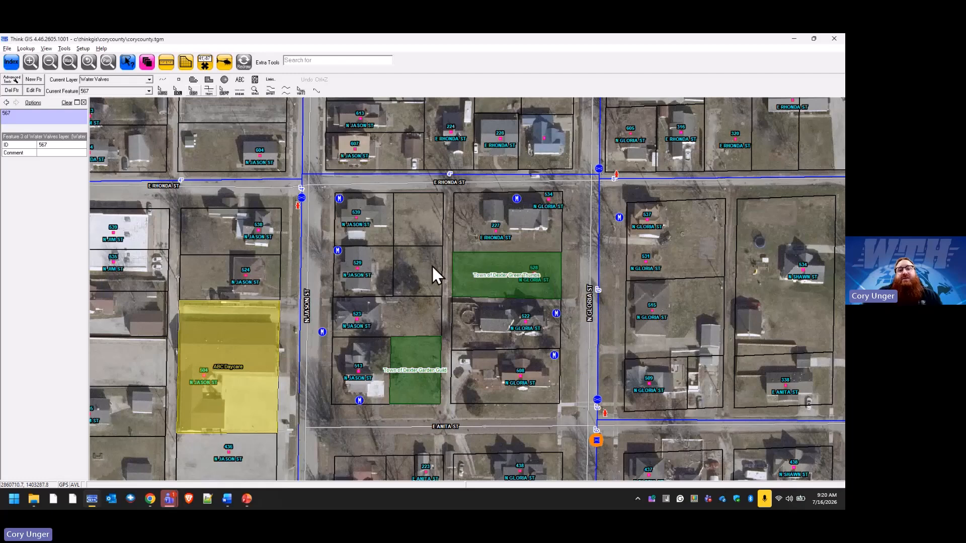
# Make Community Garden the current layer and Town of Dexter Garden Guild its current feature.
pyautogui.moveTo(414, 280)
pyautogui.mouseDown()
pyautogui.moveTo(426, 263)
pyautogui.moveTo(432, 282)
pyautogui.mouseUp()
pyautogui.click(149, 80)
pyautogui.click(143, 89)
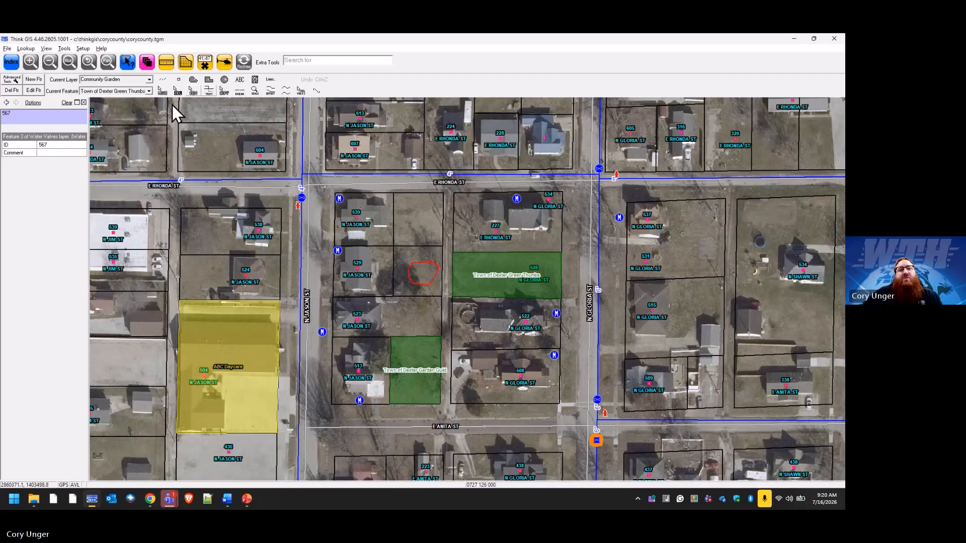
pyautogui.click(149, 91)
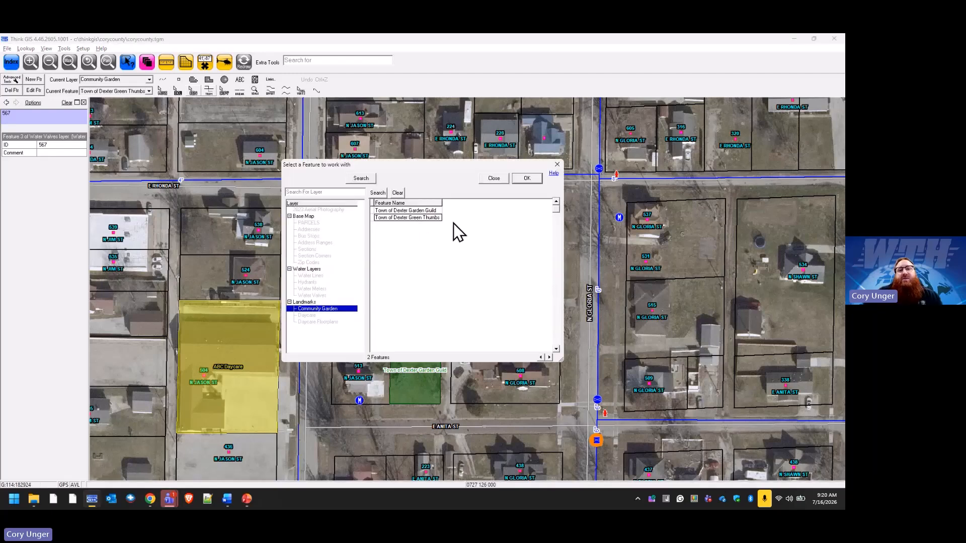
pyautogui.click(388, 211)
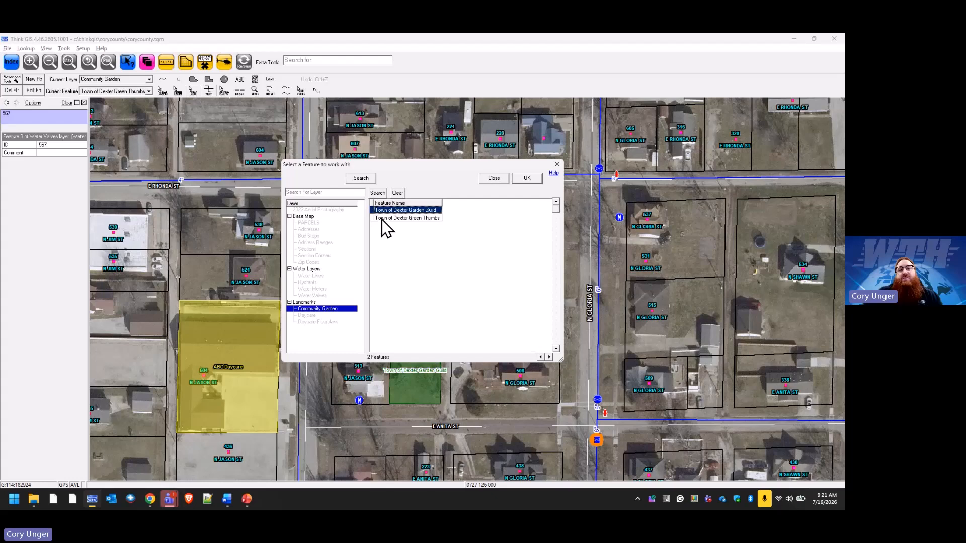
pyautogui.click(381, 219)
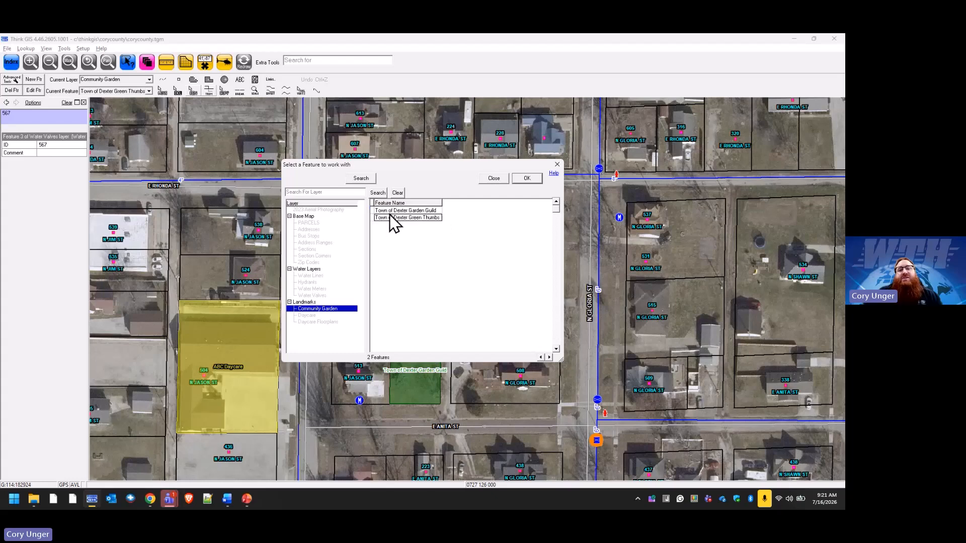
pyautogui.click(437, 212)
pyautogui.click(521, 179)
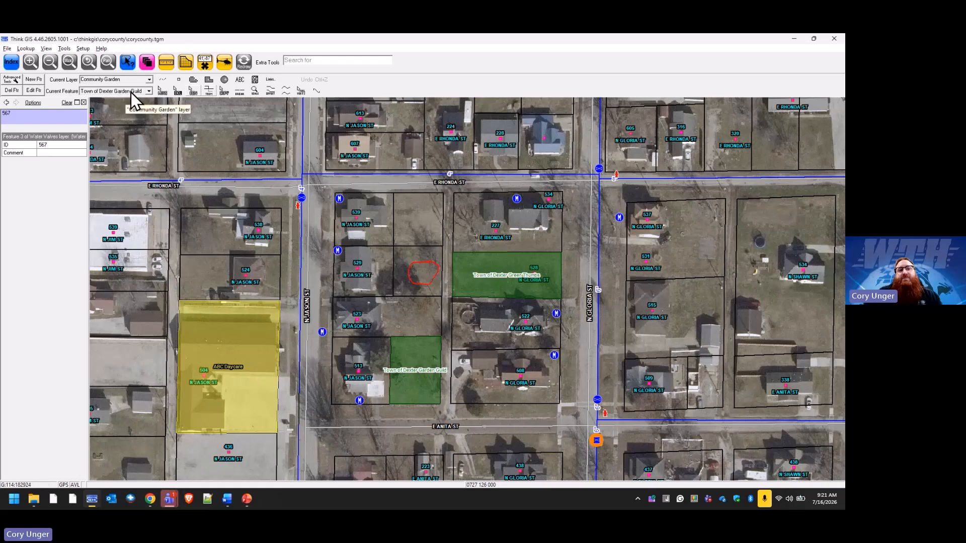
# Set Town of Dexter Green Thumbs as the current feature, copy the parcel outline just west of its garden into it, and redraw the map.
pyautogui.click(149, 91)
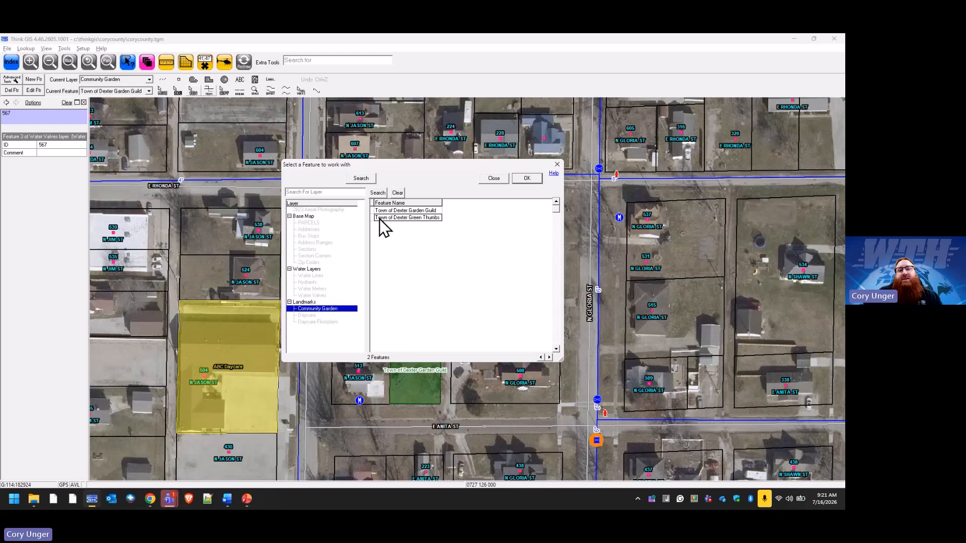
pyautogui.click(527, 180)
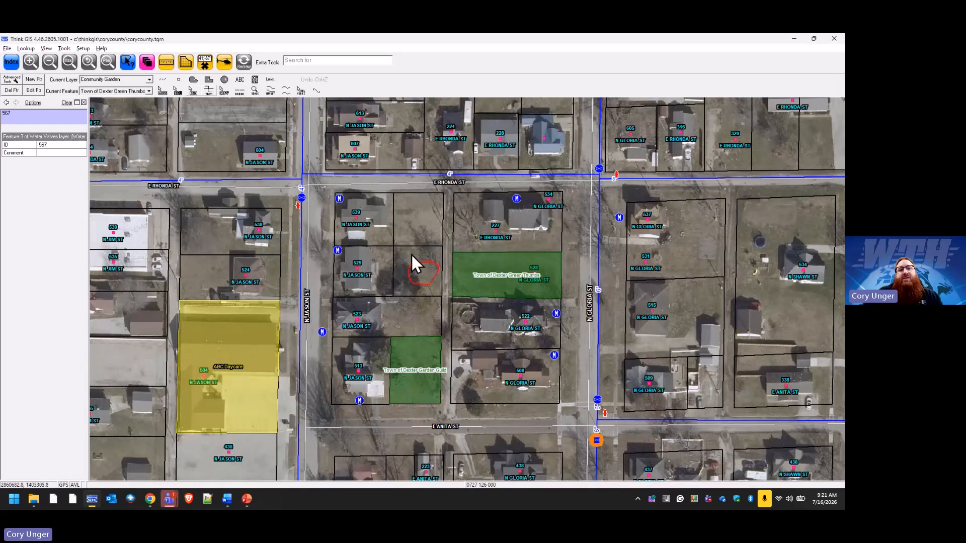
pyautogui.click(224, 90)
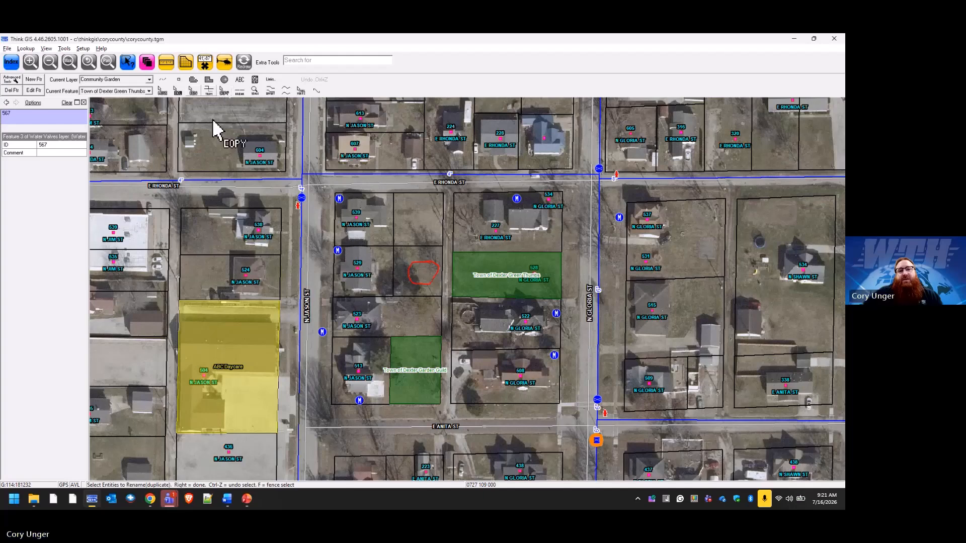
pyautogui.rightClick(437, 252)
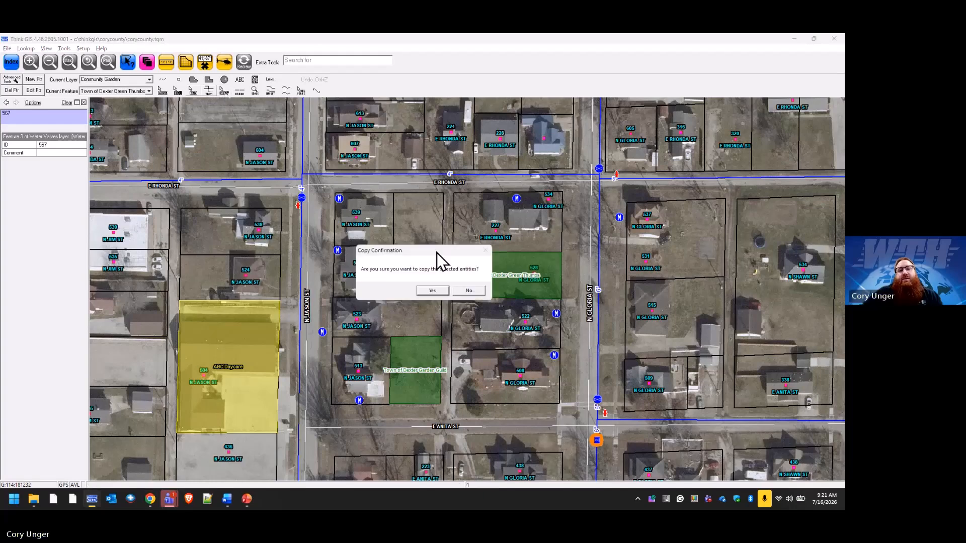
pyautogui.click(436, 289)
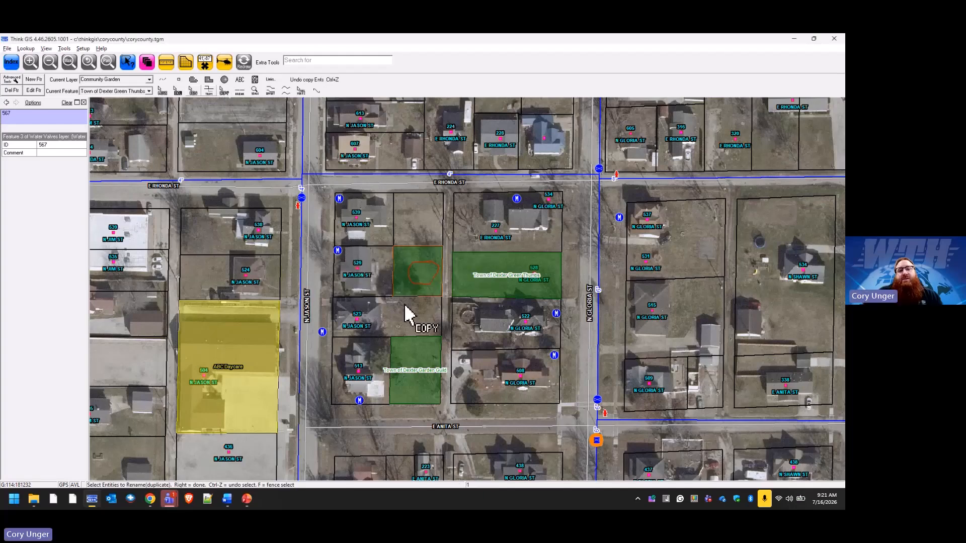
pyautogui.click(243, 65)
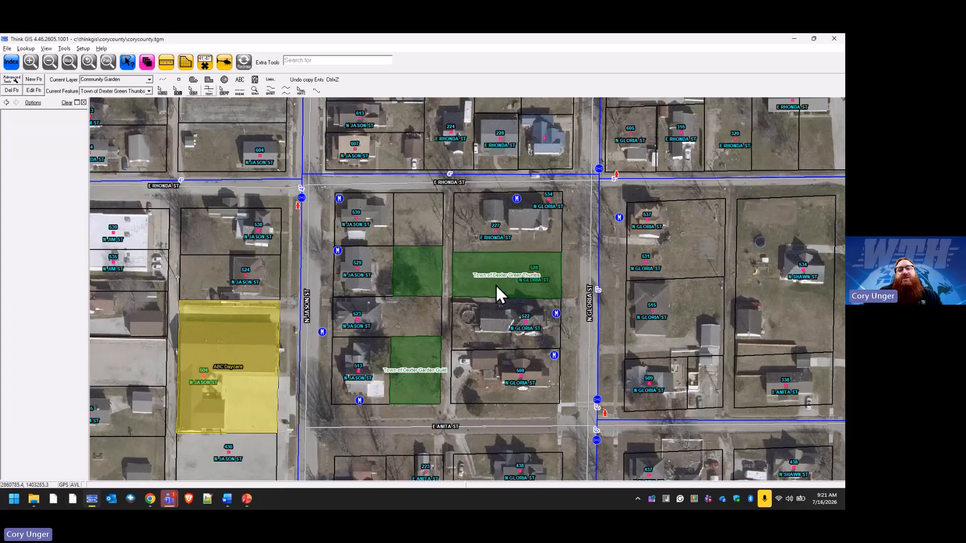
# View the Town of Dexter Green Thumbs garden's attributes and locate the feature from the Community Garden index.
pyautogui.click(463, 261)
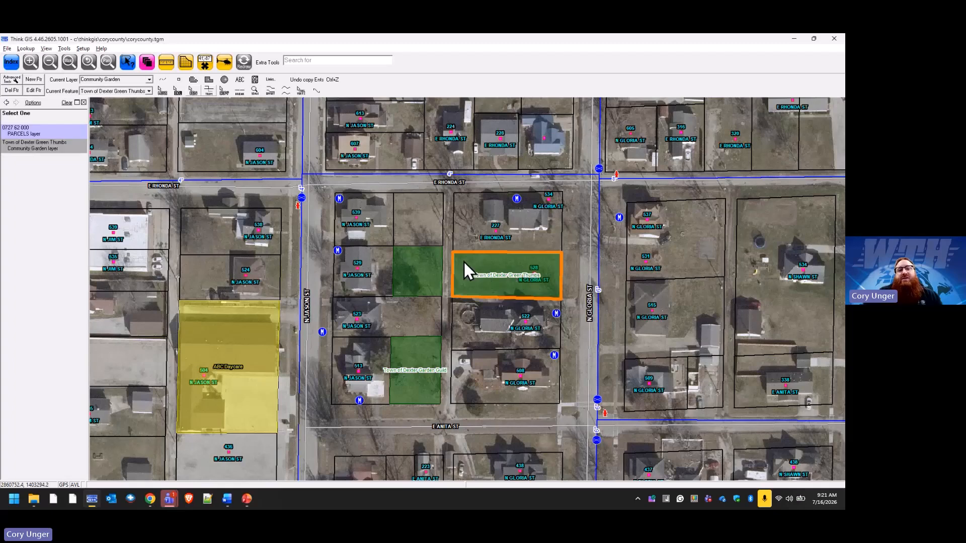
pyautogui.click(47, 146)
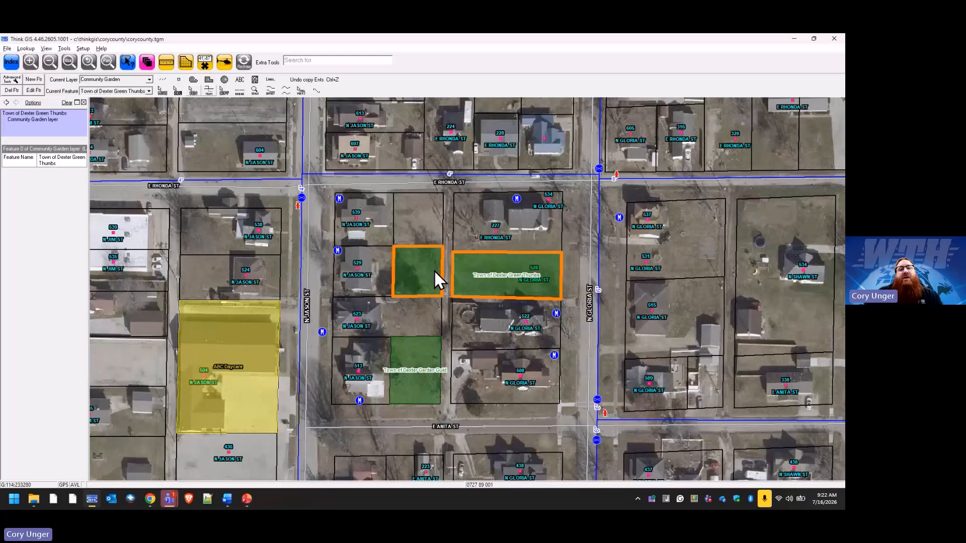
pyautogui.click(11, 62)
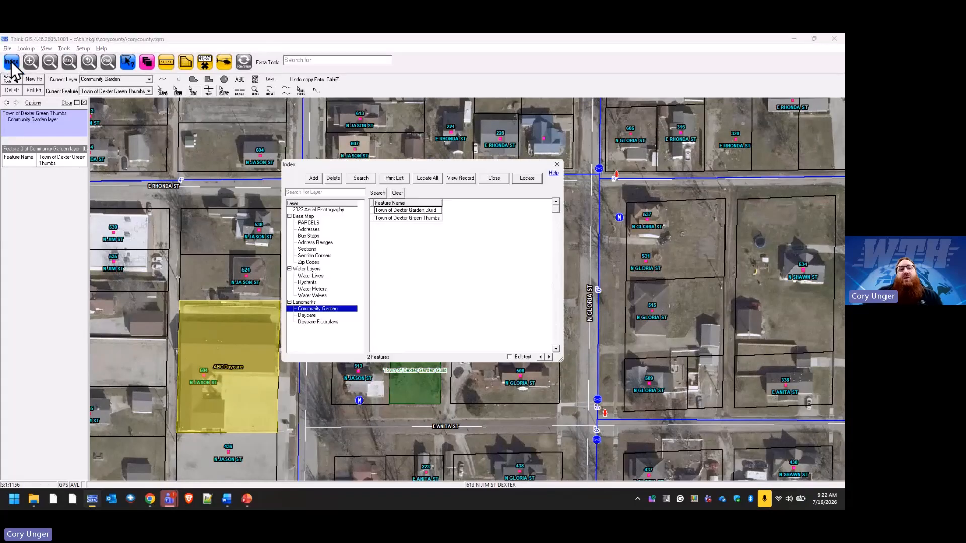
pyautogui.click(431, 210)
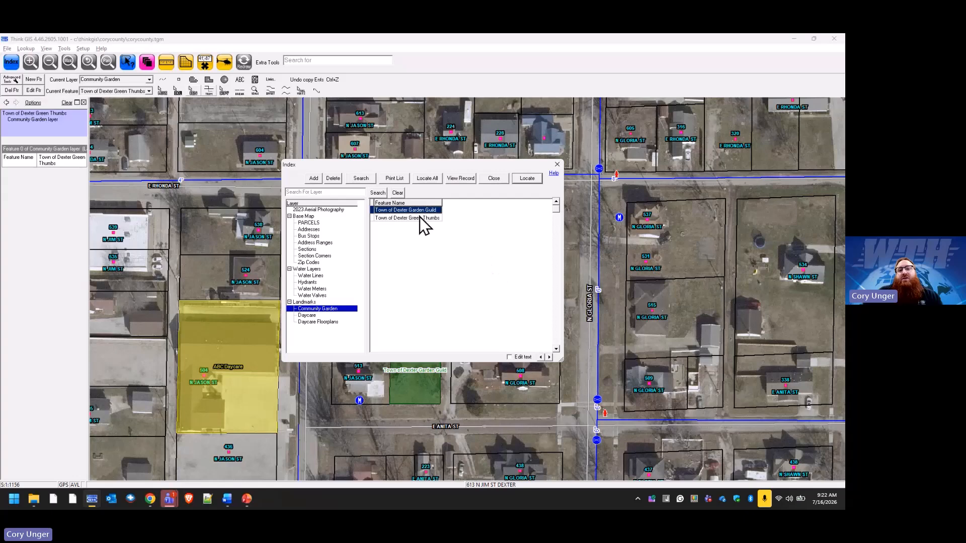
pyautogui.click(527, 178)
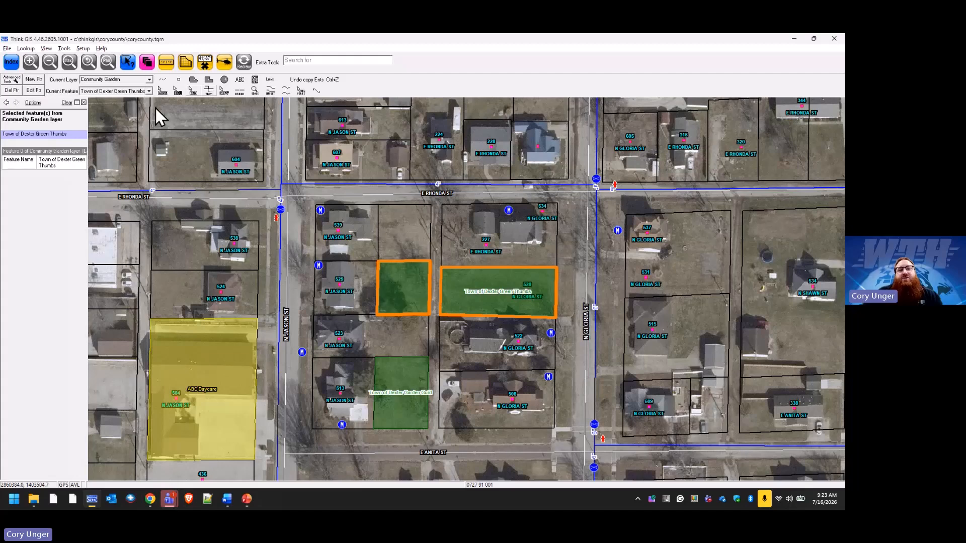
# Copy the vacant parcel just south of E RHONDA ST into the Town of Dexter Garden Guild feature and view that feature's attributes.
pyautogui.click(149, 91)
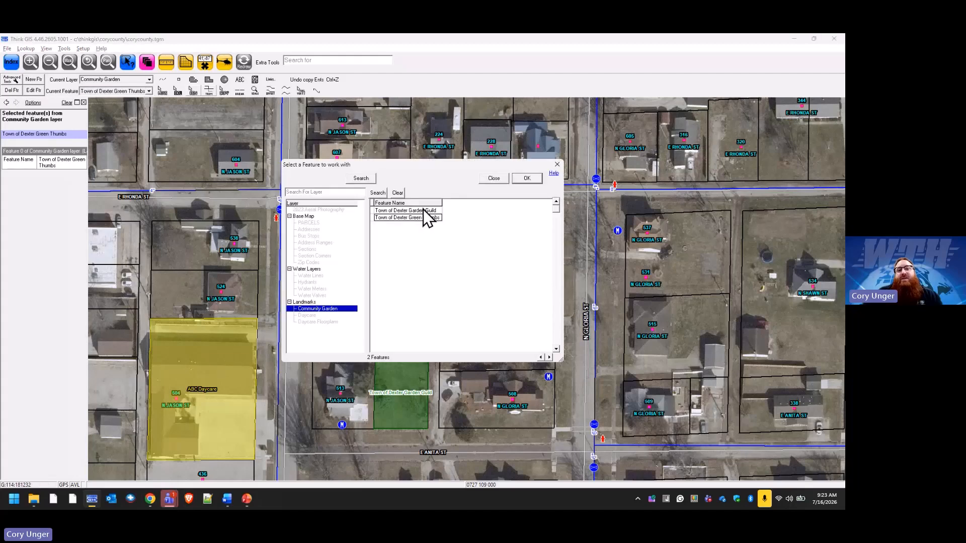
pyautogui.click(526, 178)
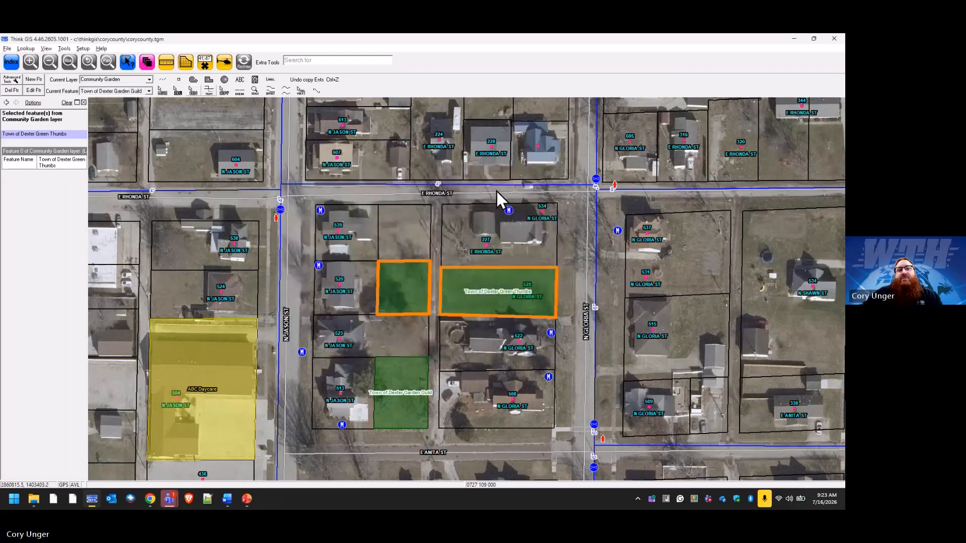
pyautogui.click(223, 92)
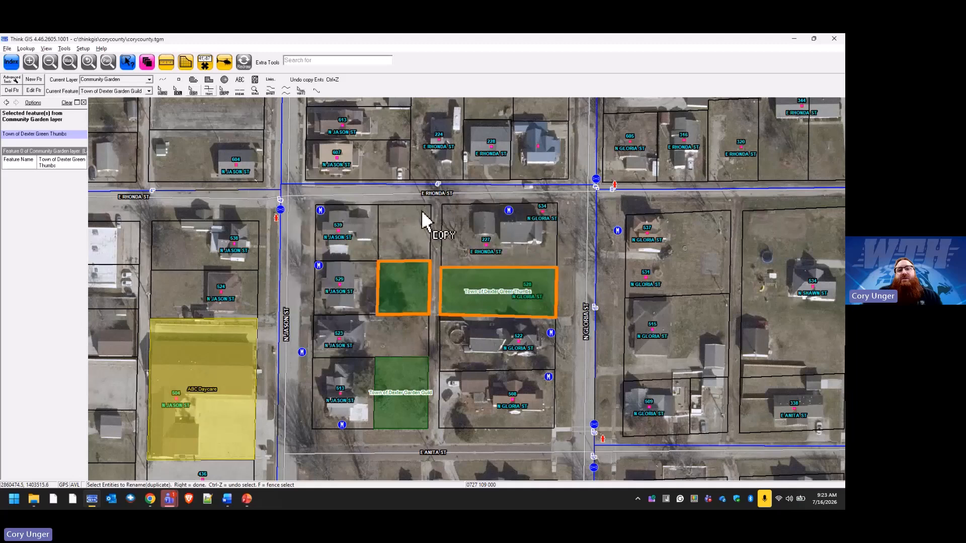
pyautogui.click(425, 219)
pyautogui.click(434, 290)
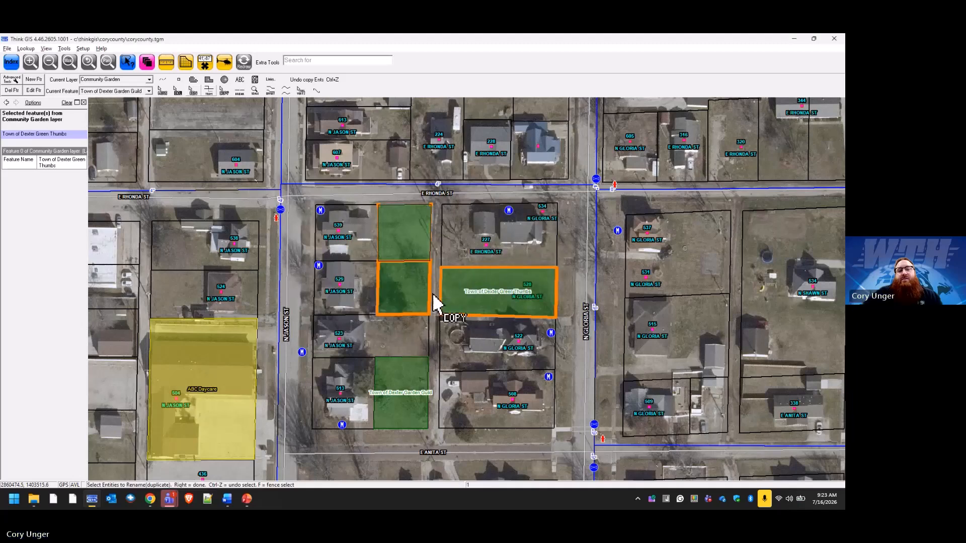
pyautogui.click(240, 65)
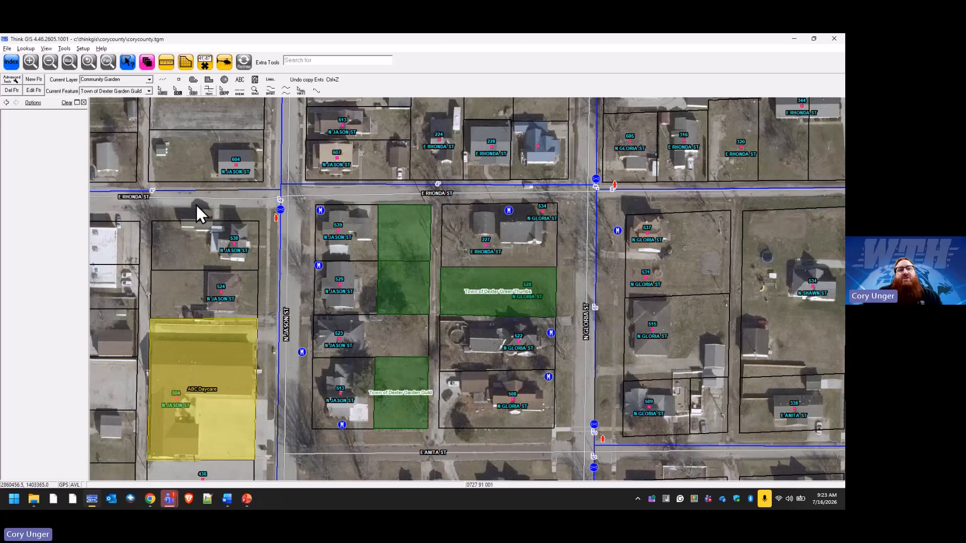
pyautogui.click(419, 366)
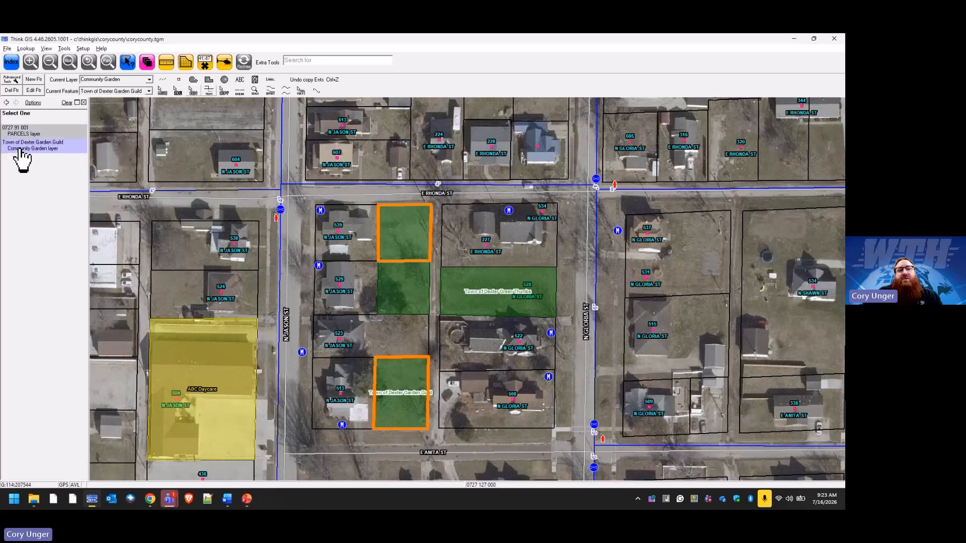
pyautogui.click(40, 149)
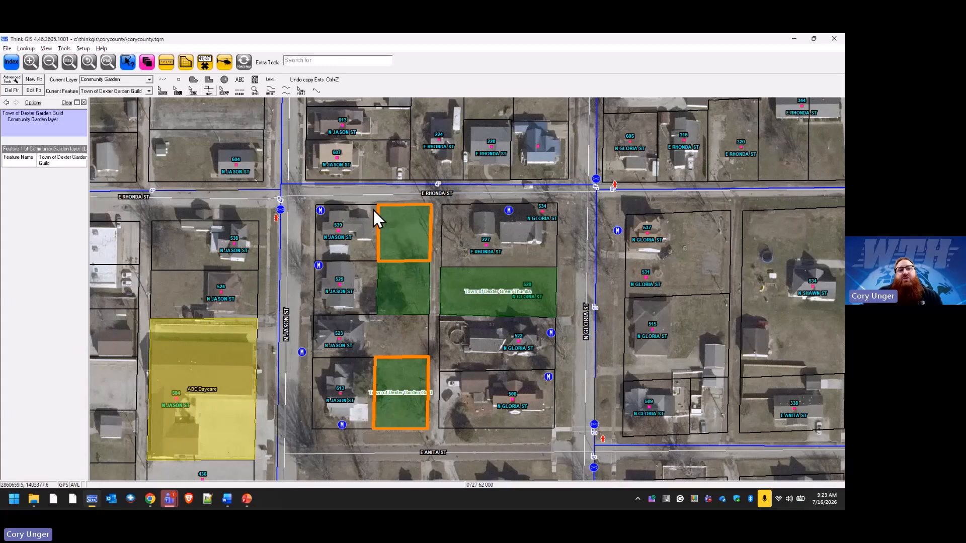
# Draw a four-cornered Town of Dexter Green Thumbs area about 60 ft wide on the open lot southeast of E RHONDA ST and N GLORIA ST.
pyautogui.click(194, 81)
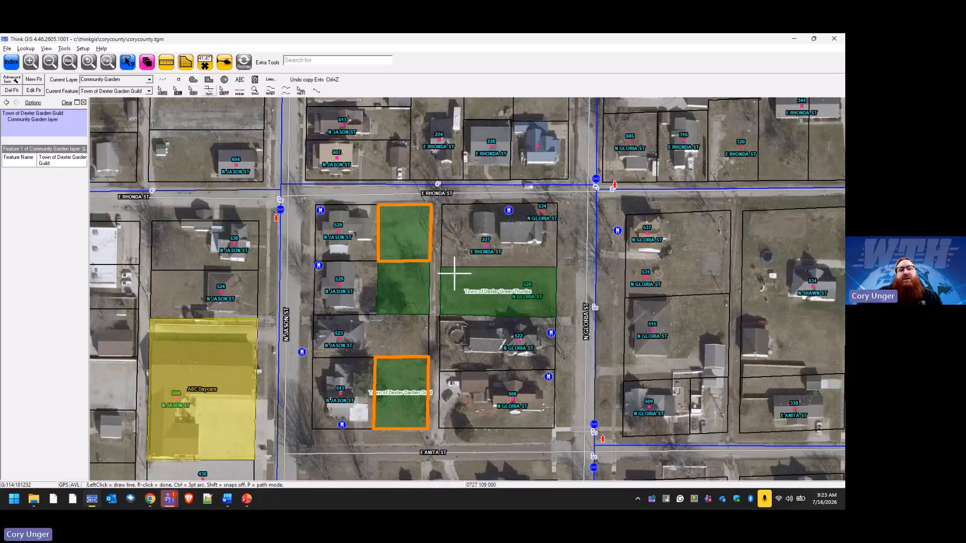
pyautogui.press('f')
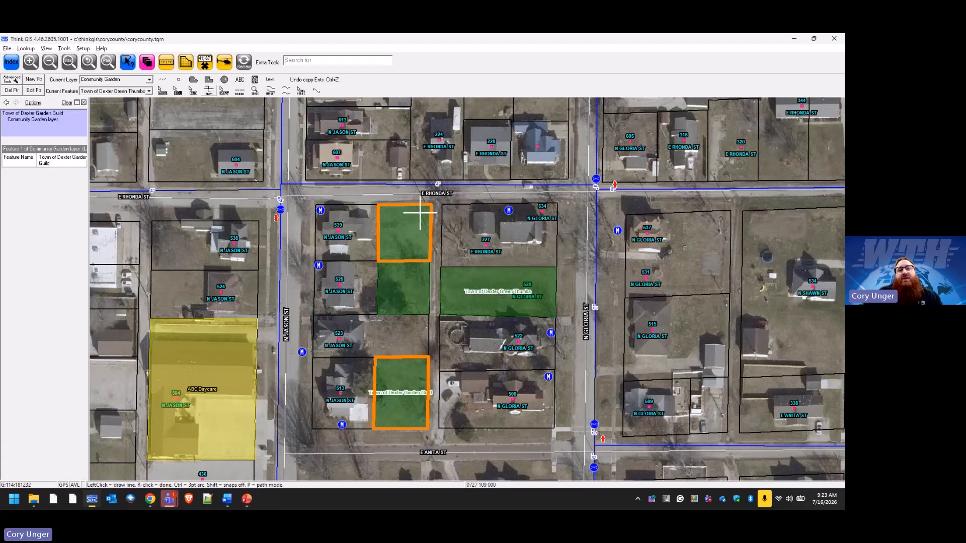
pyautogui.press('g')
pyautogui.press('g')
pyautogui.click(682, 213)
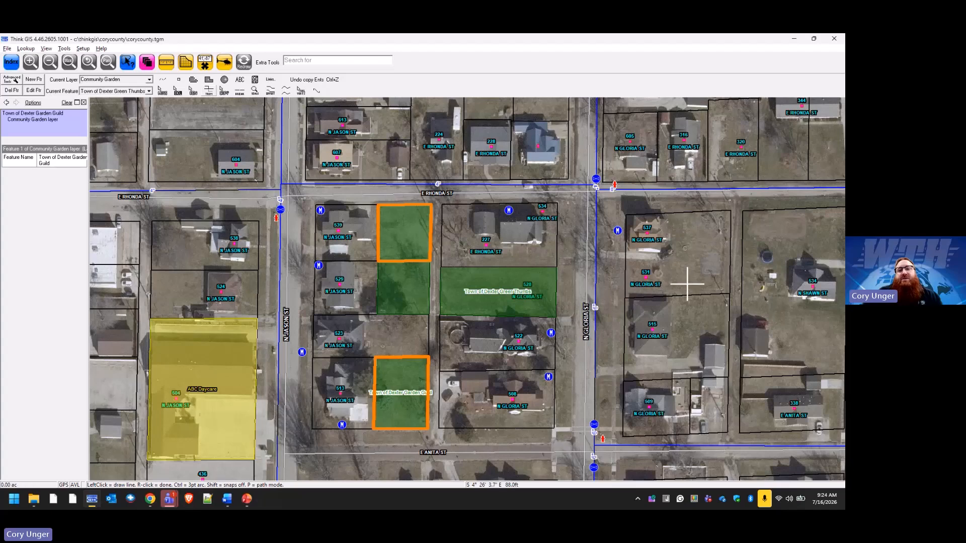
pyautogui.click(681, 296)
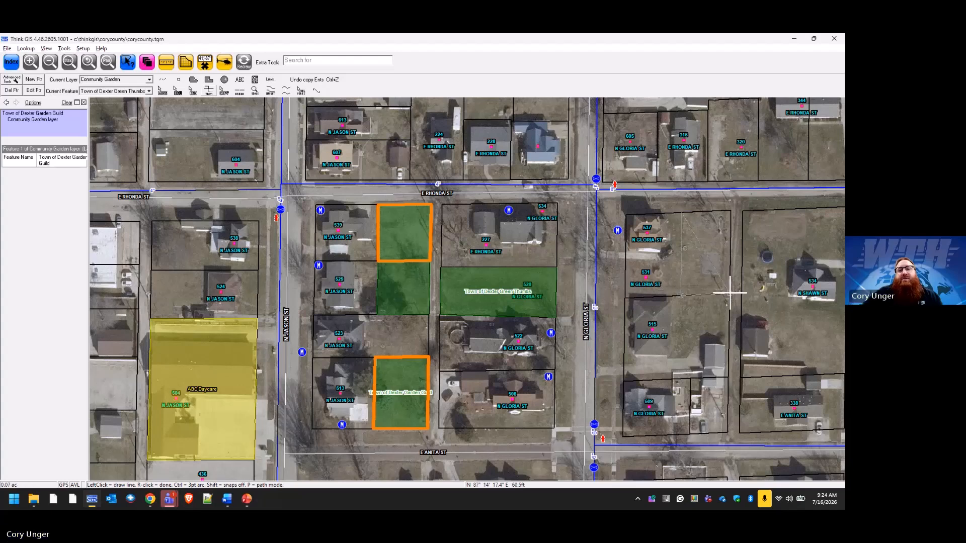
pyautogui.click(730, 294)
pyautogui.click(730, 210)
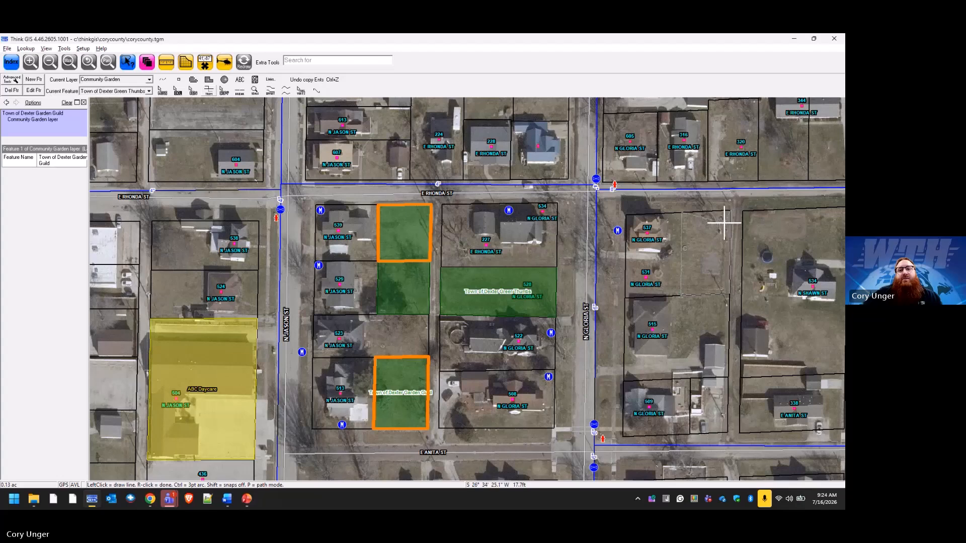
pyautogui.rightClick(711, 234)
pyautogui.scroll(-1, 691, 261)
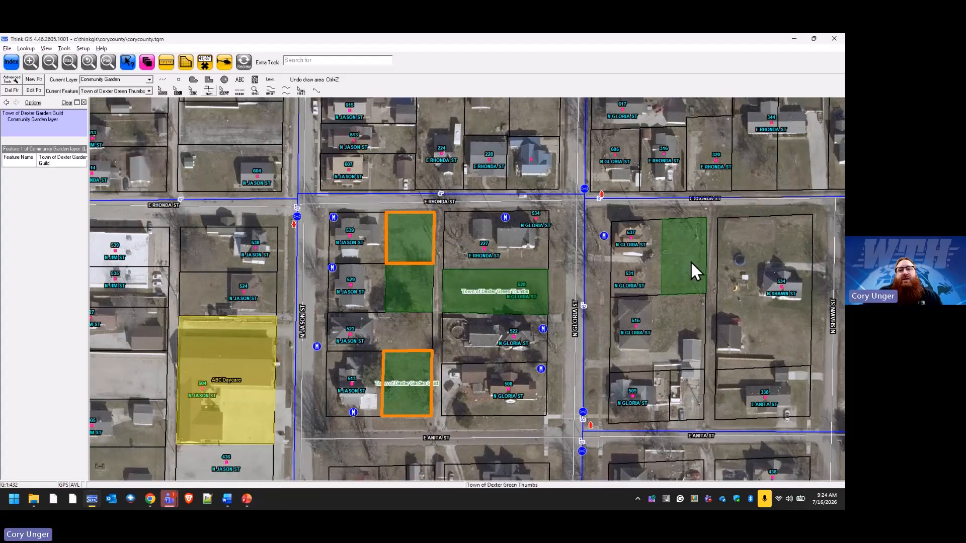
# Draw a four-cornered Town of Dexter Garden Guild area of about 0.14 acres directly south of the easternmost Green Thumbs area, redraw, and view its attributes.
pyautogui.click(667, 261)
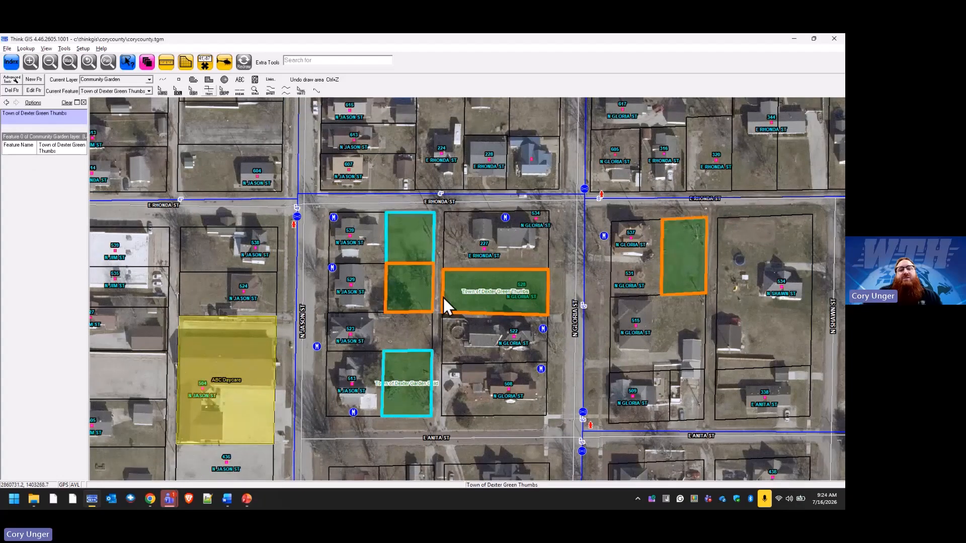
pyautogui.click(209, 80)
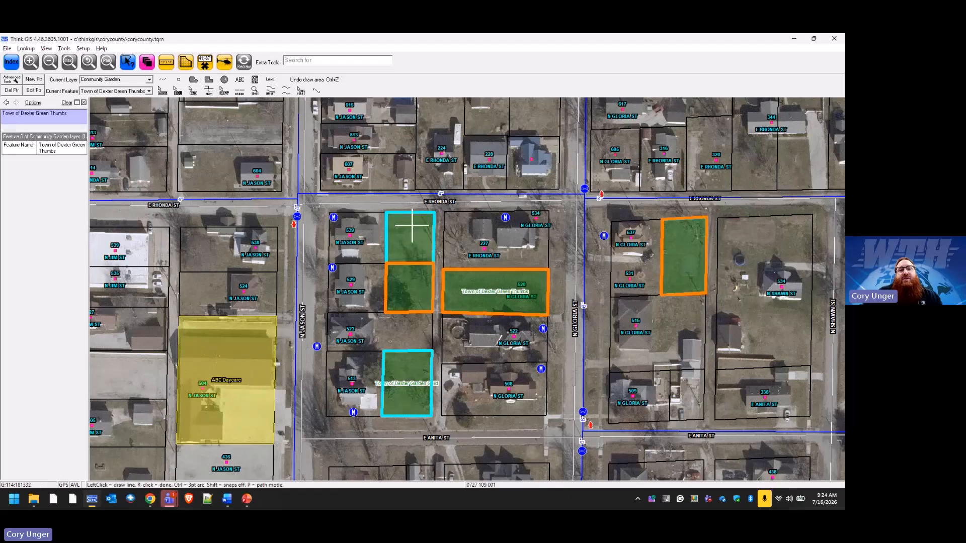
pyautogui.press('f')
pyautogui.click(662, 299)
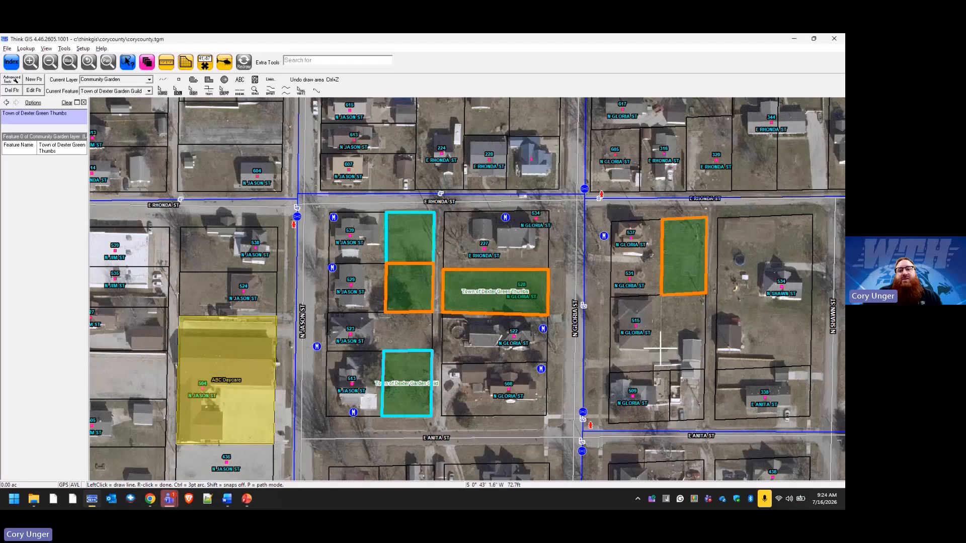
pyautogui.click(664, 367)
pyautogui.click(705, 369)
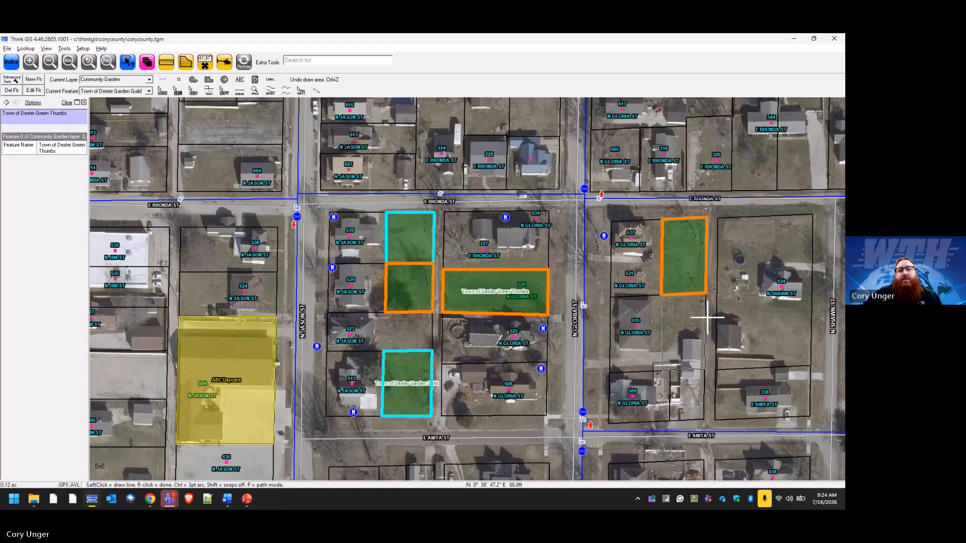
pyautogui.click(706, 294)
pyautogui.rightClick(697, 315)
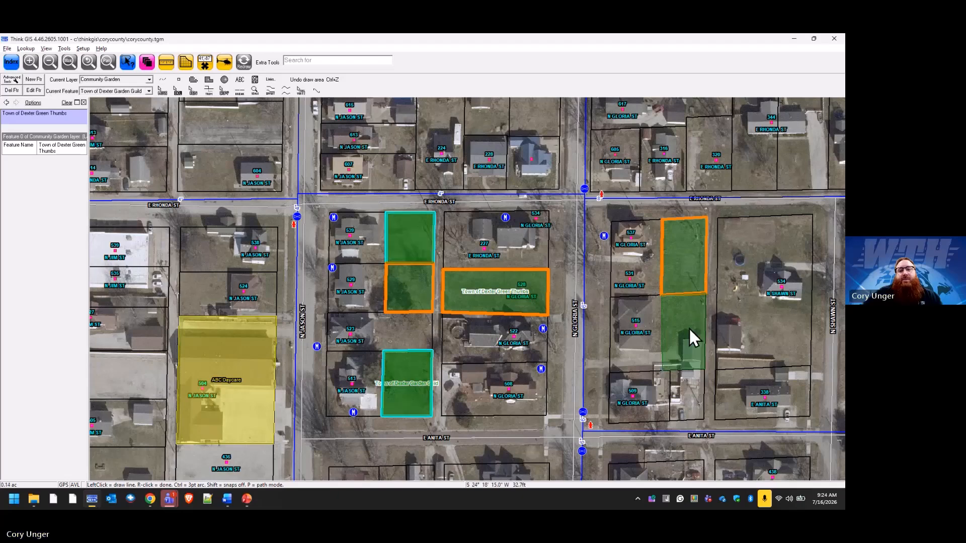
pyautogui.click(243, 62)
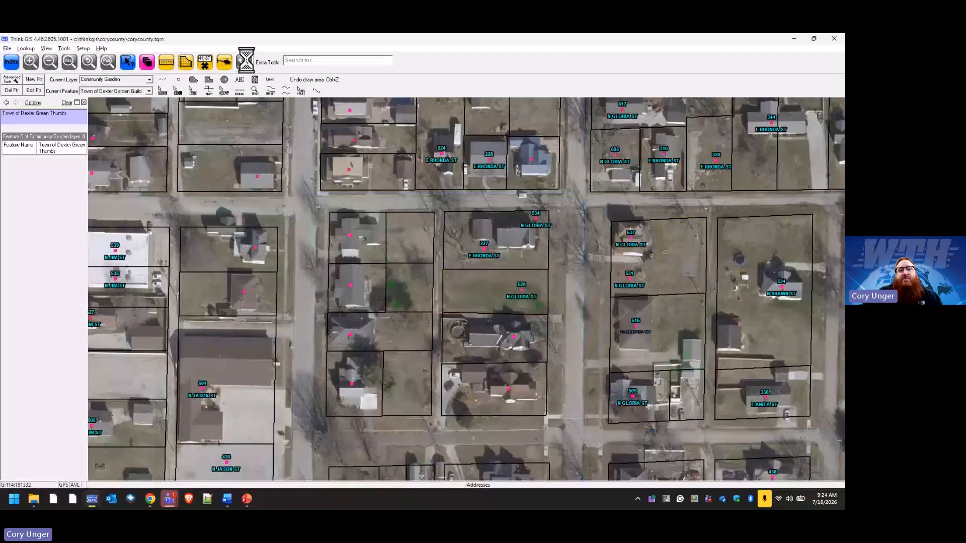
pyautogui.click(665, 337)
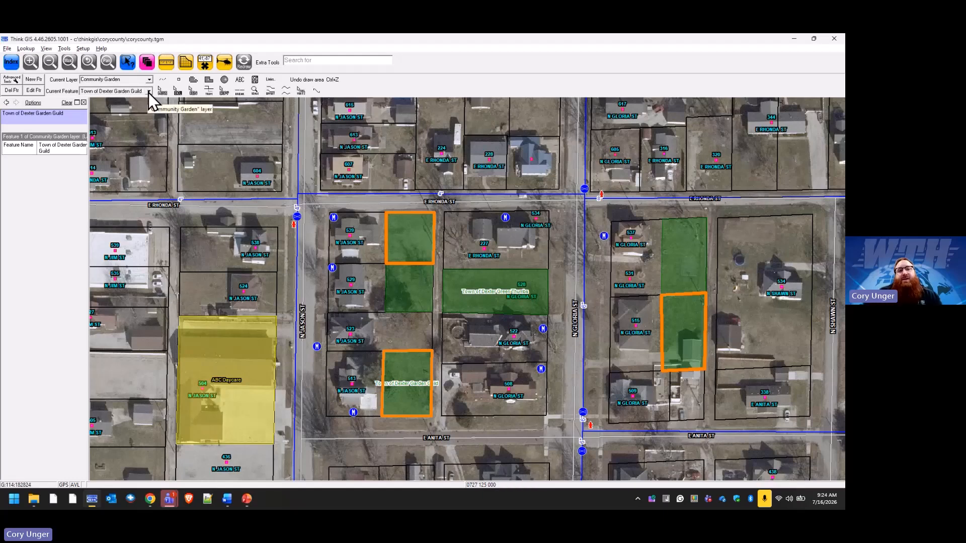
# Lock the Water Meters layer for editing and set it as the current layer.
pyautogui.click(147, 64)
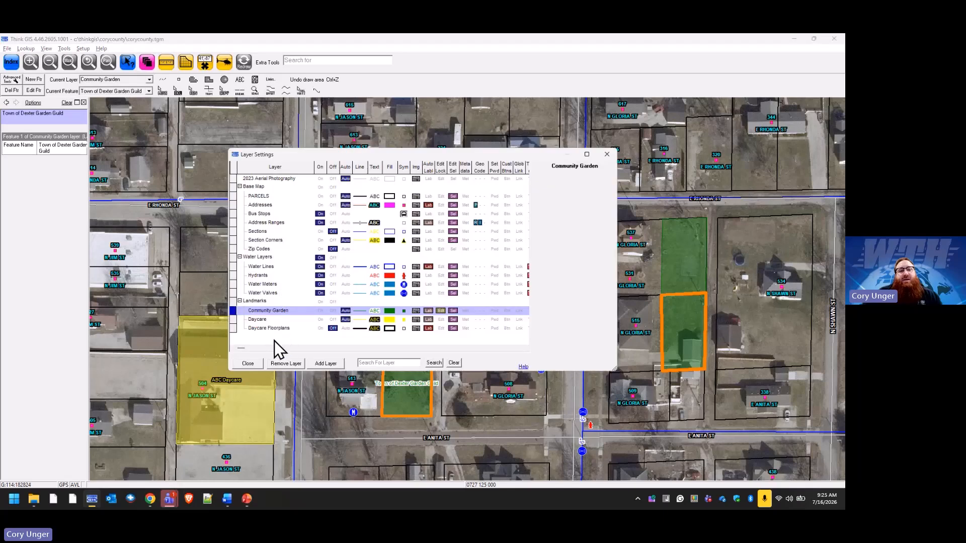
pyautogui.click(441, 285)
pyautogui.click(248, 363)
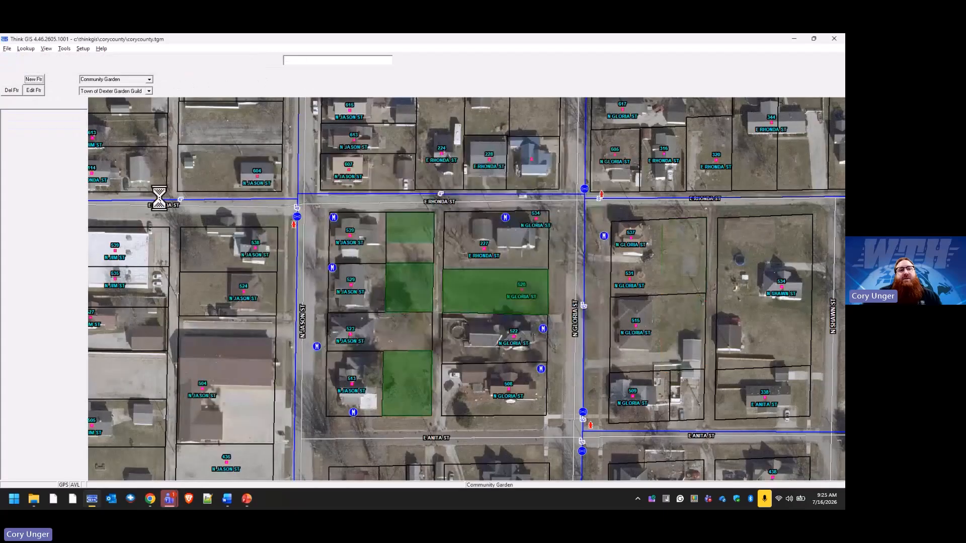
pyautogui.click(150, 80)
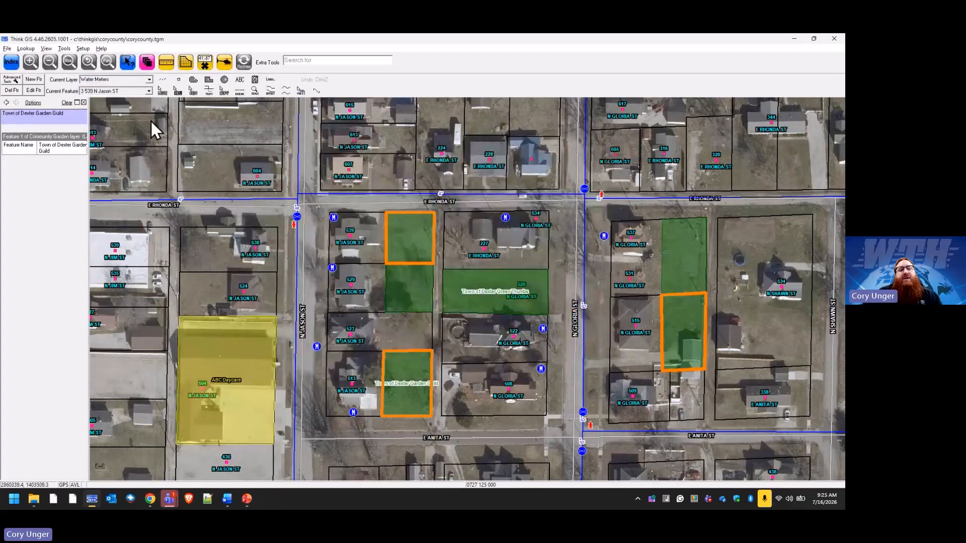
# Search the Water Meters features for the address Jason St when choosing the current feature.
pyautogui.click(149, 92)
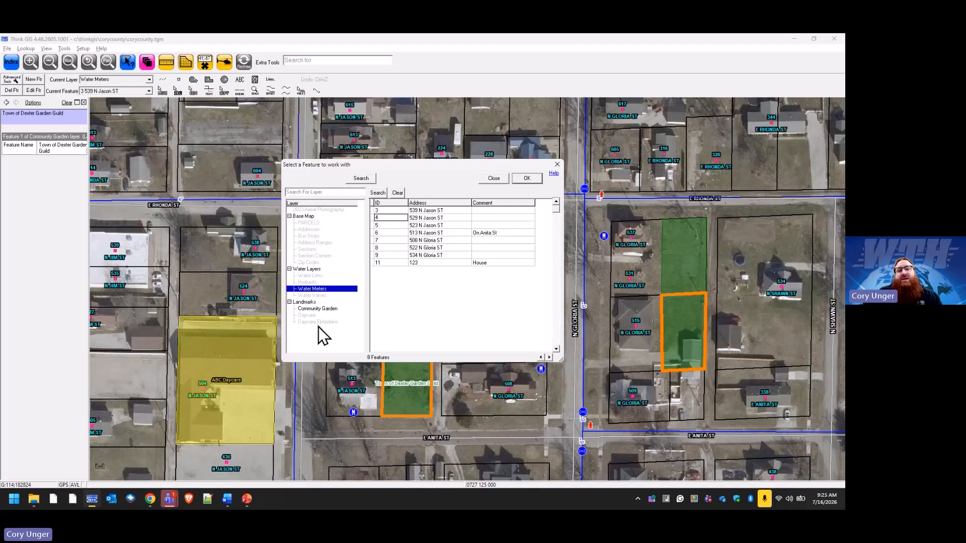
pyautogui.click(361, 179)
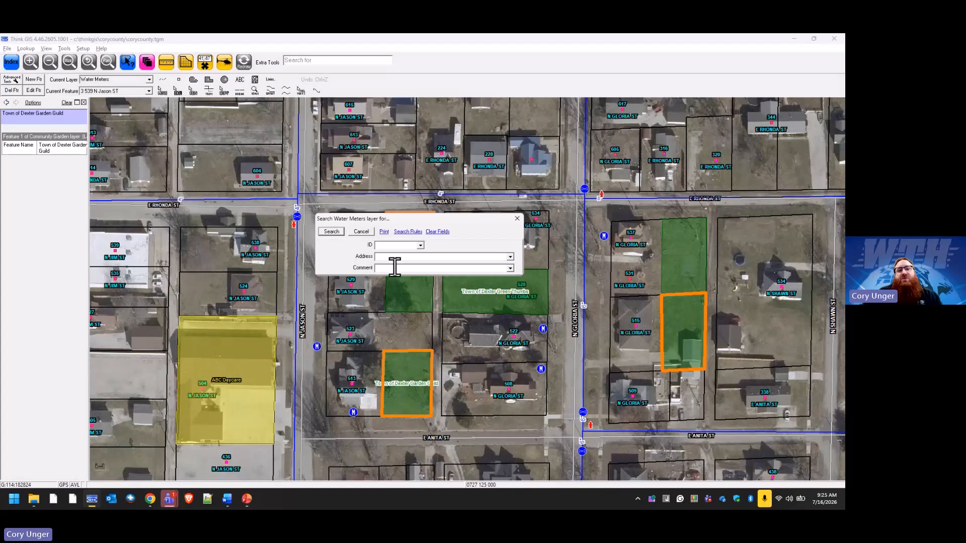
pyautogui.click(427, 258)
pyautogui.write('Jason St')
pyautogui.click(332, 232)
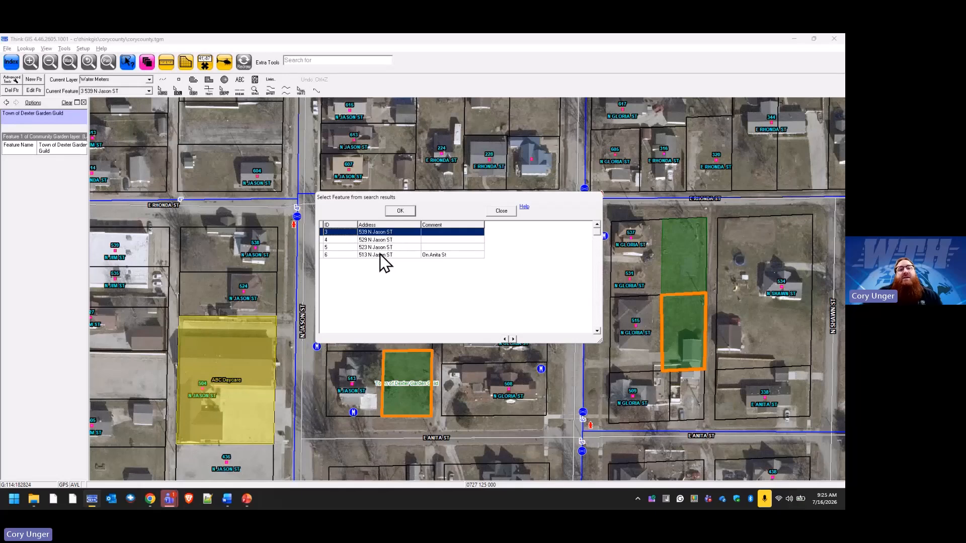
# Highlight the Jason St meters with IDs 6, 5, 4 and 3 one by one from the search results, then close the results.
pyautogui.click(410, 255)
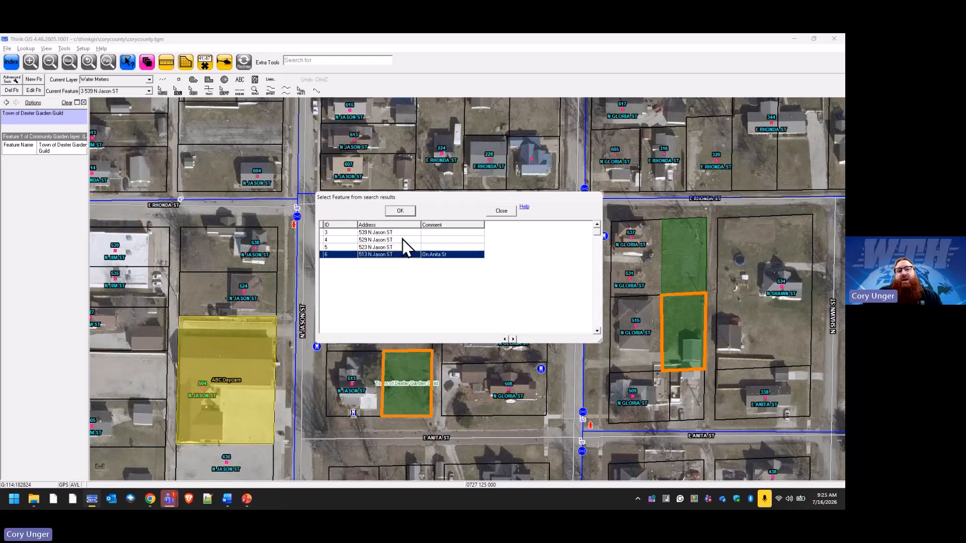
pyautogui.click(390, 247)
pyautogui.moveTo(420, 200); pyautogui.dragTo(468, 198)
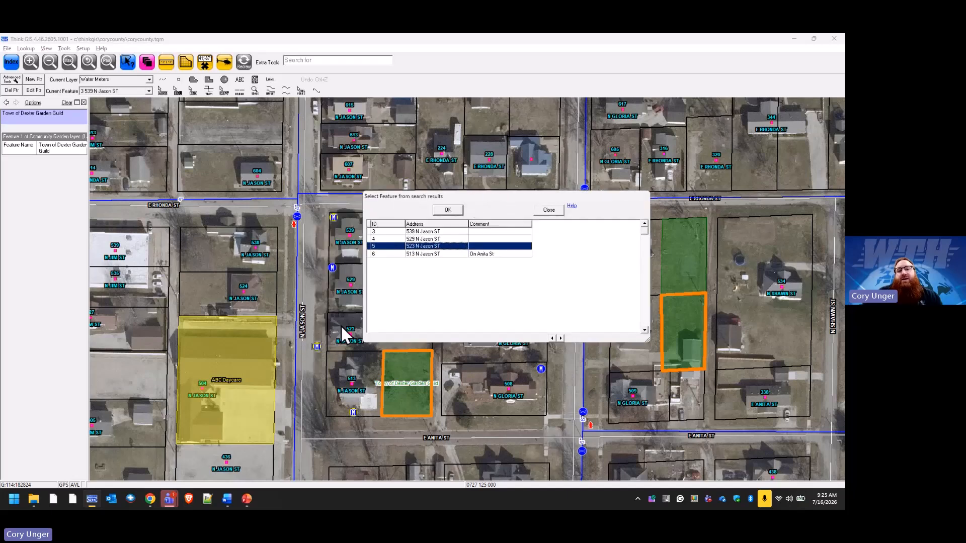
pyautogui.click(435, 238)
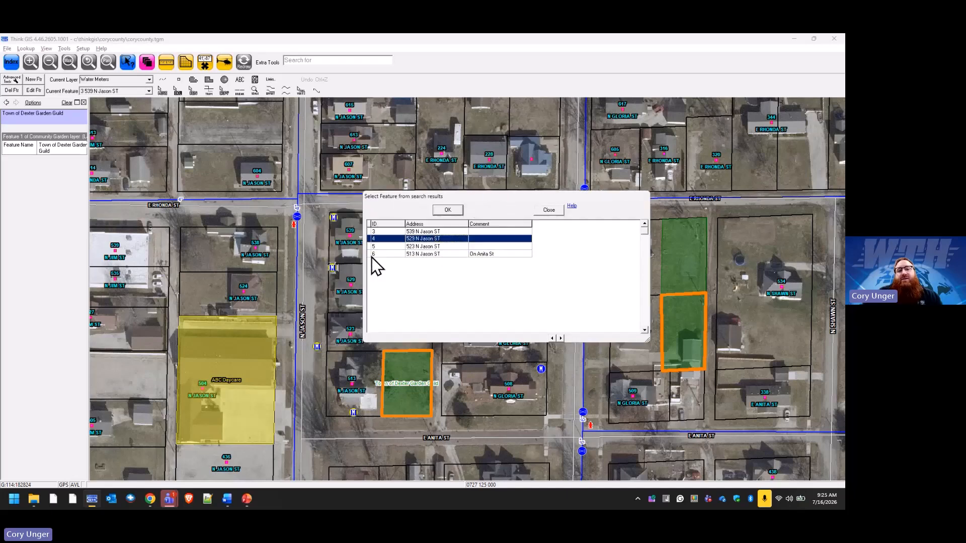
pyautogui.click(436, 233)
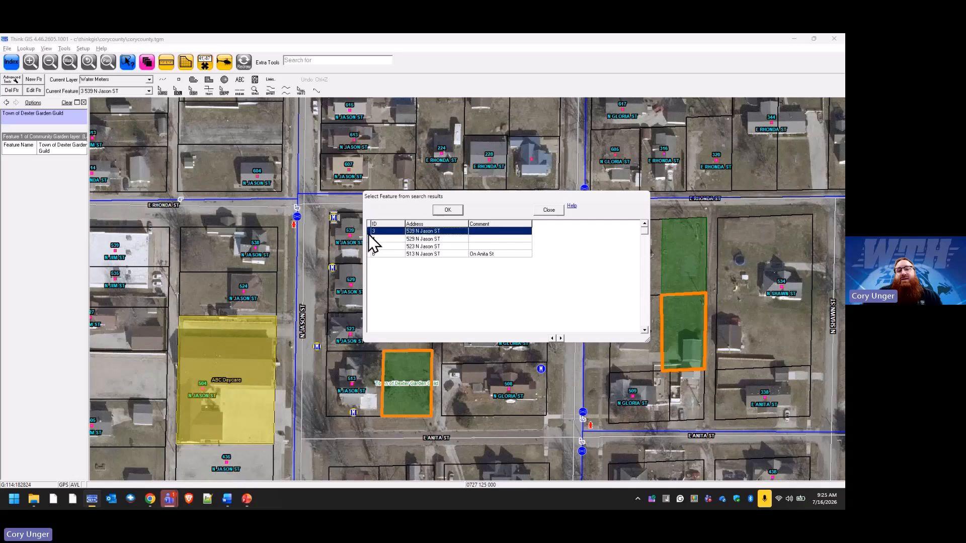
pyautogui.click(549, 210)
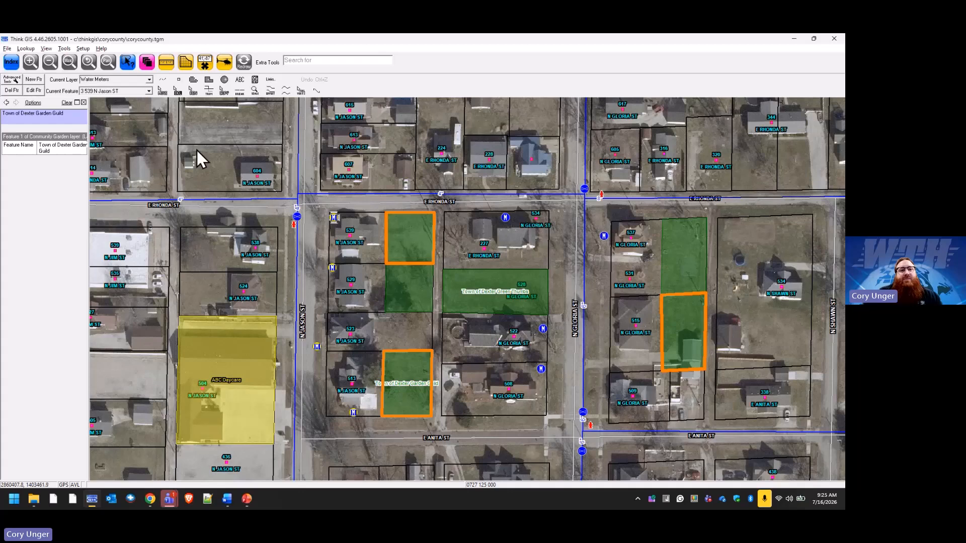
# Delete the symbol of water meter ID 3 just southeast of N JASON ST and E RHONDA ST, and redraw the map.
pyautogui.click(178, 92)
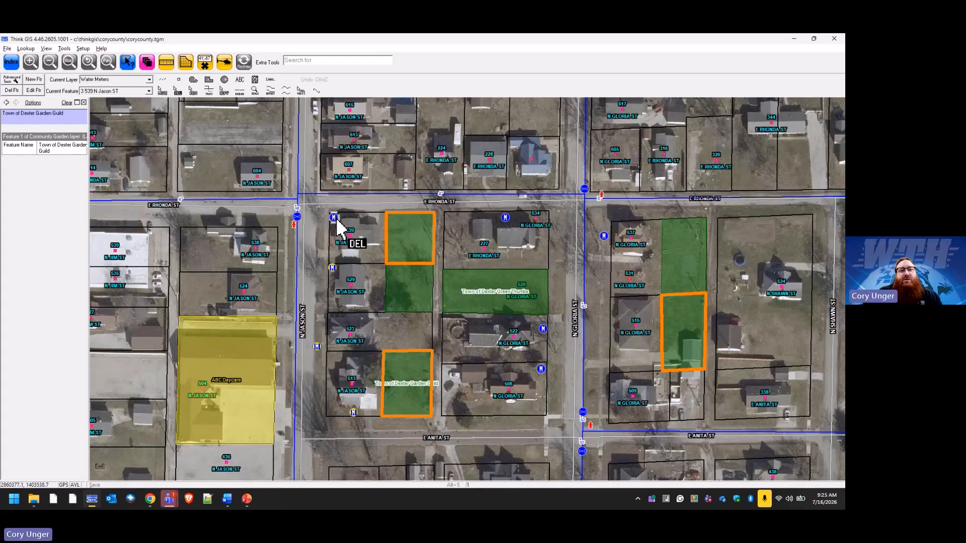
pyautogui.click(335, 218)
pyautogui.click(429, 290)
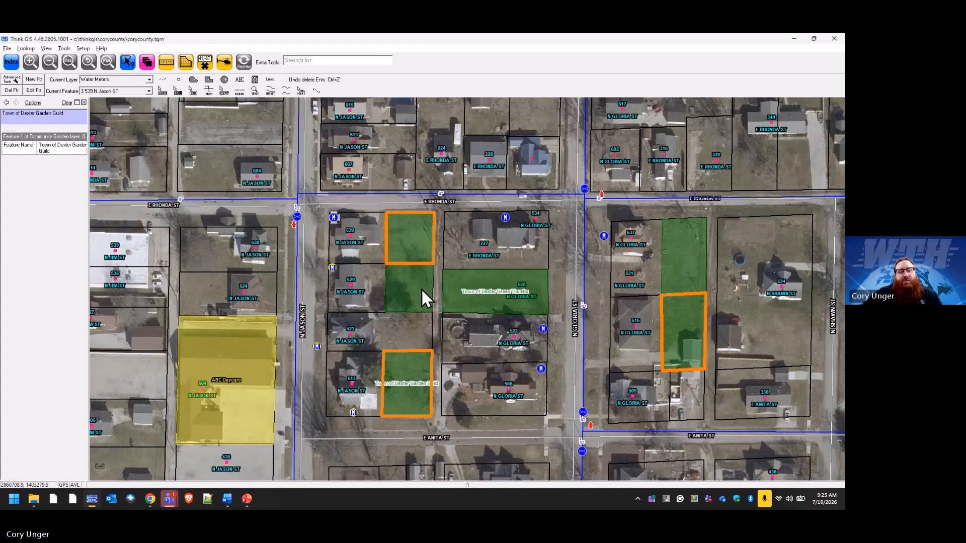
pyautogui.click(241, 61)
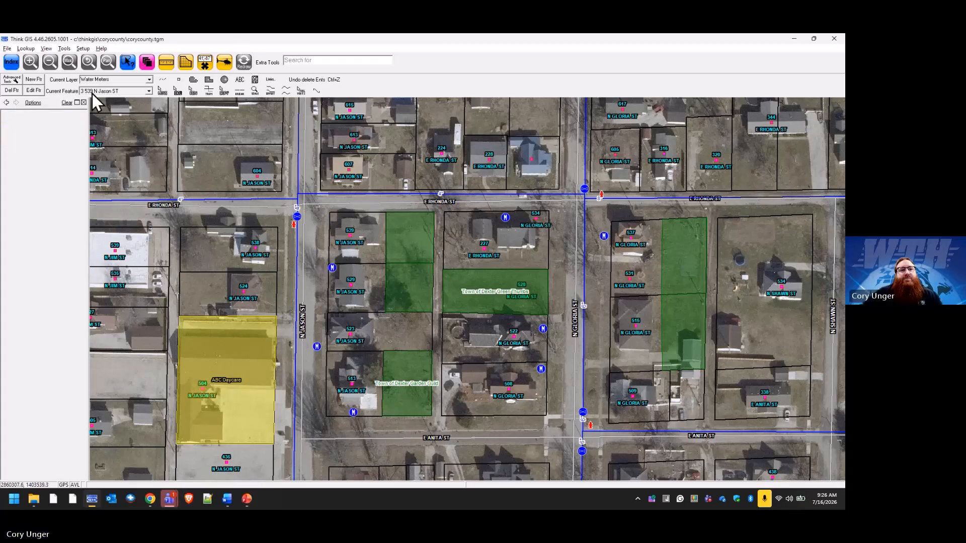
# Check the Water Meters edit lock in the layer settings and save the edits.
pyautogui.click(147, 62)
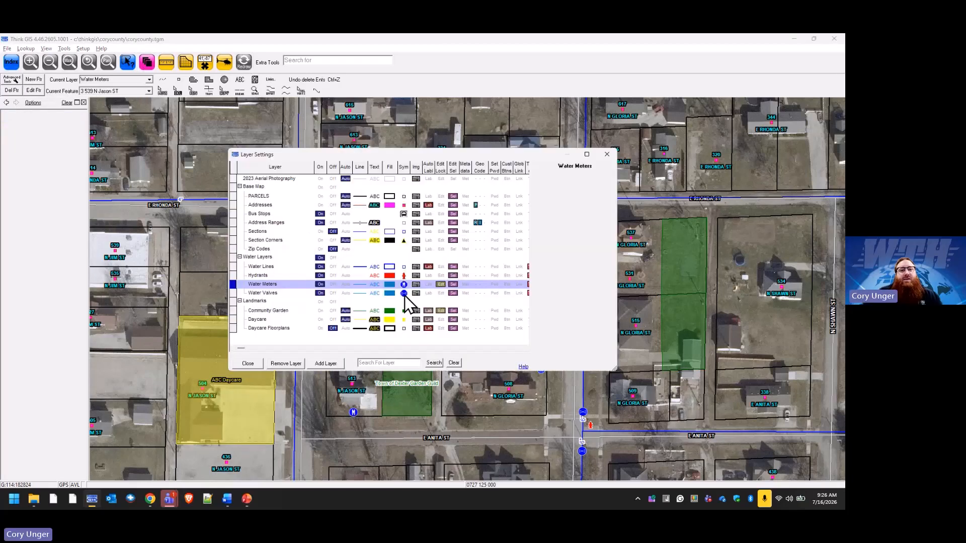
pyautogui.click(249, 365)
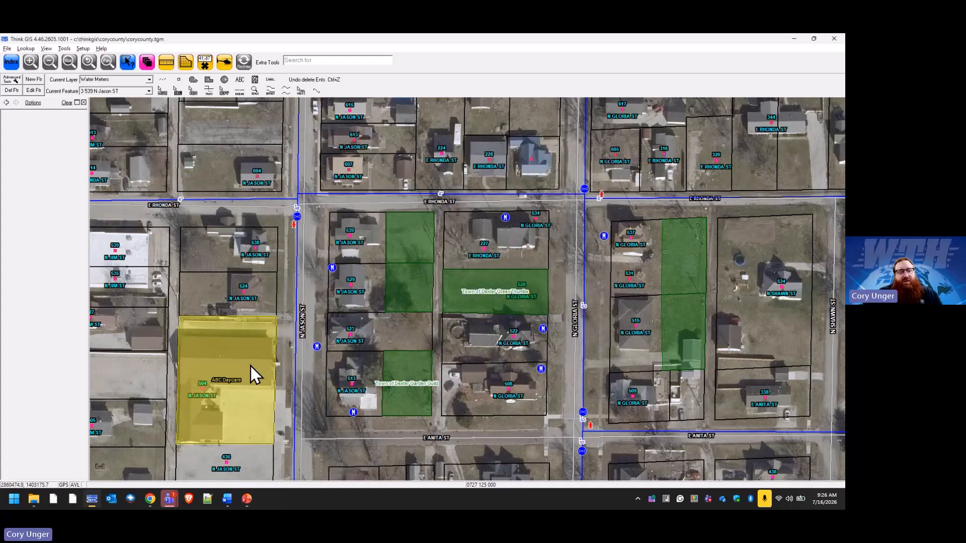
pyautogui.click(7, 49)
pyautogui.click(22, 78)
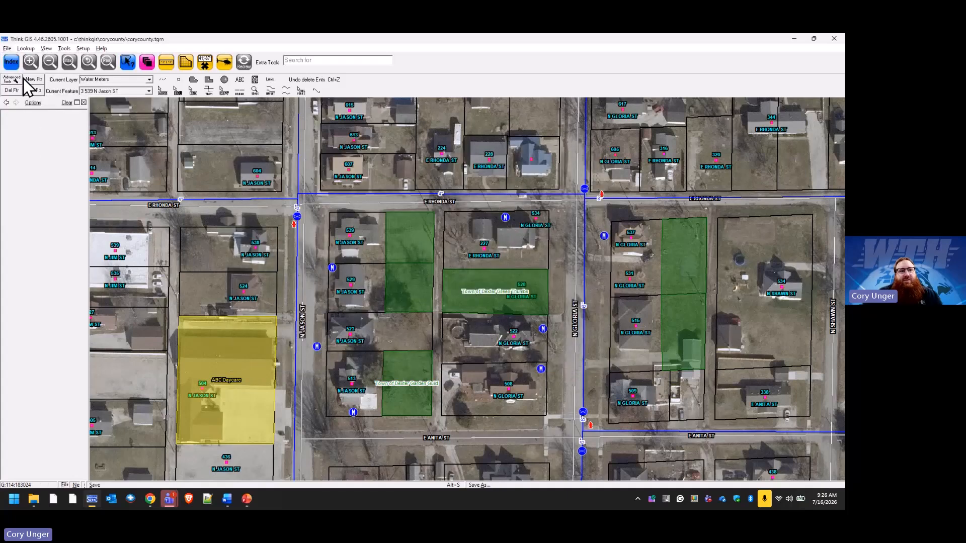
# Release the Water Meters layer's edit lock and lock the layer for editing again.
pyautogui.click(148, 62)
pyautogui.click(441, 287)
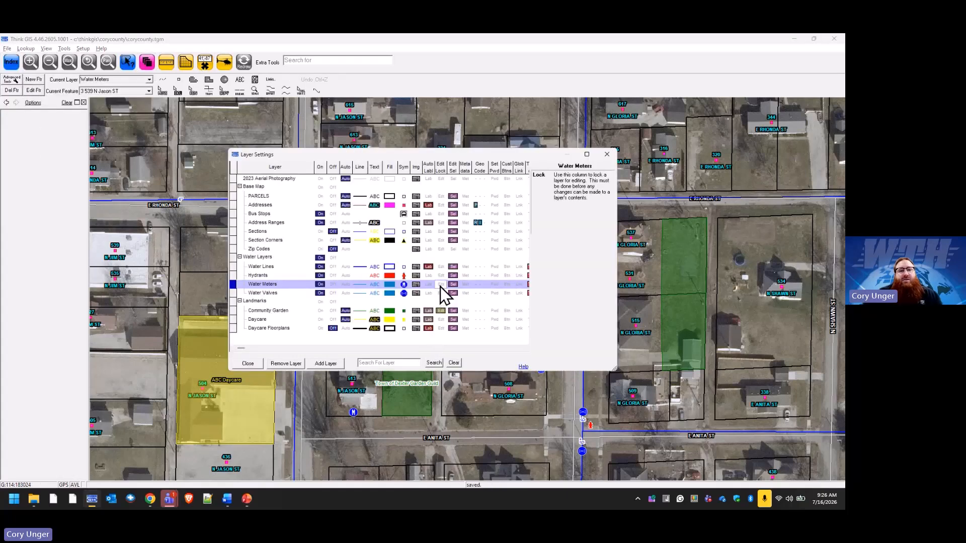
pyautogui.click(440, 286)
pyautogui.click(244, 365)
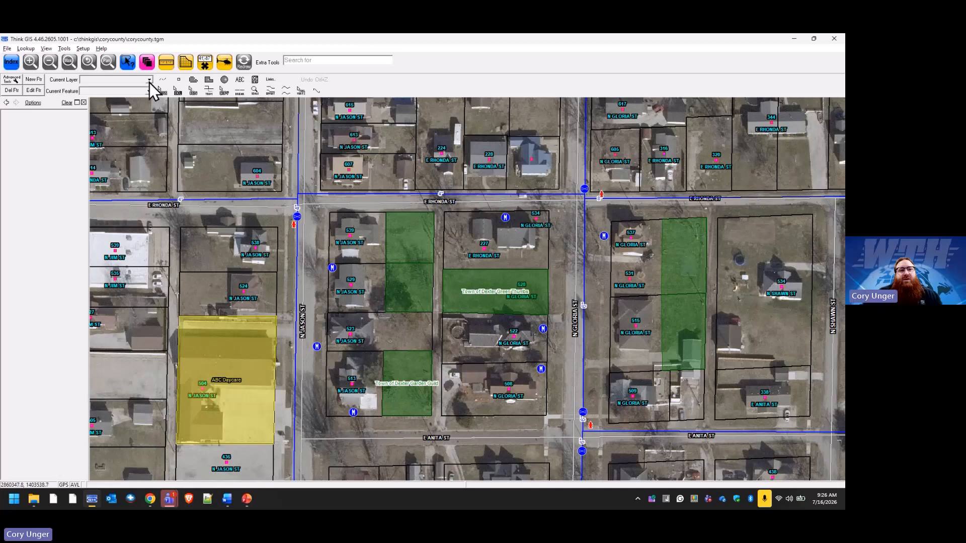
# Set Water Meters as the current layer and review its meter records in the feature selection list and the index.
pyautogui.click(149, 80)
pyautogui.click(143, 87)
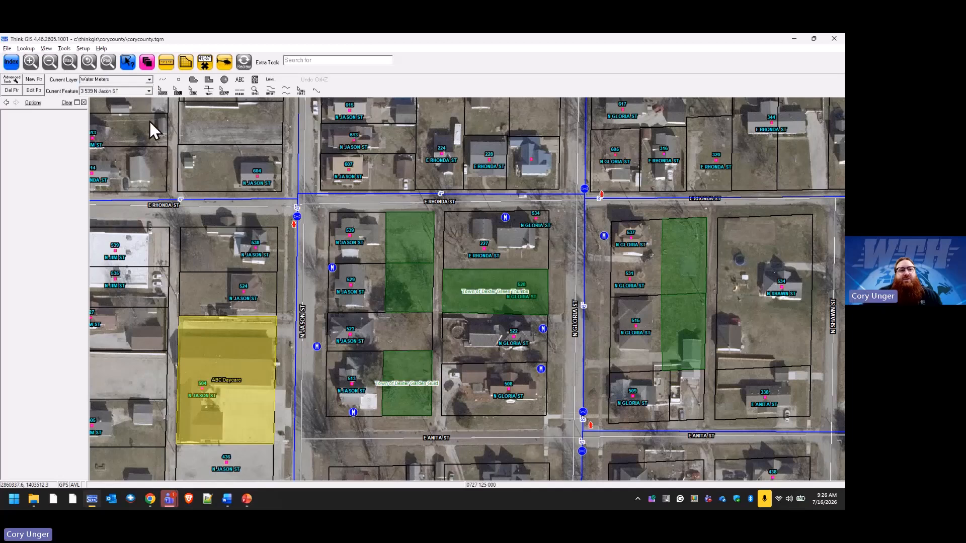
pyautogui.click(147, 91)
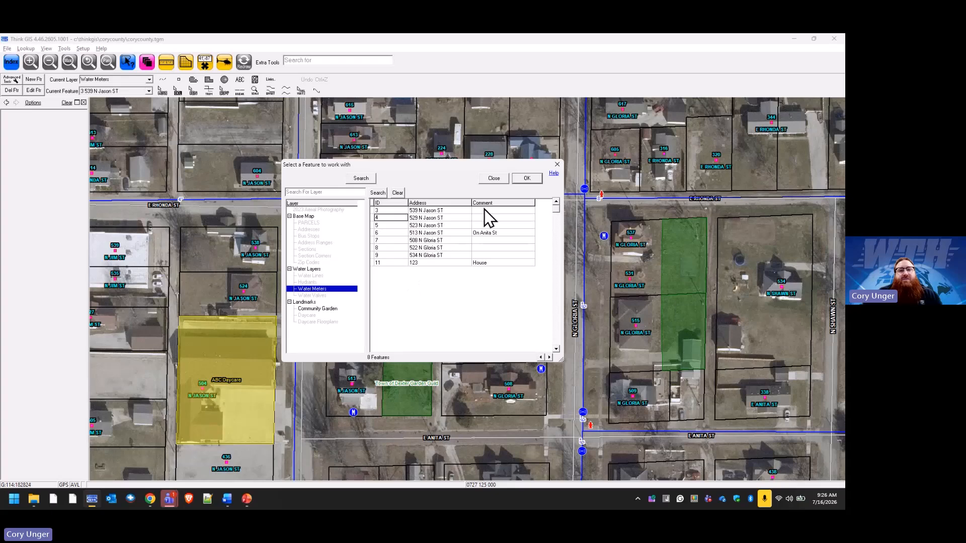
pyautogui.click(500, 180)
pyautogui.click(15, 64)
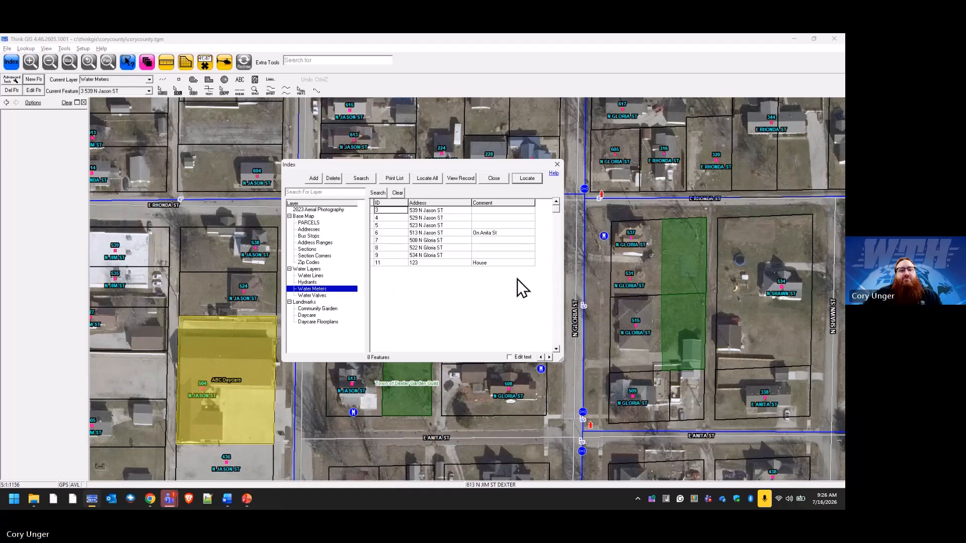
pyautogui.click(494, 179)
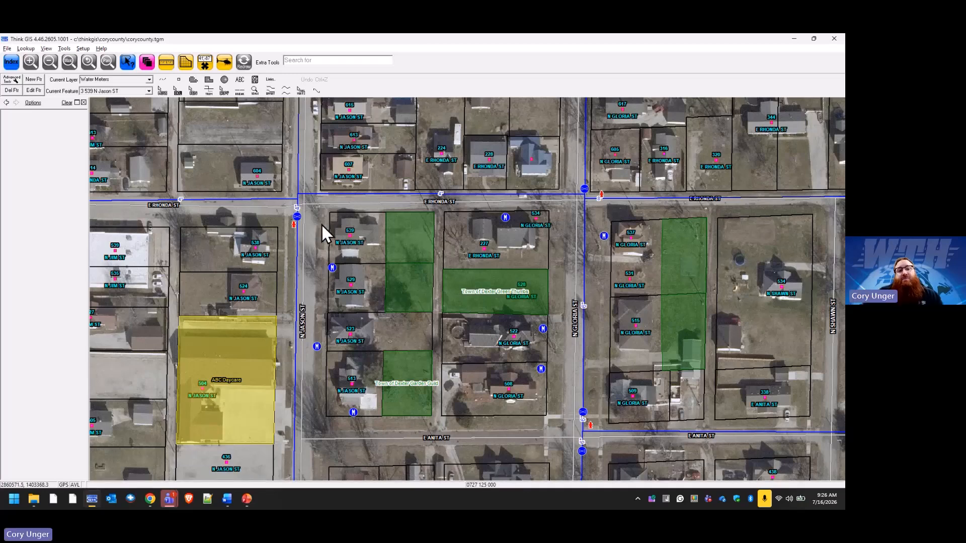
# Choose water meter ID 3 as the current feature through an address search for Jason St.
pyautogui.click(149, 80)
pyautogui.click(149, 80)
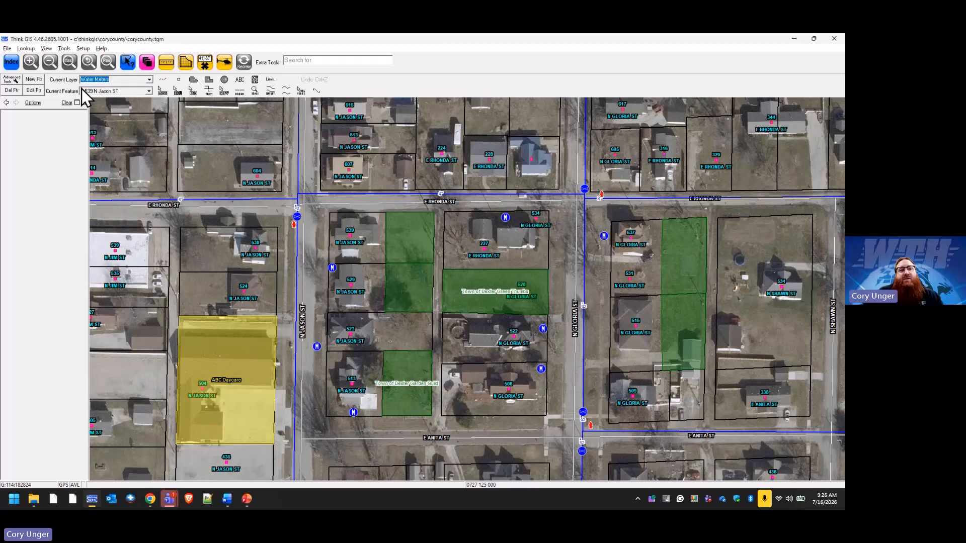
pyautogui.click(150, 92)
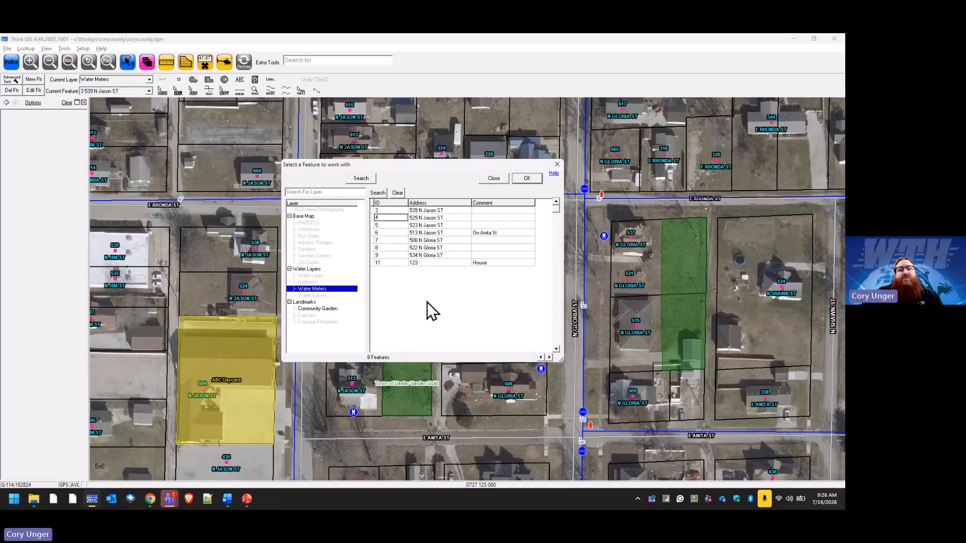
pyautogui.click(377, 193)
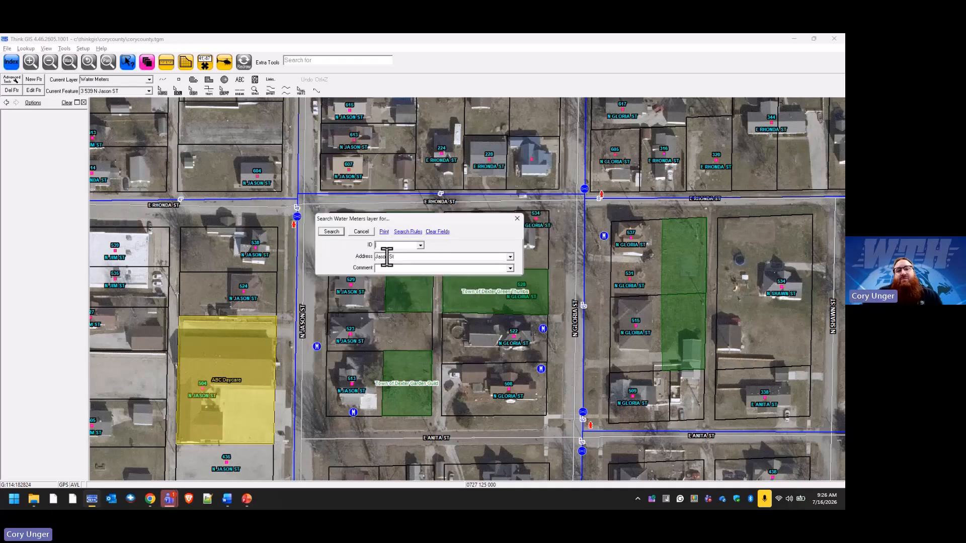
pyautogui.click(333, 232)
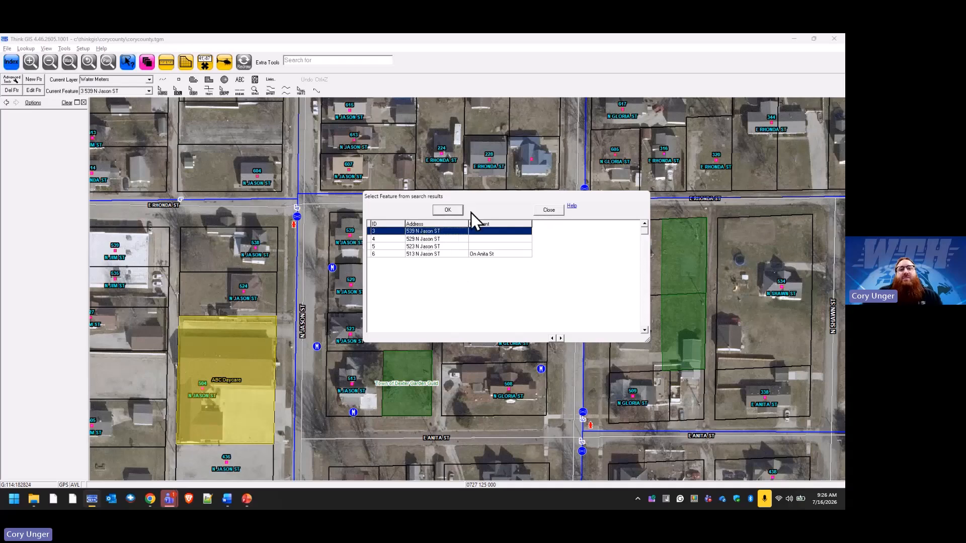
pyautogui.click(452, 213)
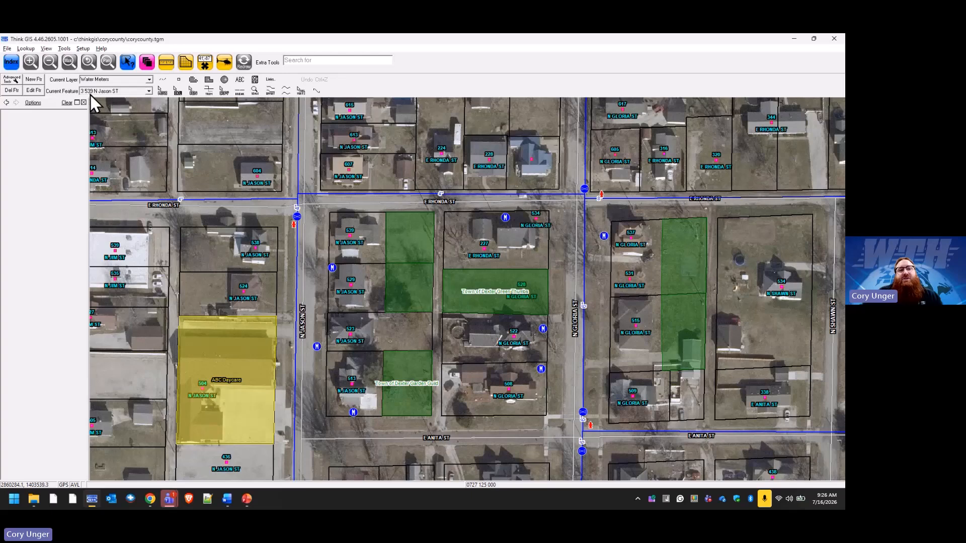
pyautogui.click(179, 80)
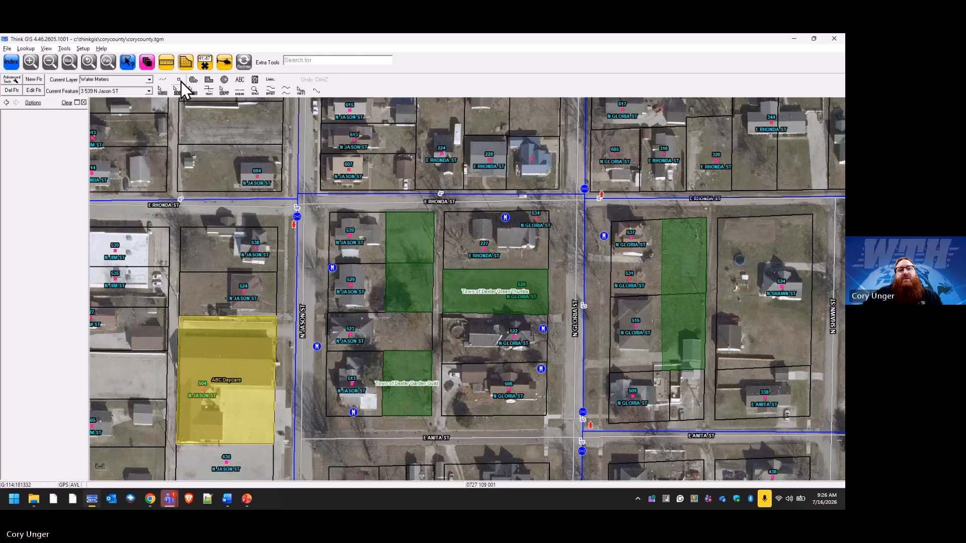
pyautogui.click(332, 219)
pyautogui.rightClick(333, 221)
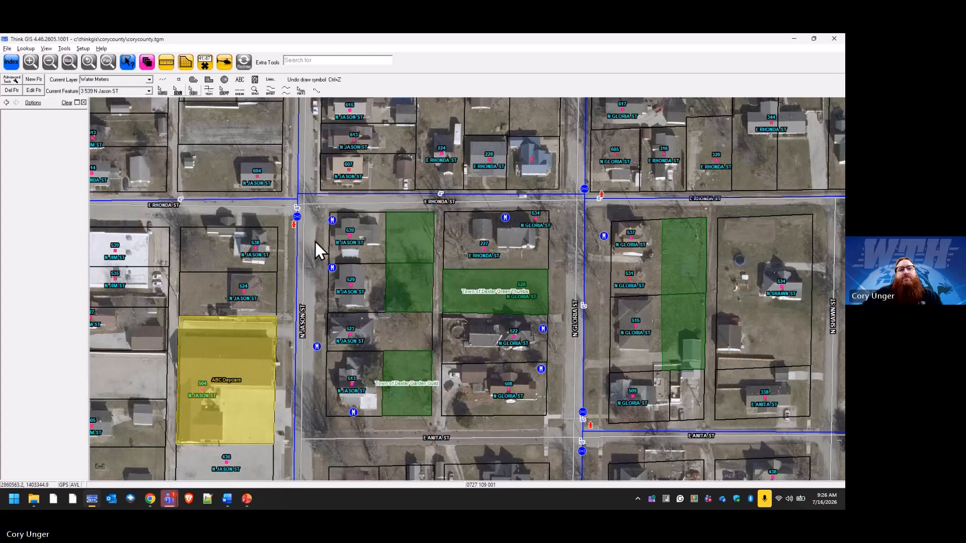
pyautogui.click(315, 240)
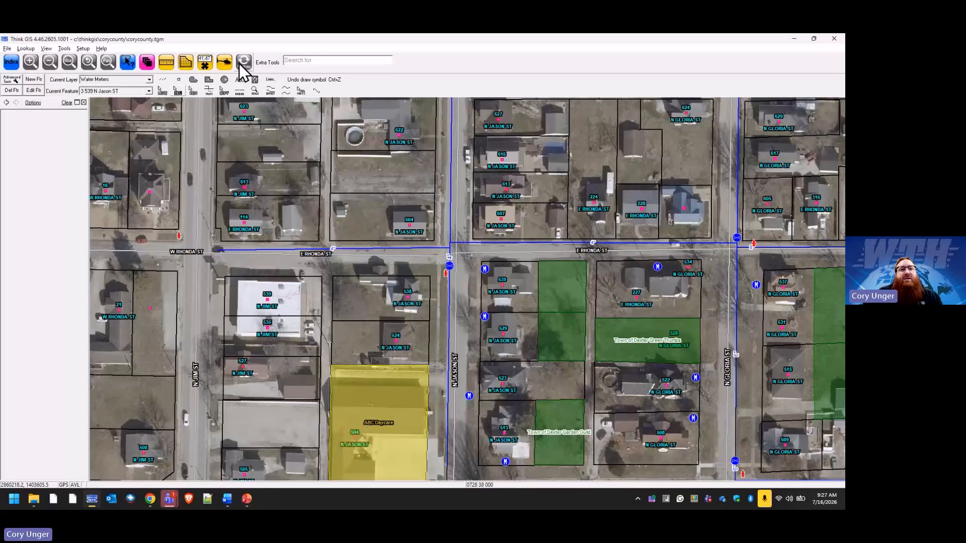
# Select the water line along N Gloria St to inspect its record where it meets the valve, and clear the selection.
pyautogui.click(69, 66)
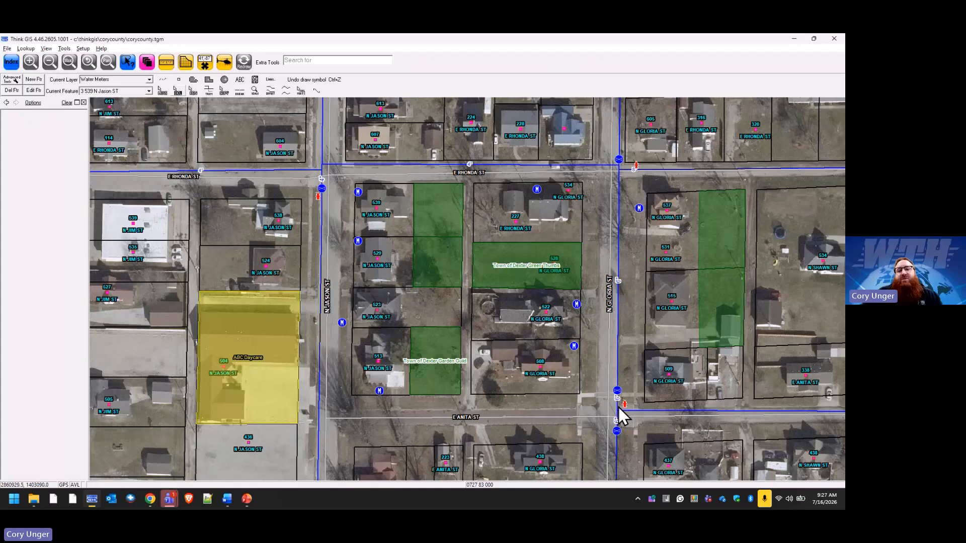
pyautogui.moveTo(618, 378)
pyautogui.mouseDown()
pyautogui.moveTo(603, 391)
pyautogui.moveTo(637, 393)
pyautogui.moveTo(615, 378)
pyautogui.mouseUp()
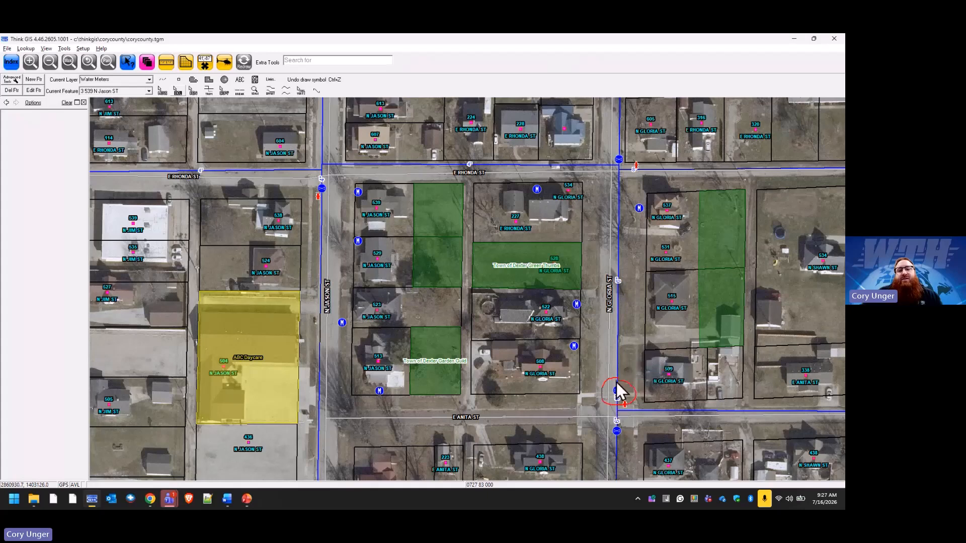
pyautogui.click(620, 315)
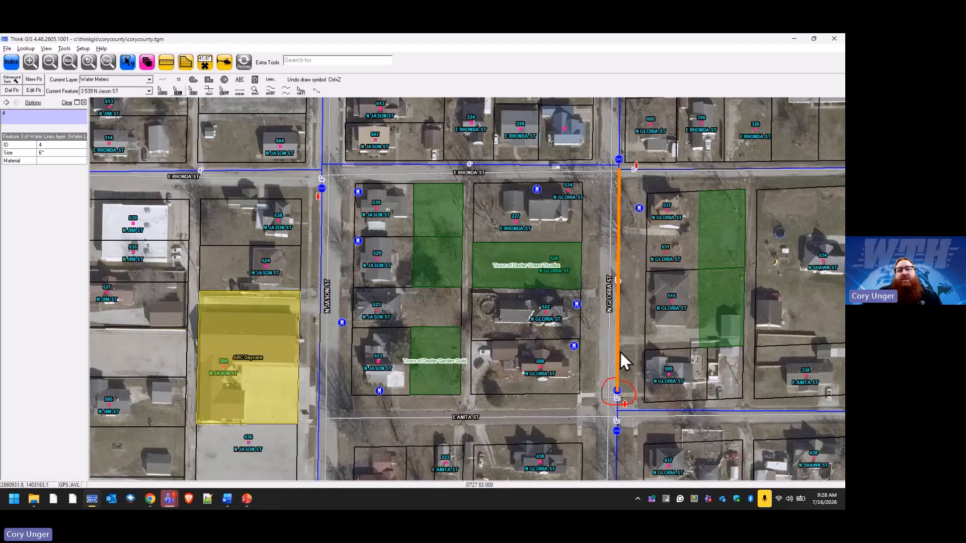
pyautogui.click(618, 402)
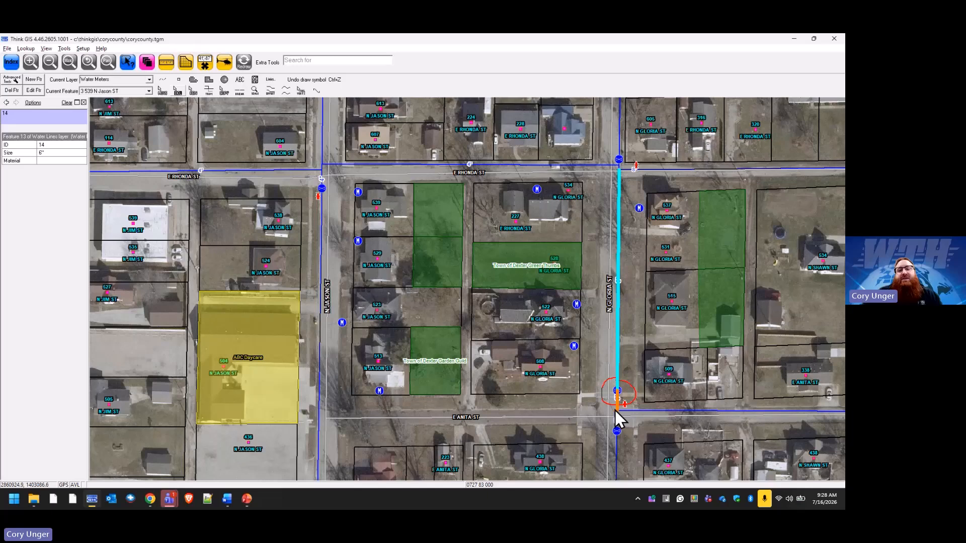
pyautogui.click(244, 61)
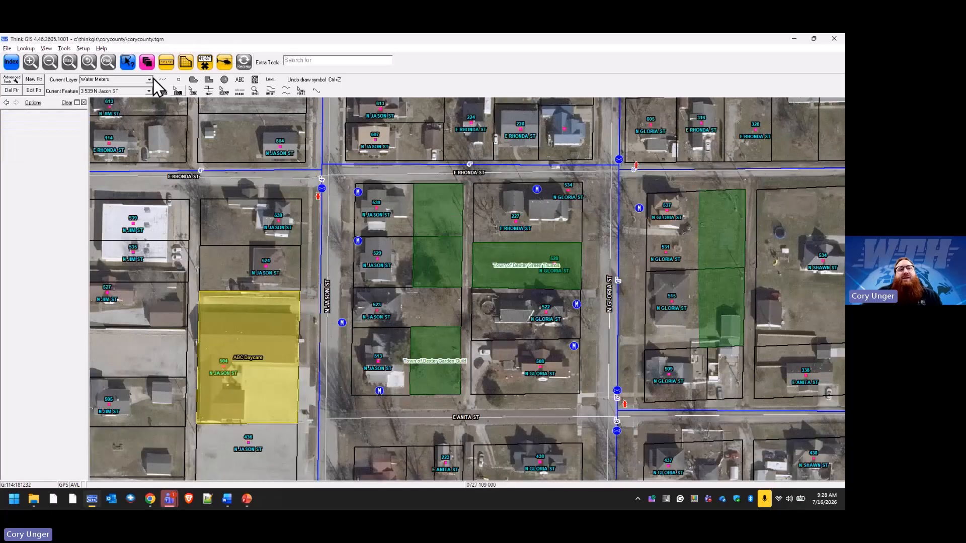
# Widen the layer settings to show the topology column and lock Water Lines for editing to access its topology rules.
pyautogui.click(148, 66)
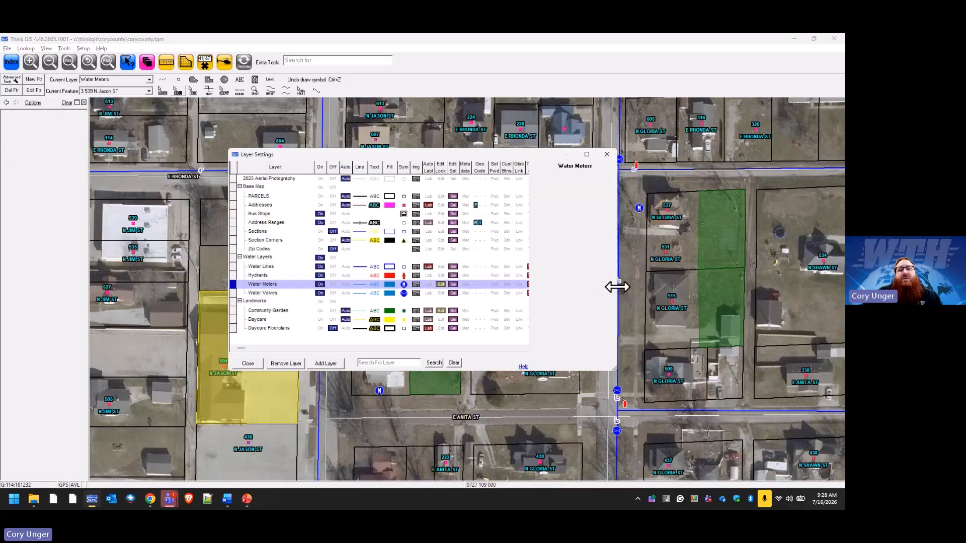
pyautogui.moveTo(617, 287); pyautogui.dragTo(732, 288)
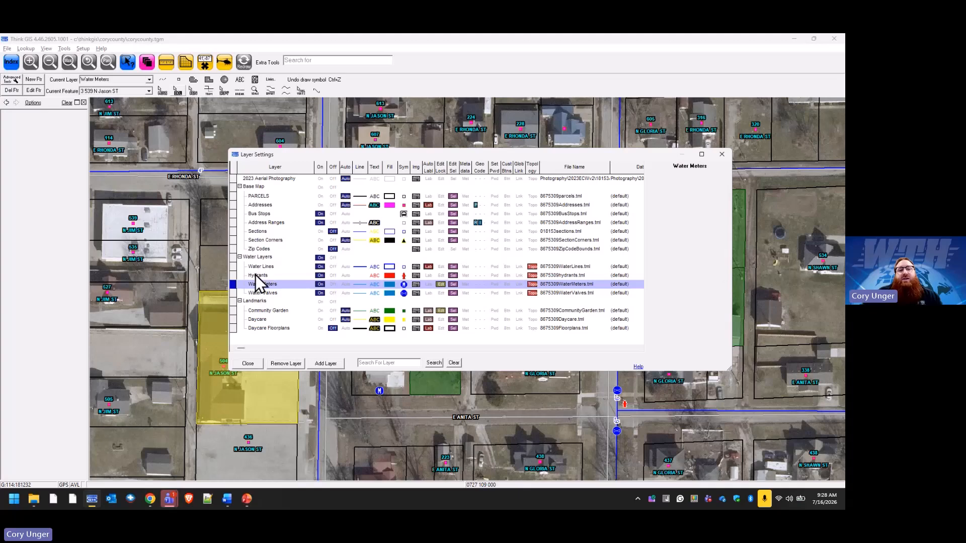
pyautogui.click(533, 267)
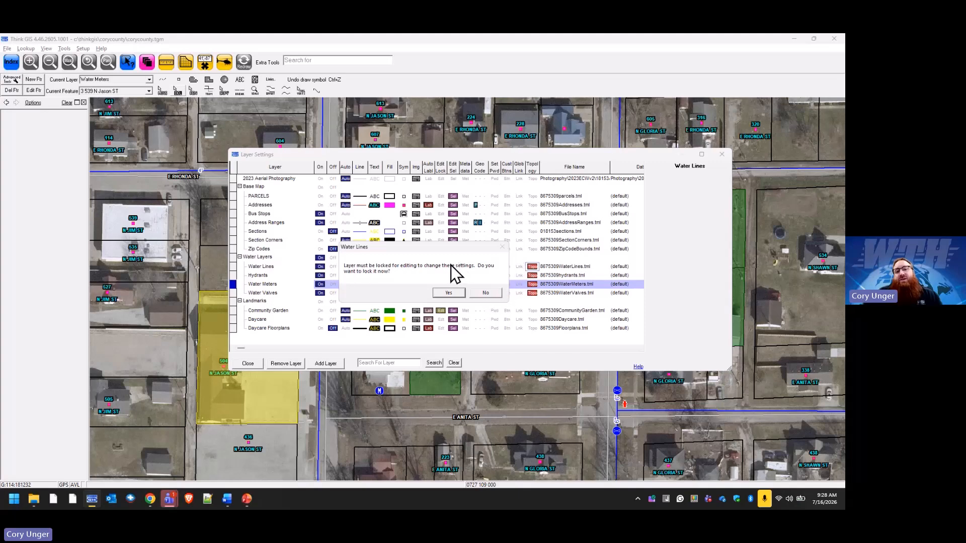
pyautogui.click(449, 293)
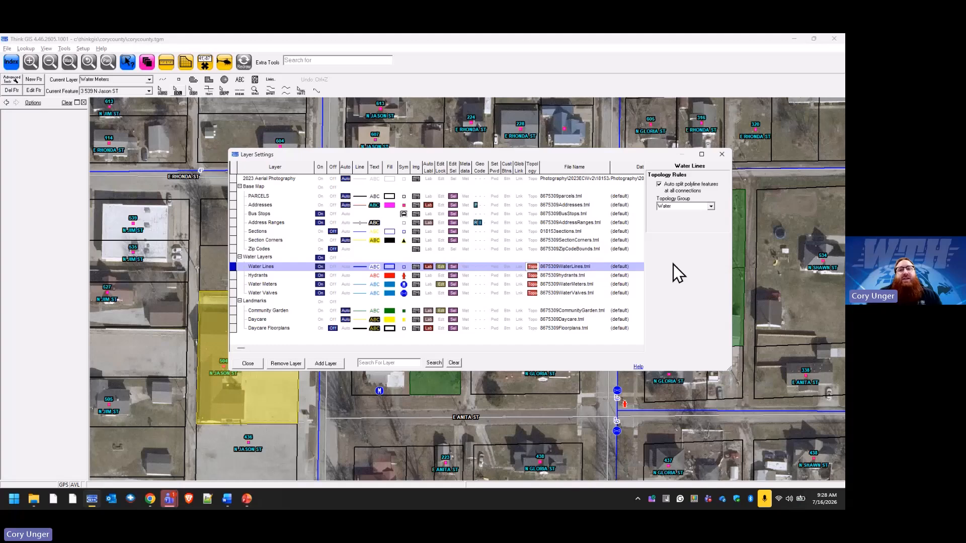
# Review the available topology groups for Water Lines and choose Water.
pyautogui.click(713, 207)
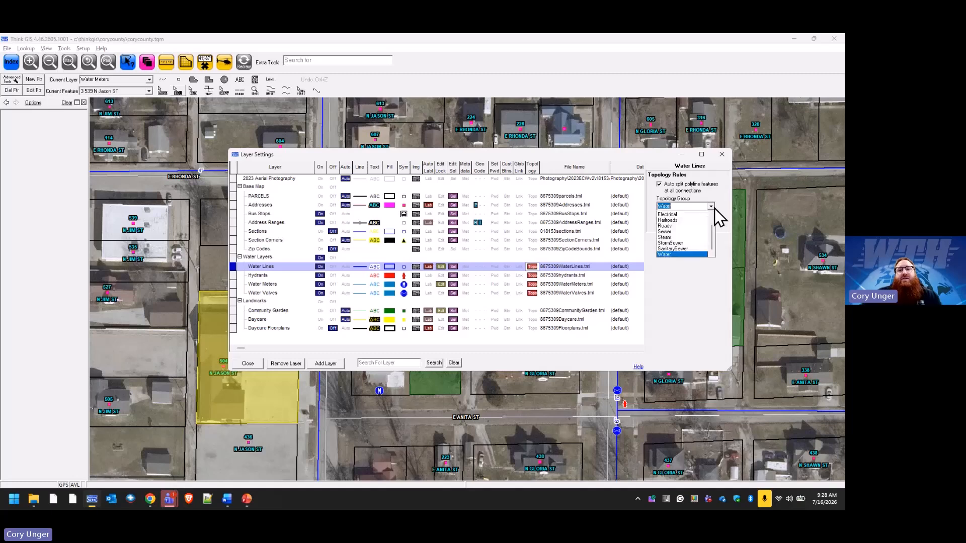
pyautogui.moveTo(713, 234); pyautogui.dragTo(714, 221)
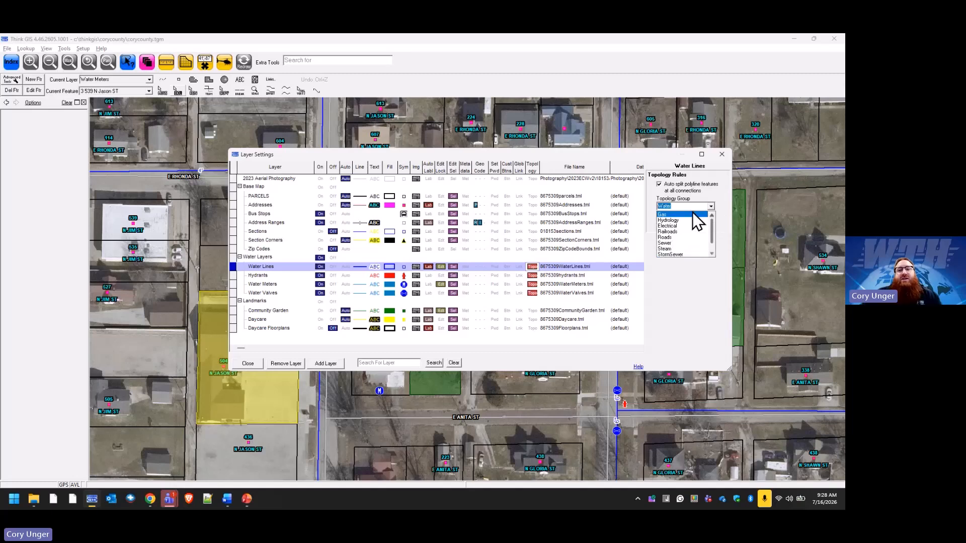
pyautogui.moveTo(713, 224); pyautogui.dragTo(713, 230)
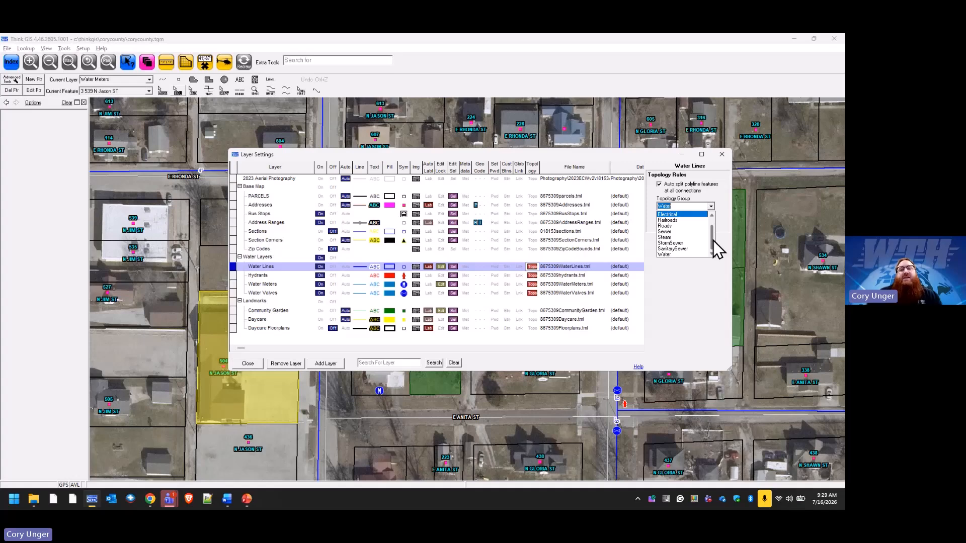
pyautogui.click(674, 254)
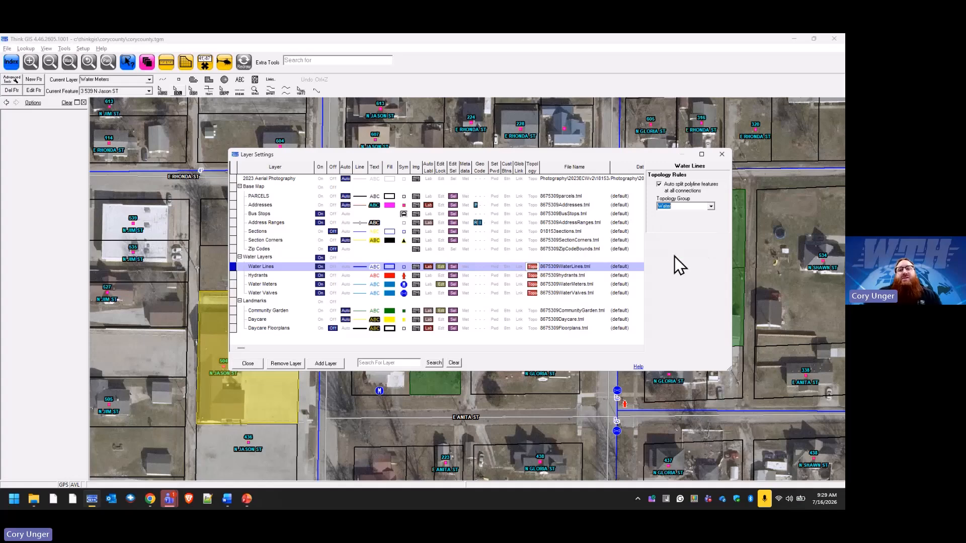
# Lock Hydrants and Water Valves for editing and review the topology rules of Hydrants, Water Meters and Water Valves.
pyautogui.click(441, 275)
pyautogui.click(441, 293)
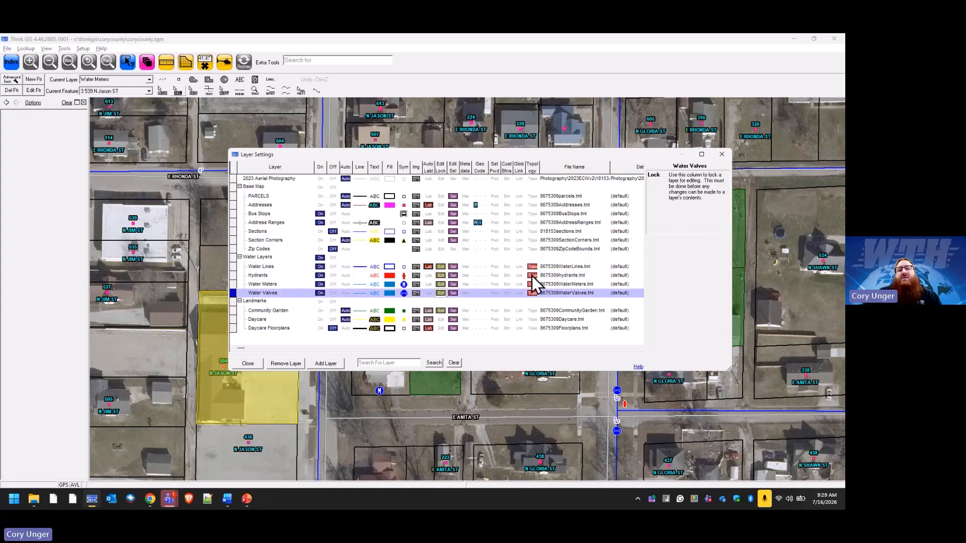
pyautogui.click(532, 277)
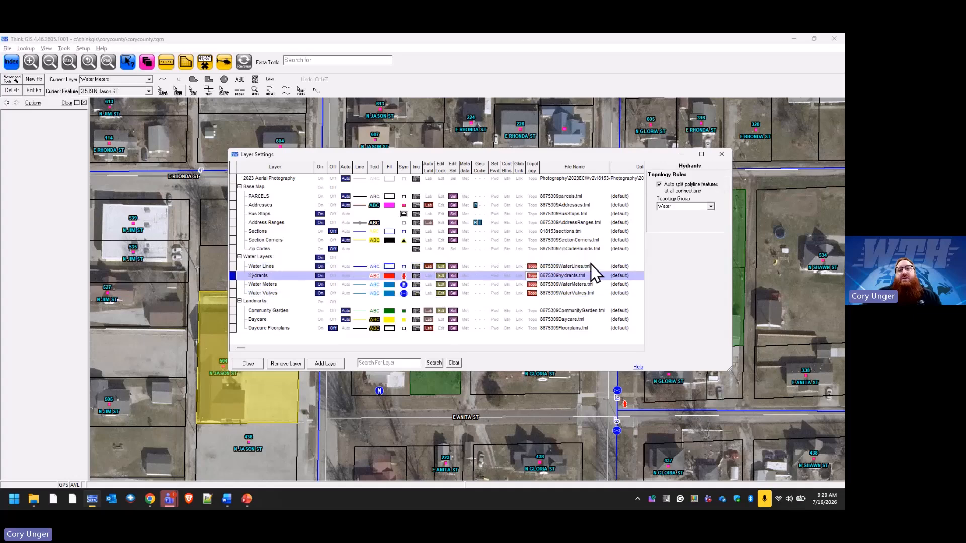
pyautogui.click(533, 287)
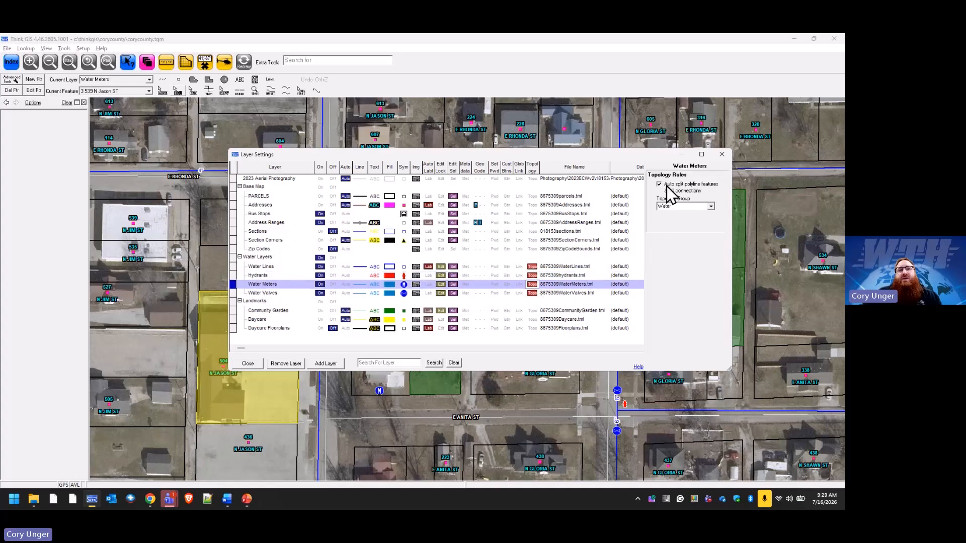
pyautogui.click(535, 295)
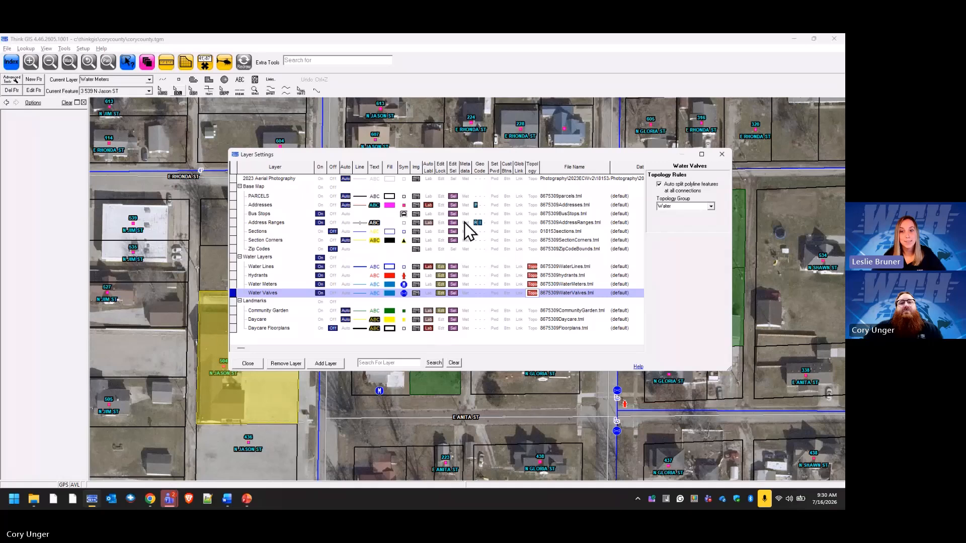
# Make the 2023 Aerial Photography layer selectable in the layer settings and dismiss the leftover Water Meters search results.
pyautogui.click(455, 179)
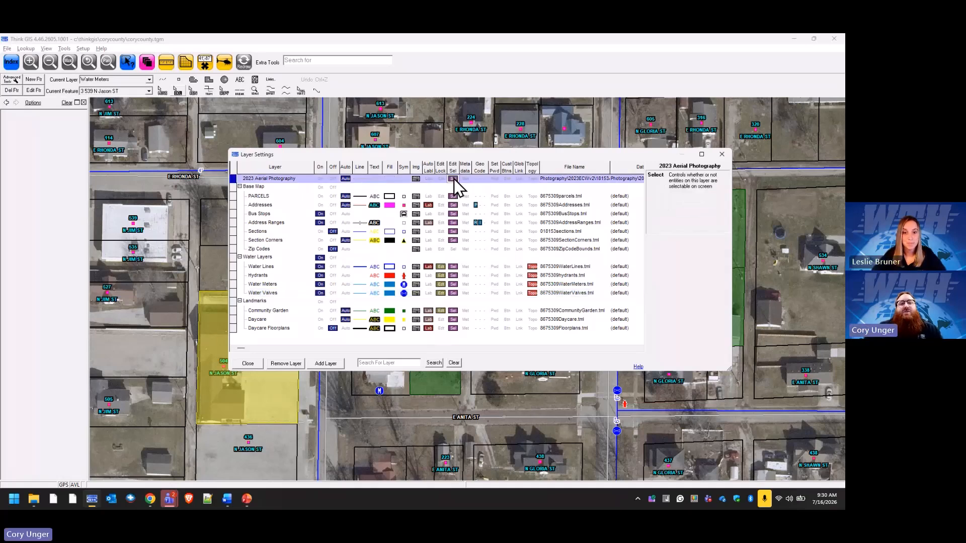
pyautogui.click(249, 363)
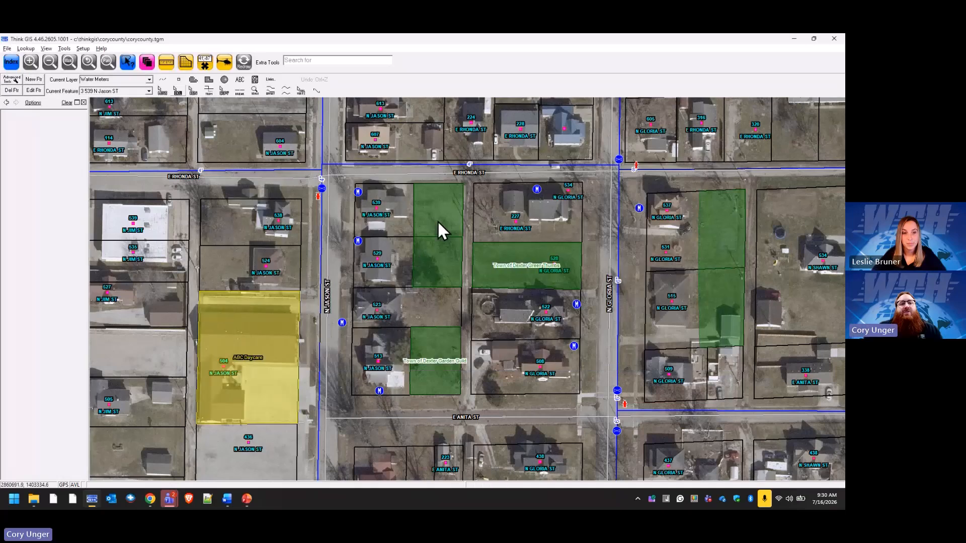
pyautogui.click(11, 63)
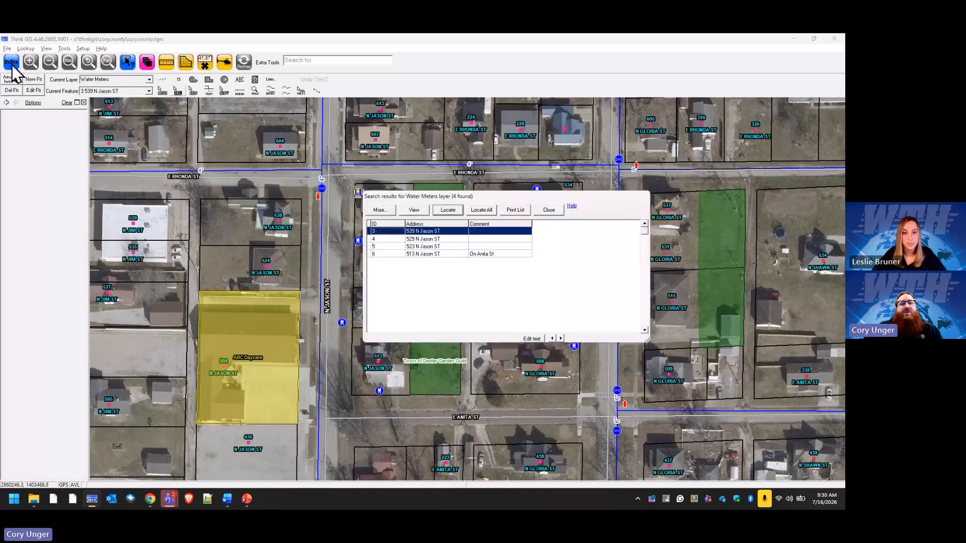
pyautogui.click(548, 213)
pyautogui.click(502, 183)
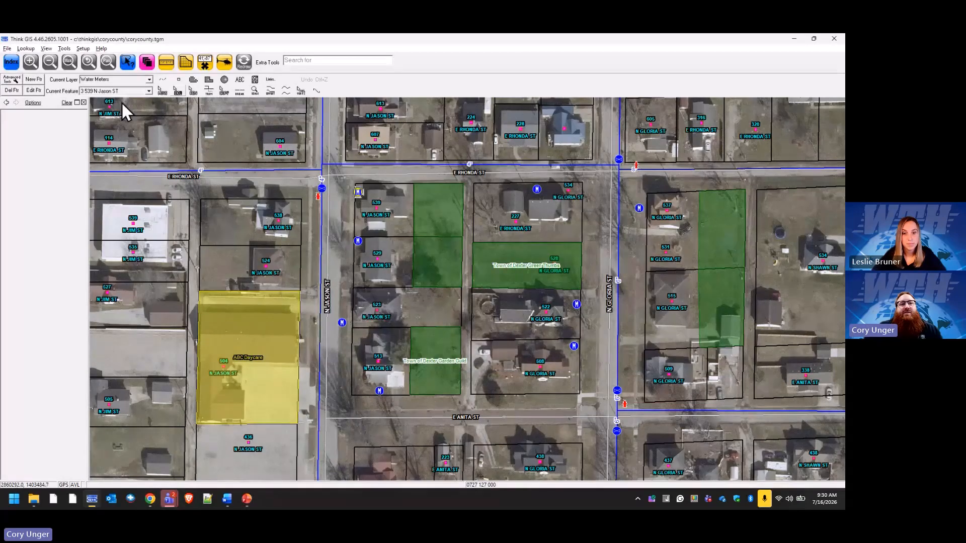
# Locate aerial tile in2023_27871405_06.ecw from the index, clear the selection and select the same tile directly on the map.
pyautogui.click(13, 64)
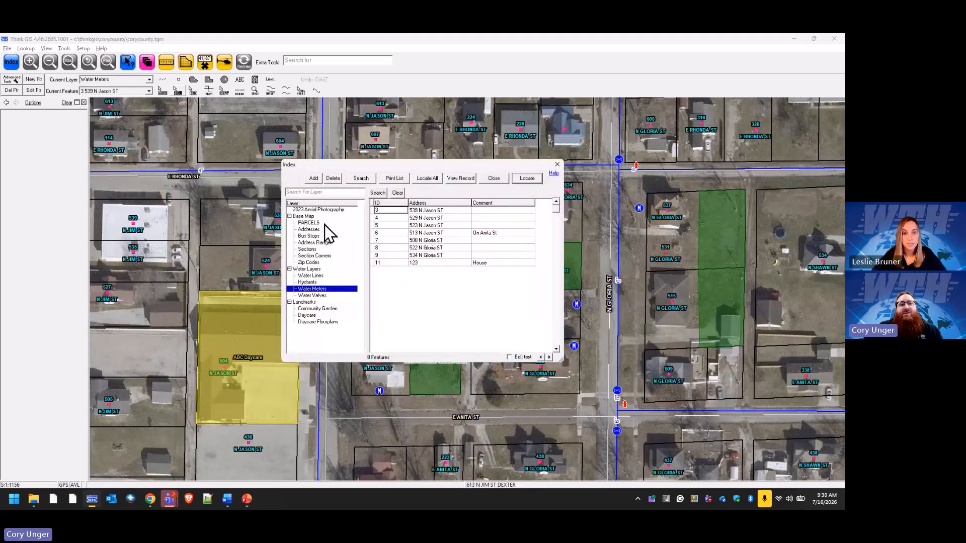
pyautogui.click(320, 210)
pyautogui.click(430, 210)
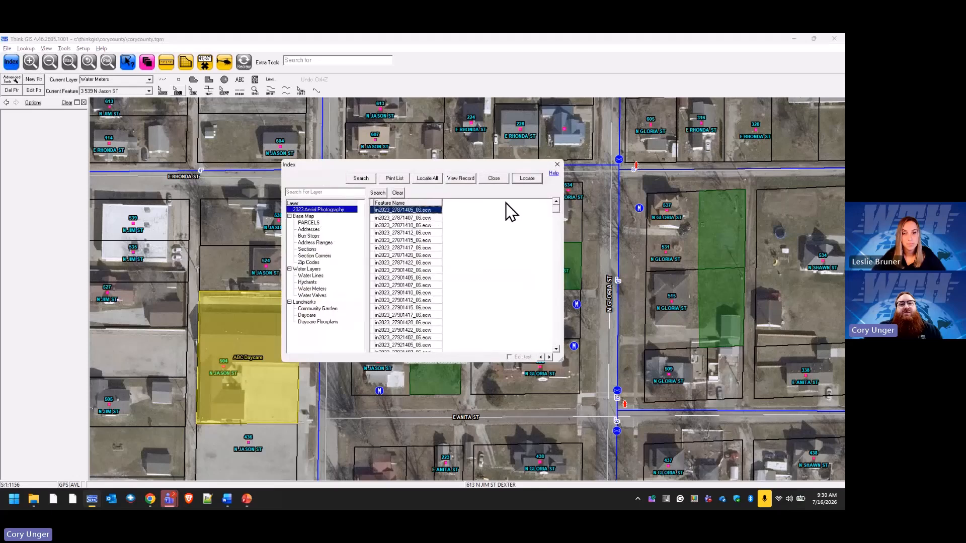
pyautogui.click(527, 179)
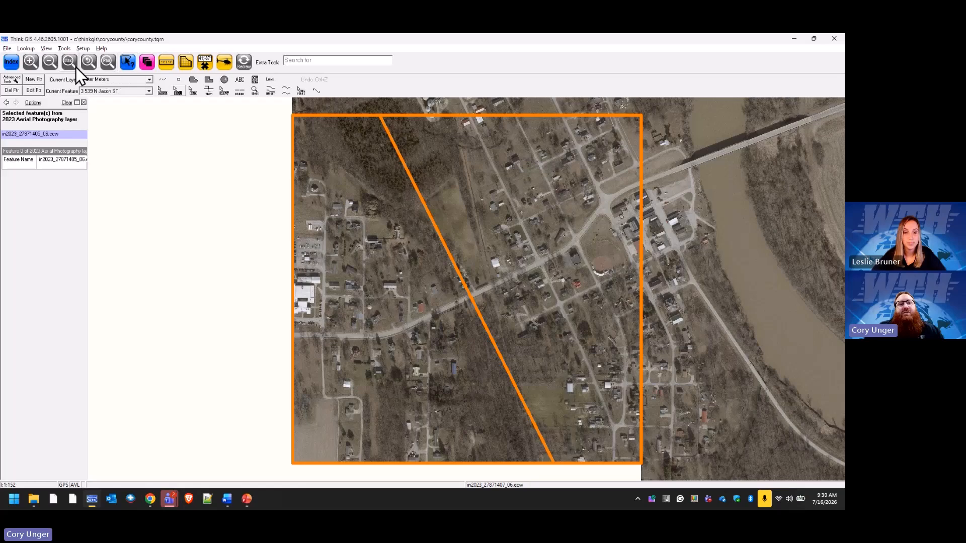
pyautogui.click(242, 63)
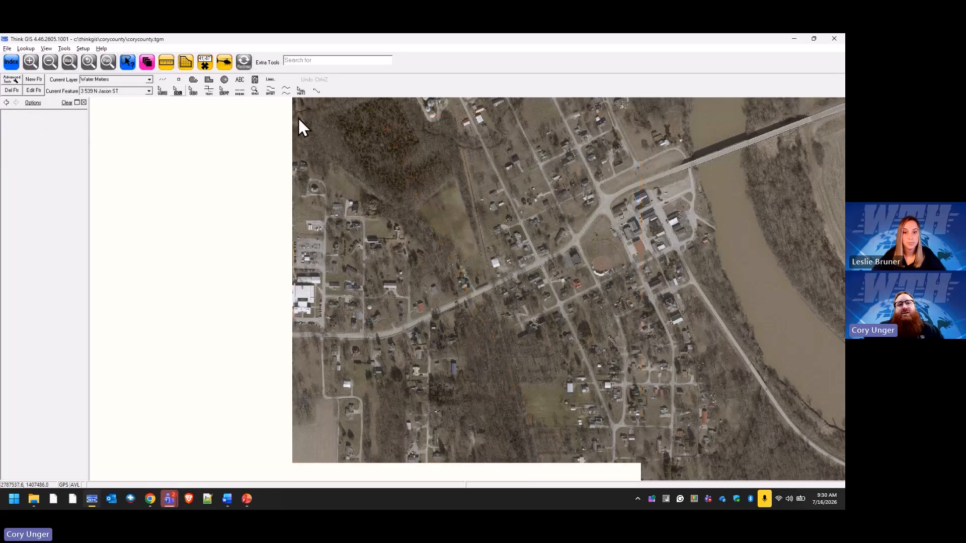
pyautogui.click(304, 130)
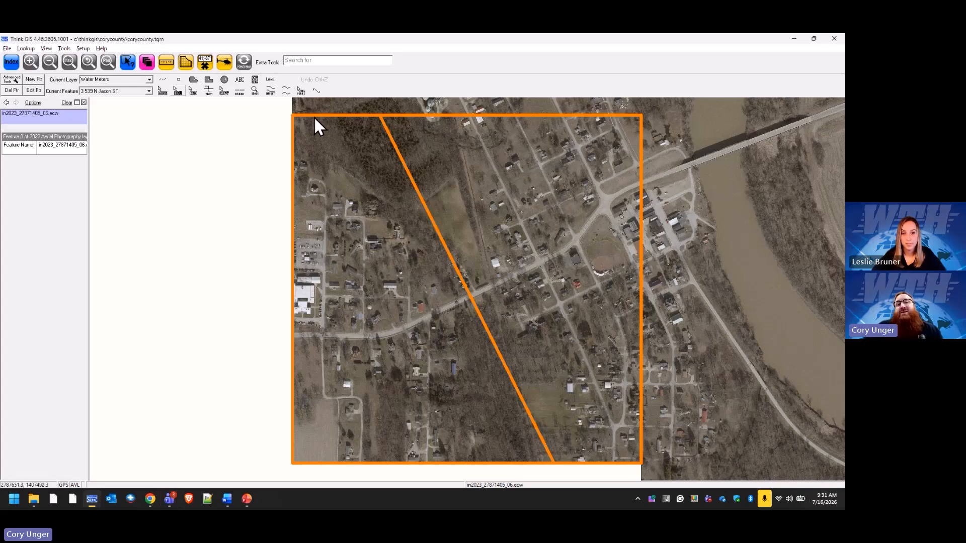
# Turn off selectability for the 2023 Aerial Photography layer and clear the selected tile.
pyautogui.click(147, 62)
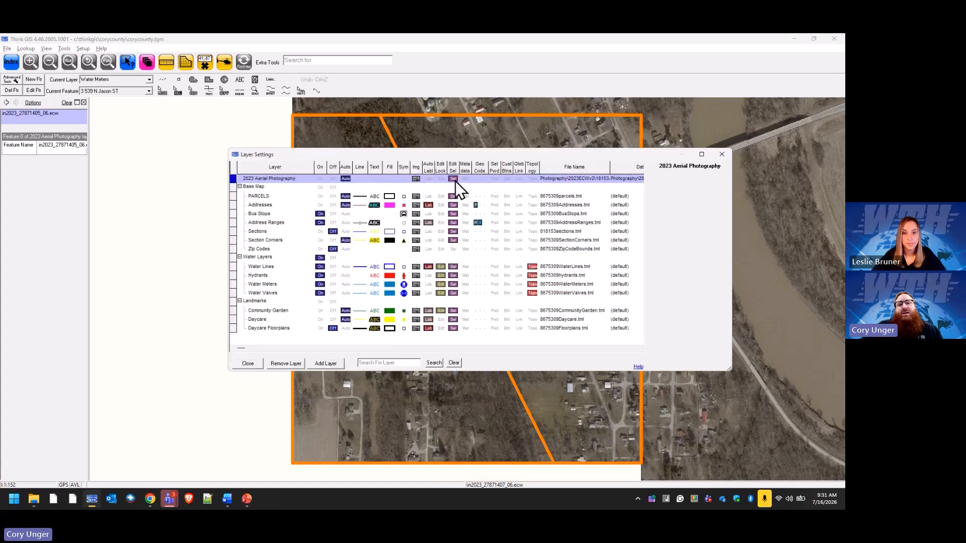
pyautogui.click(454, 179)
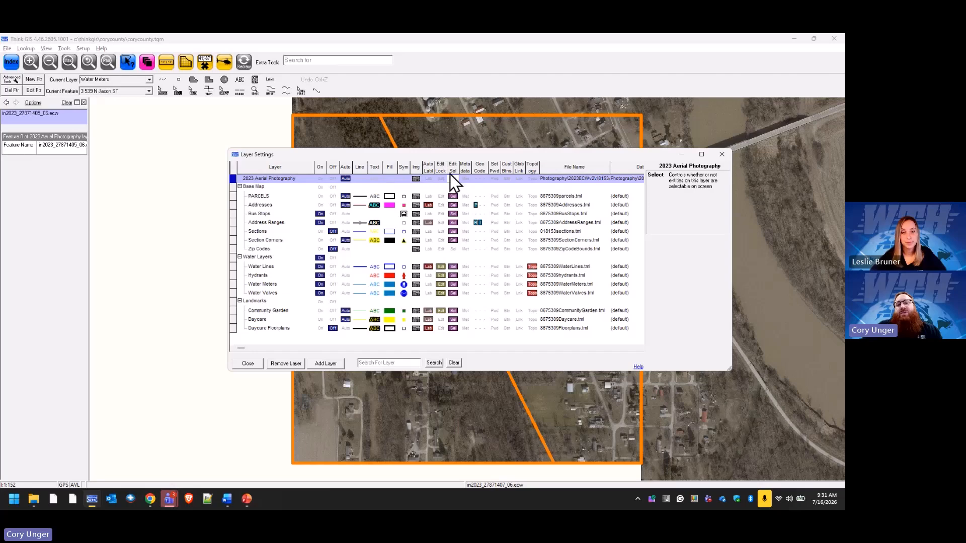
pyautogui.click(249, 363)
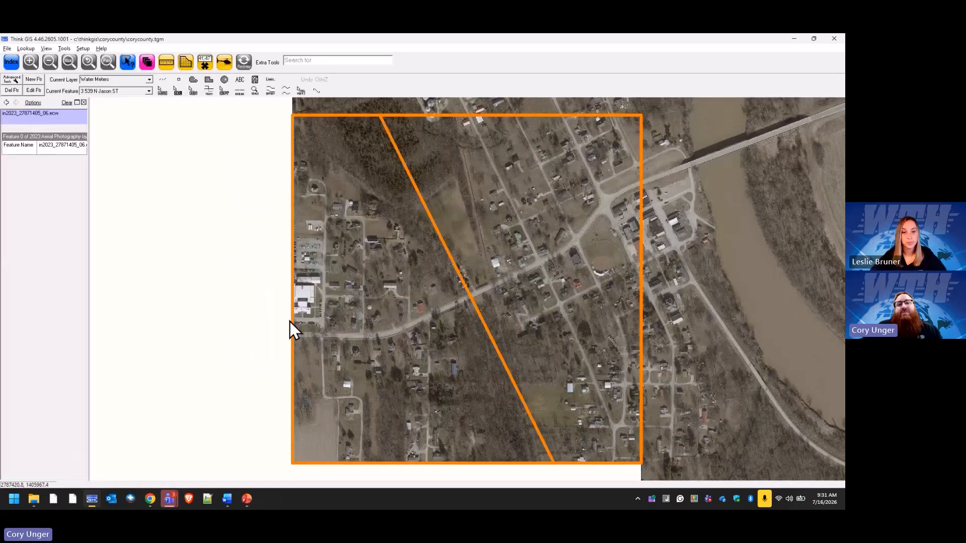
pyautogui.press('Escape')
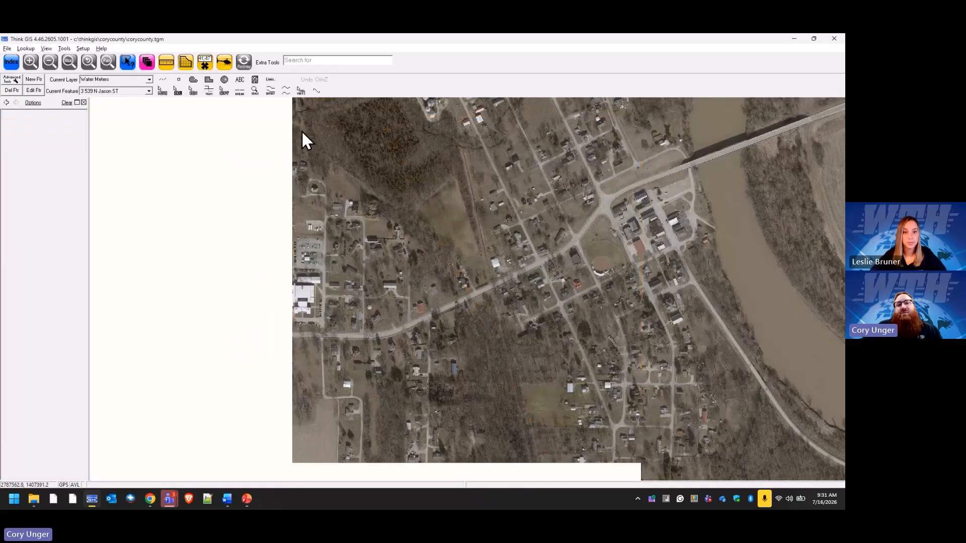
# Inspect the aerial imagery up close, return to the N Jason St neighborhood and reopen the layer settings.
pyautogui.scroll(5, 665, 145)
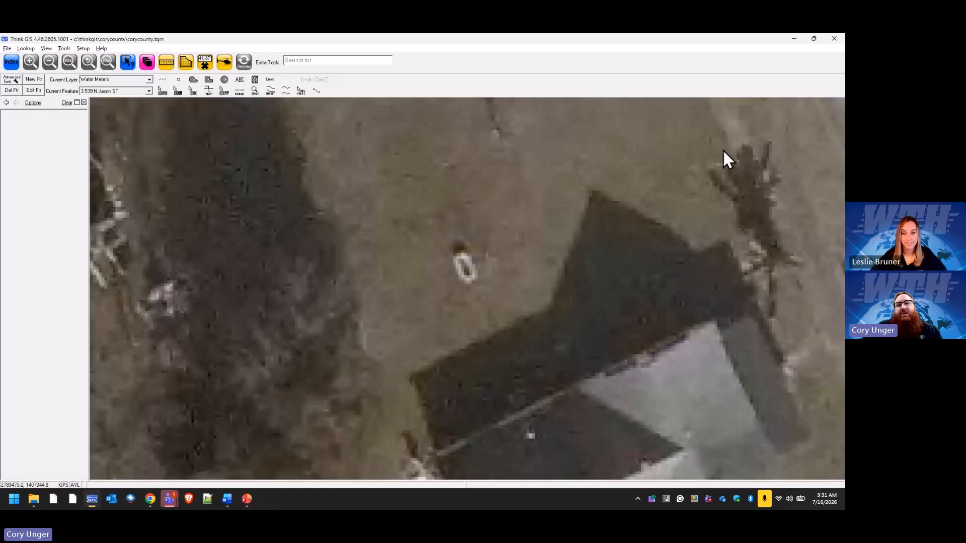
pyautogui.click(97, 62)
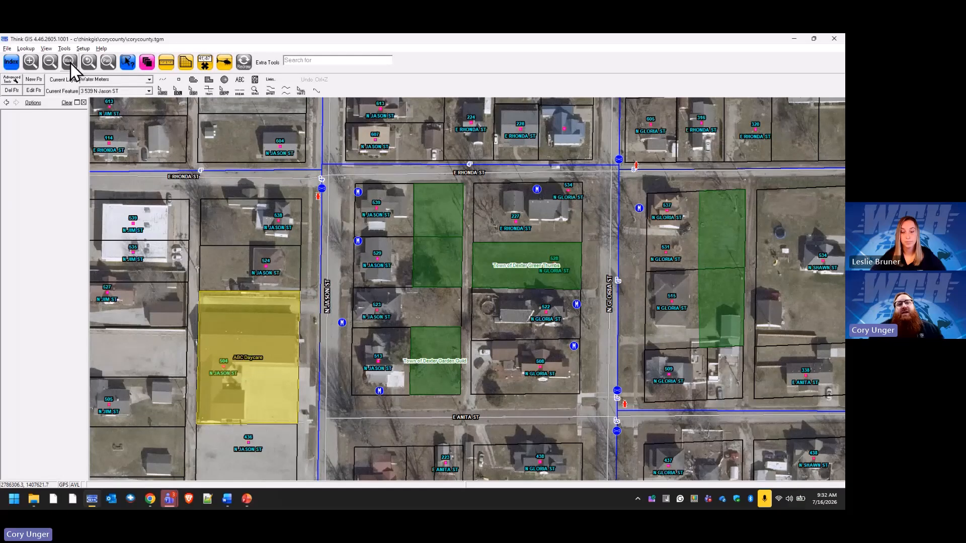
pyautogui.click(147, 61)
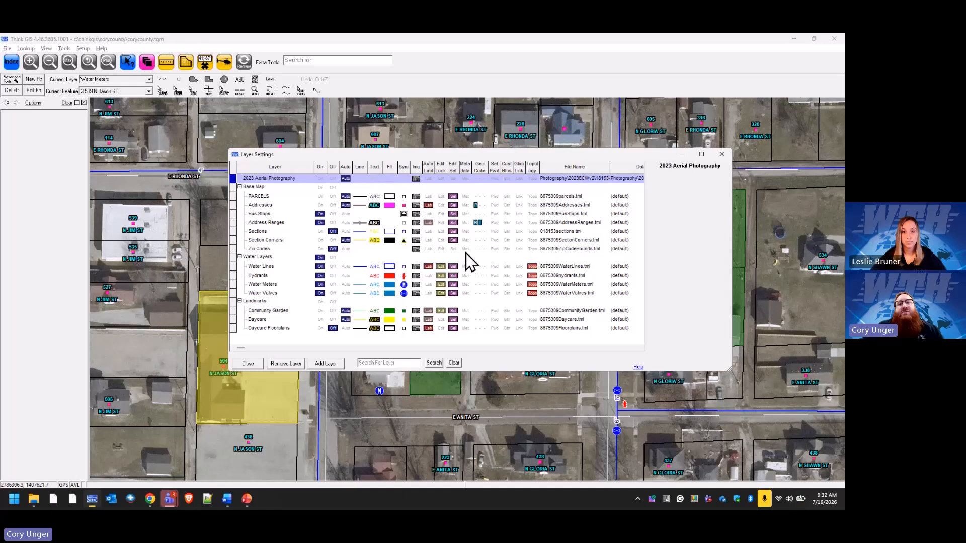
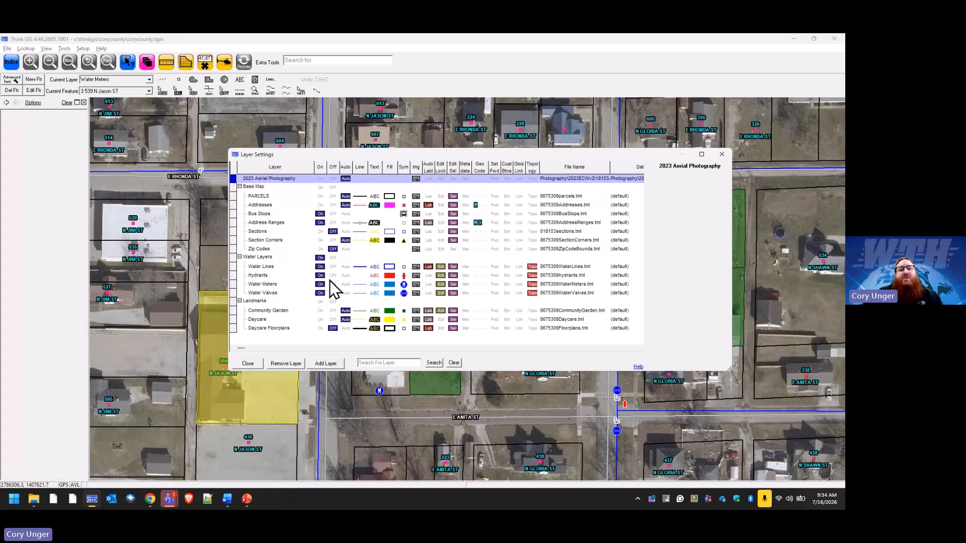
# Widen the layer settings window and open the Water Meters layer's record layout, saving the layer's pending changes.
pyautogui.click(437, 285)
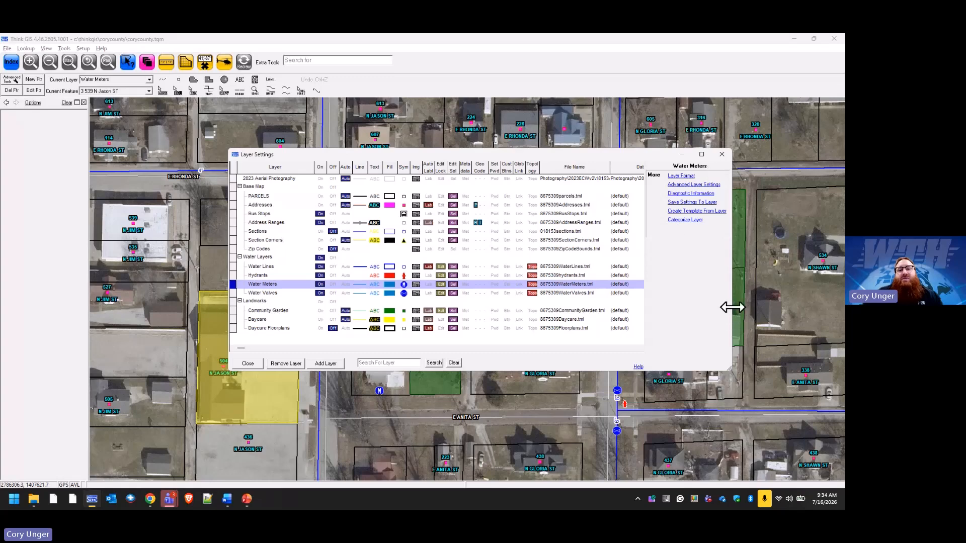
pyautogui.moveTo(733, 306); pyautogui.dragTo(798, 307)
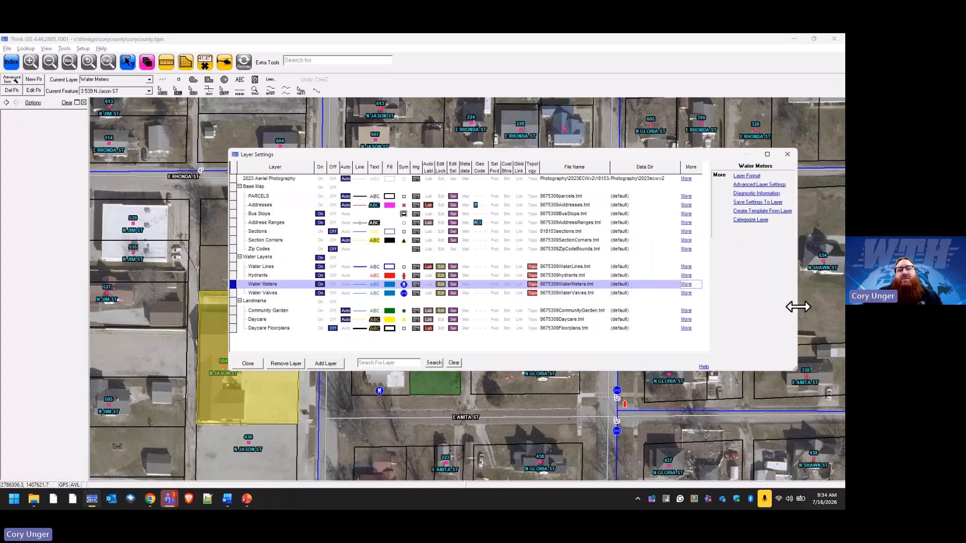
pyautogui.click(685, 285)
pyautogui.click(440, 250)
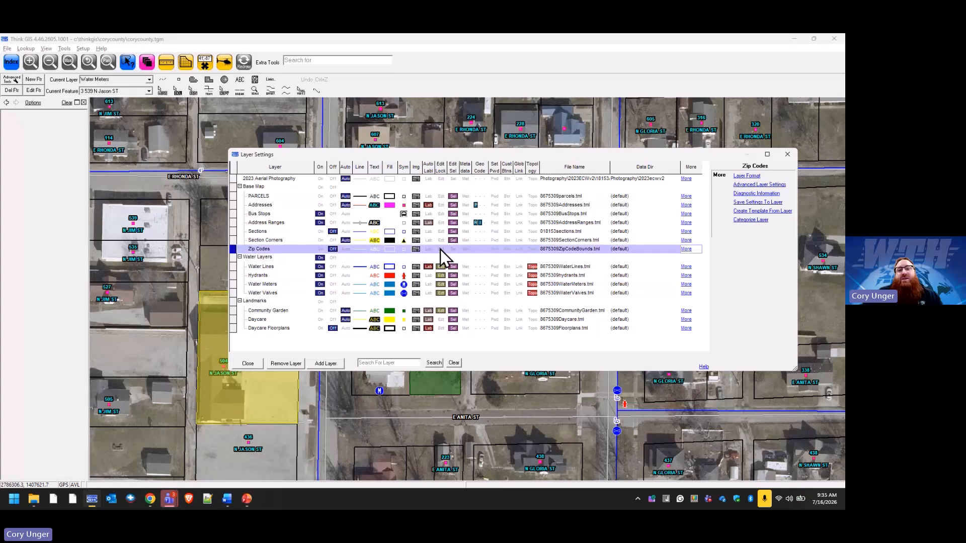
pyautogui.click(440, 283)
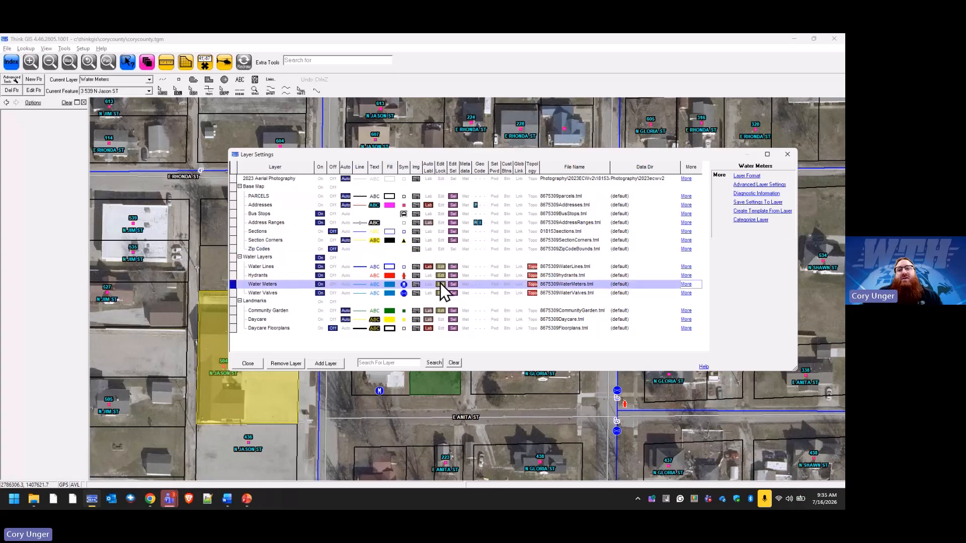
pyautogui.click(750, 177)
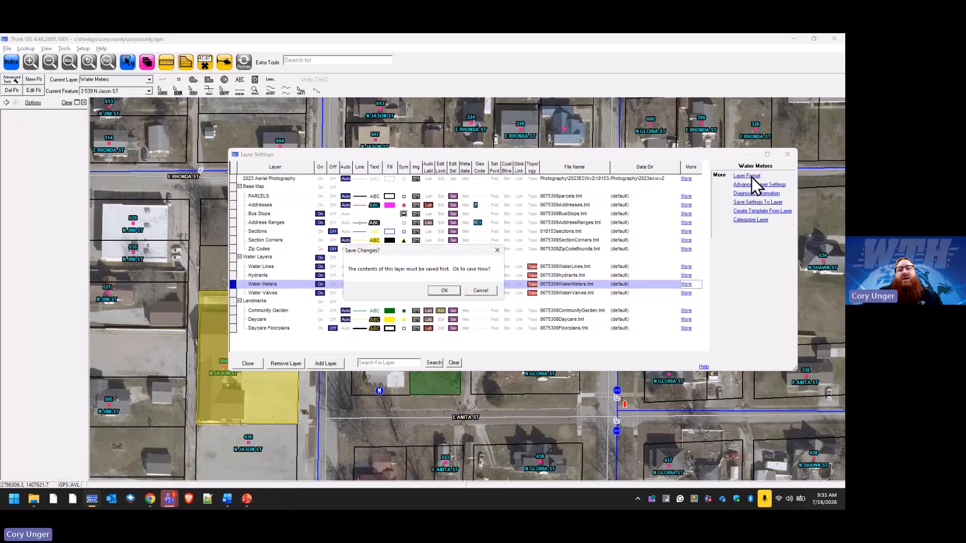
pyautogui.click(447, 290)
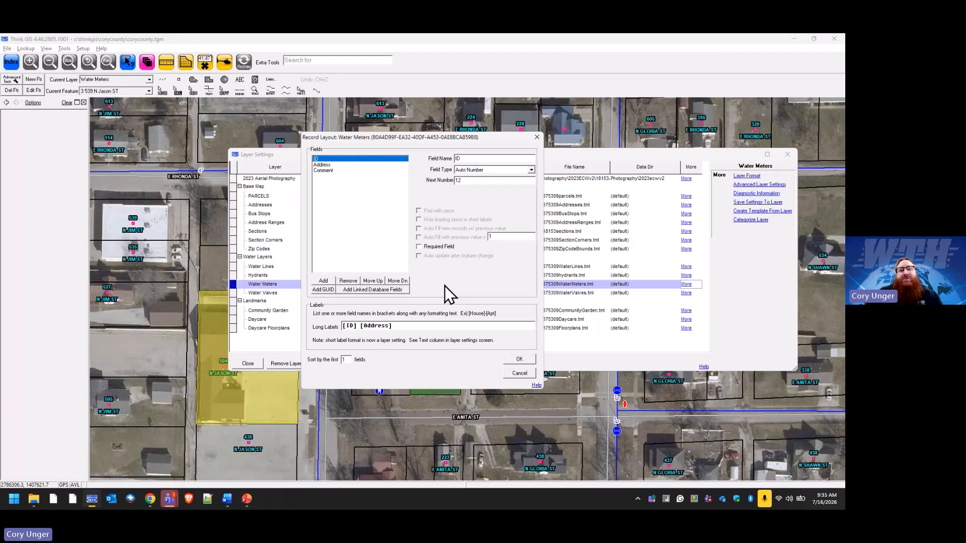
# Add a LatLong field to Water Meters as Calculated Coordinates in Decimal Degrees, save the layout and close the layer settings.
pyautogui.click(323, 280)
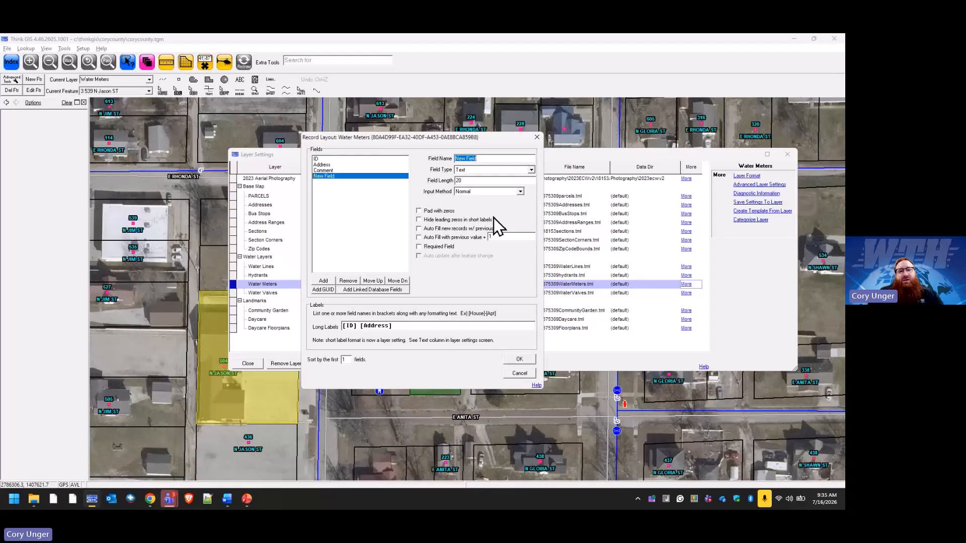
pyautogui.write('LatLong')
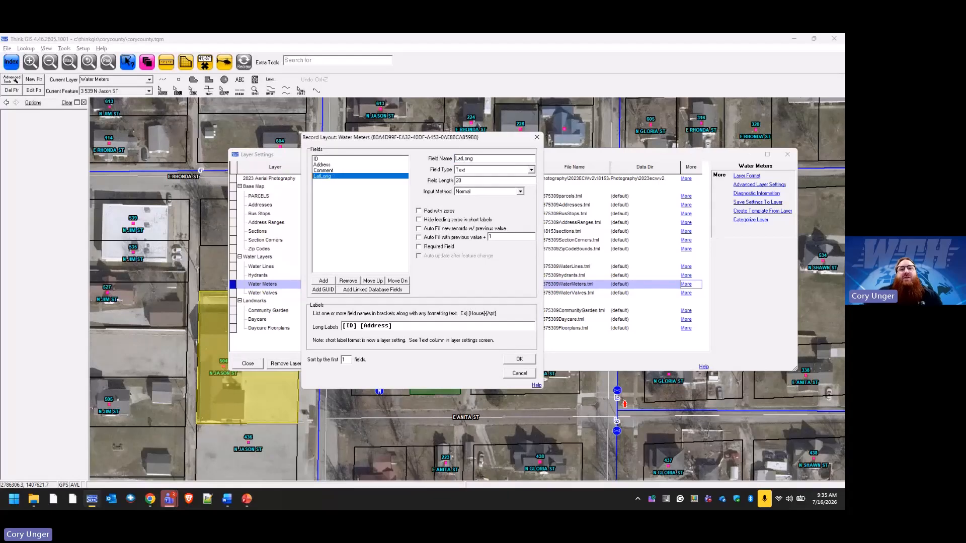
pyautogui.click(532, 171)
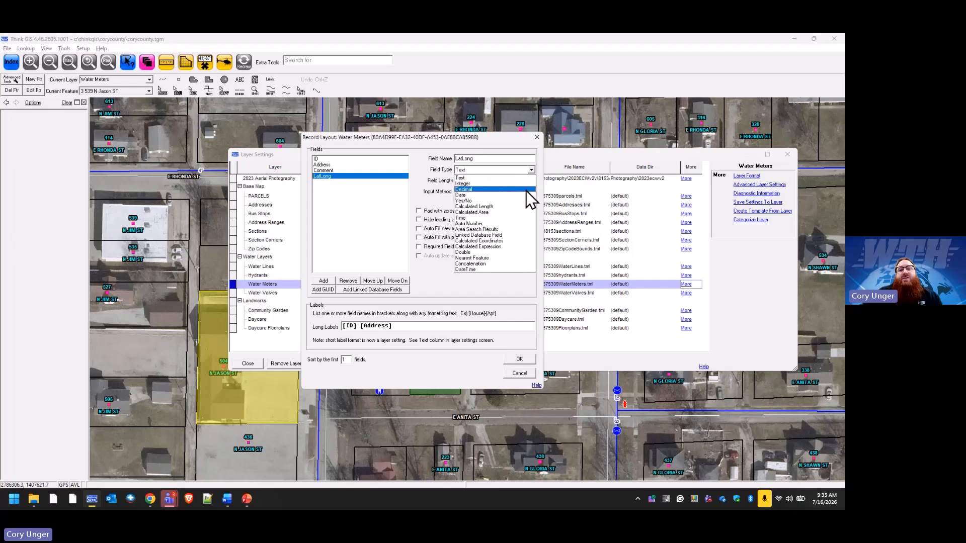
pyautogui.click(515, 241)
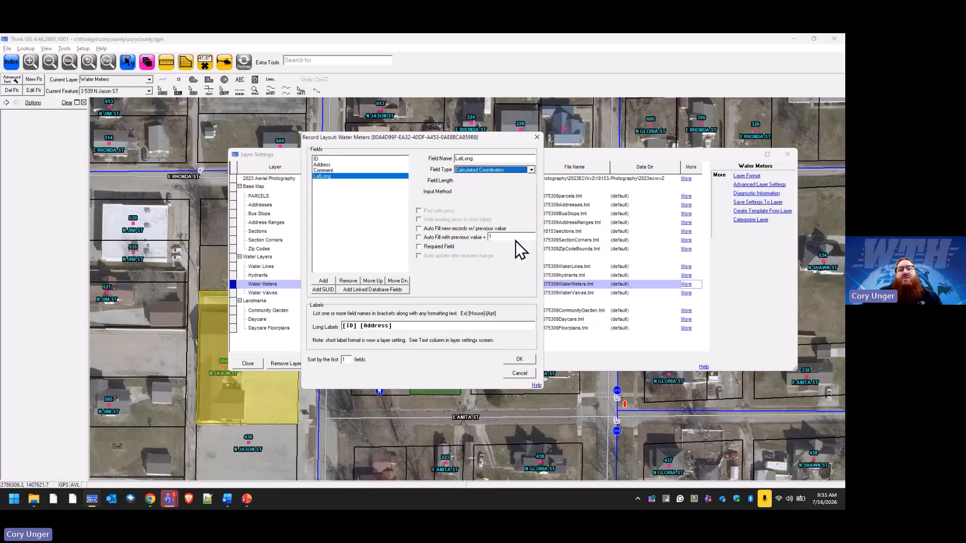
pyautogui.click(531, 182)
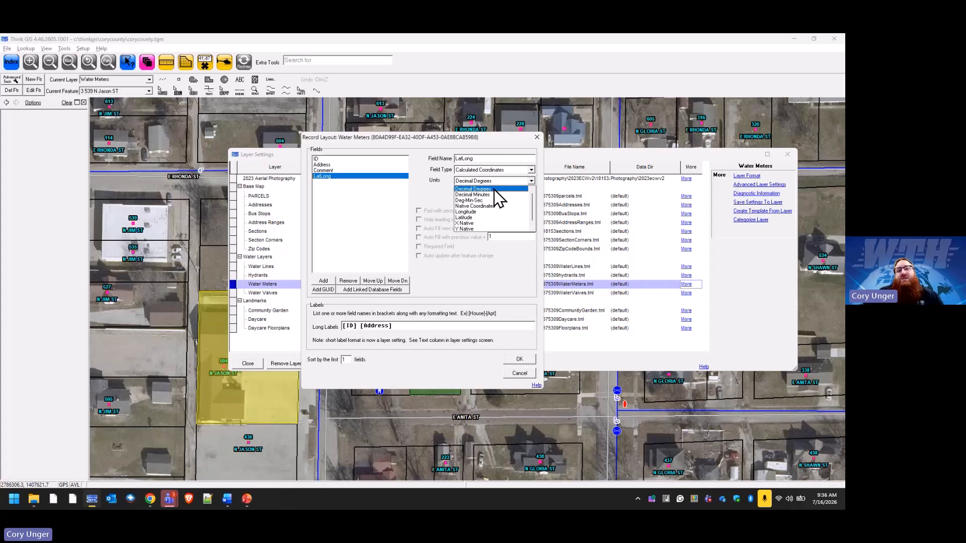
pyautogui.click(494, 189)
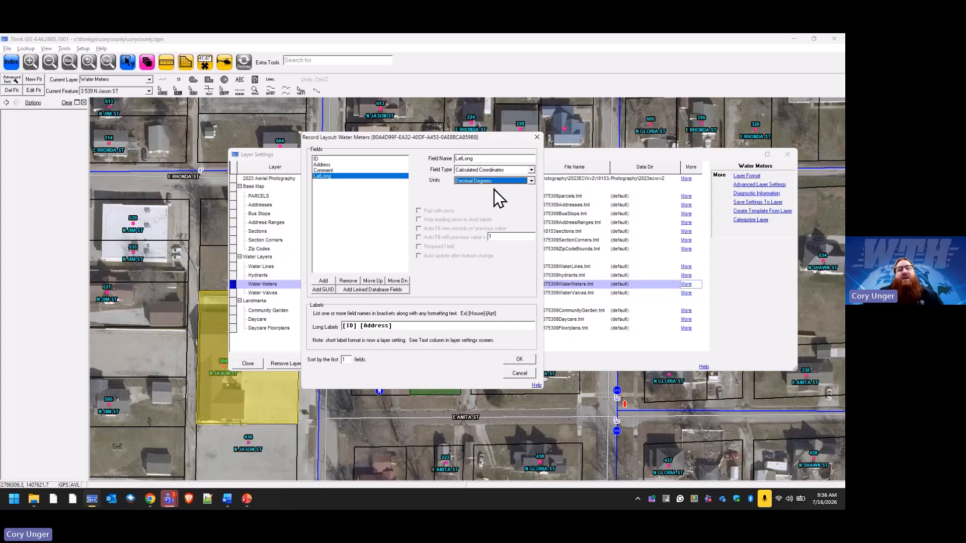
pyautogui.click(520, 359)
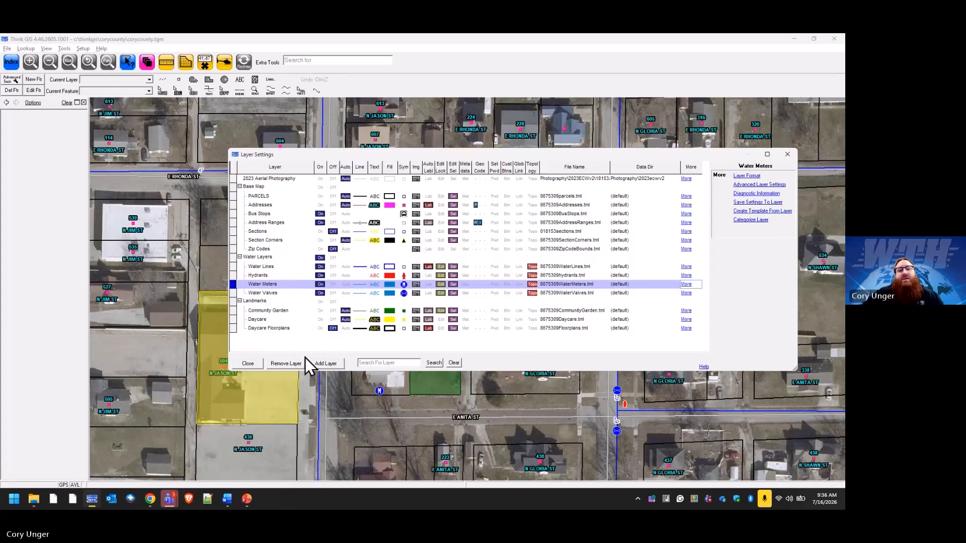
pyautogui.click(251, 364)
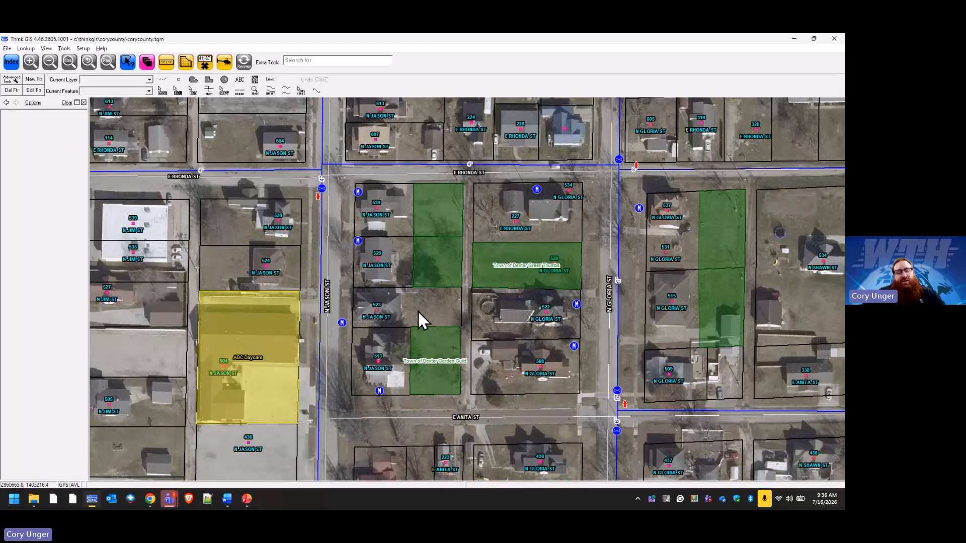
# Select a water meter along N Jason St and check its LatLong field, leaving the record unedited.
pyautogui.click(249, 64)
pyautogui.click(342, 323)
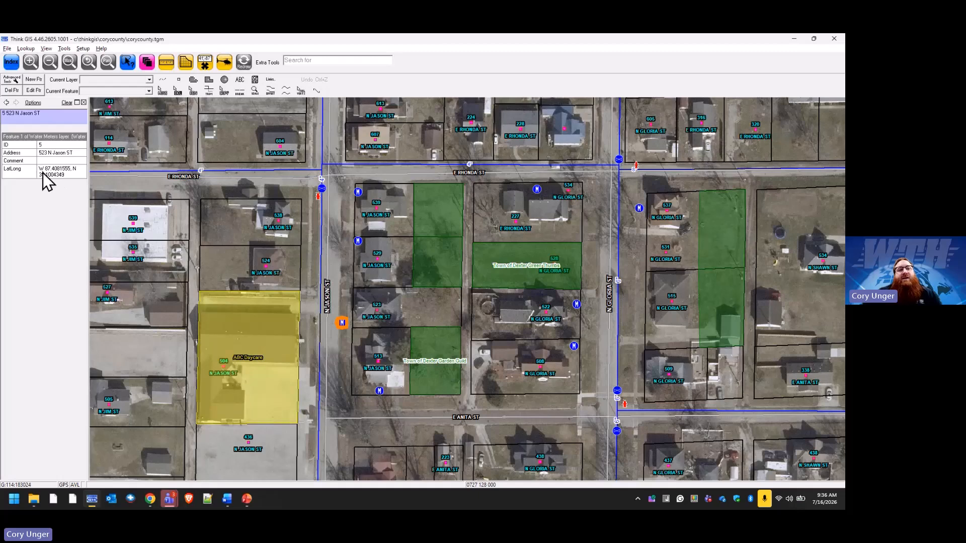
pyautogui.doubleClick(343, 323)
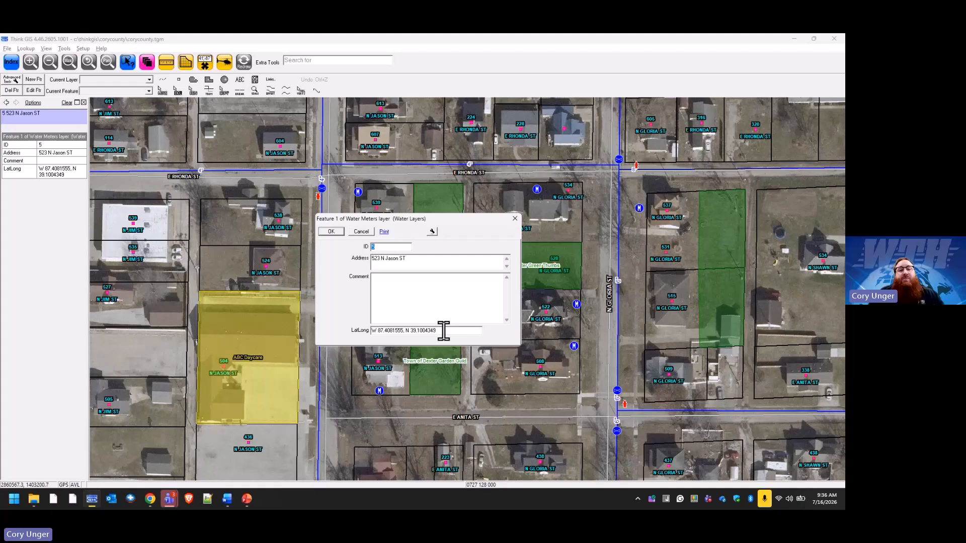
pyautogui.click(361, 232)
# Reopen the Water Meters record layout and add a field named Cat with the Concatenation type.
pyautogui.click(151, 64)
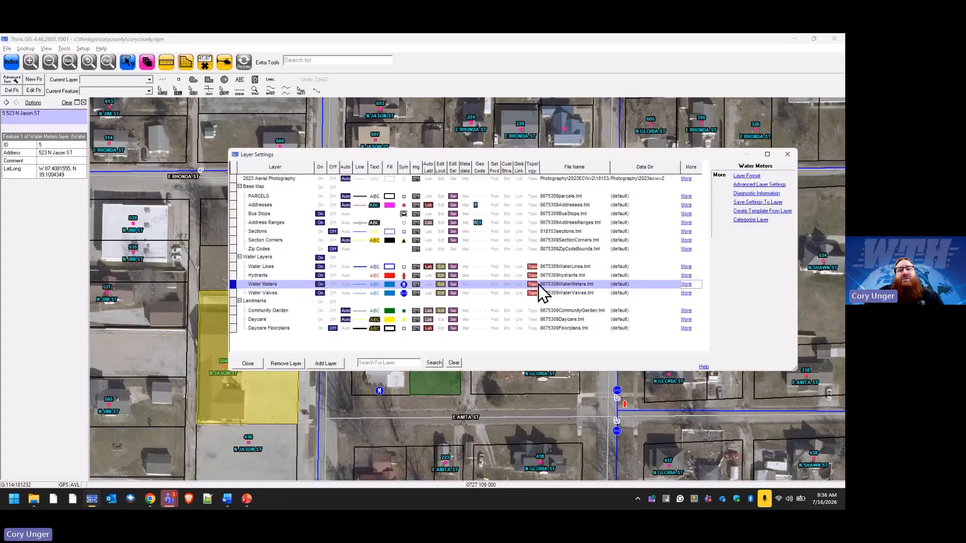
pyautogui.click(746, 176)
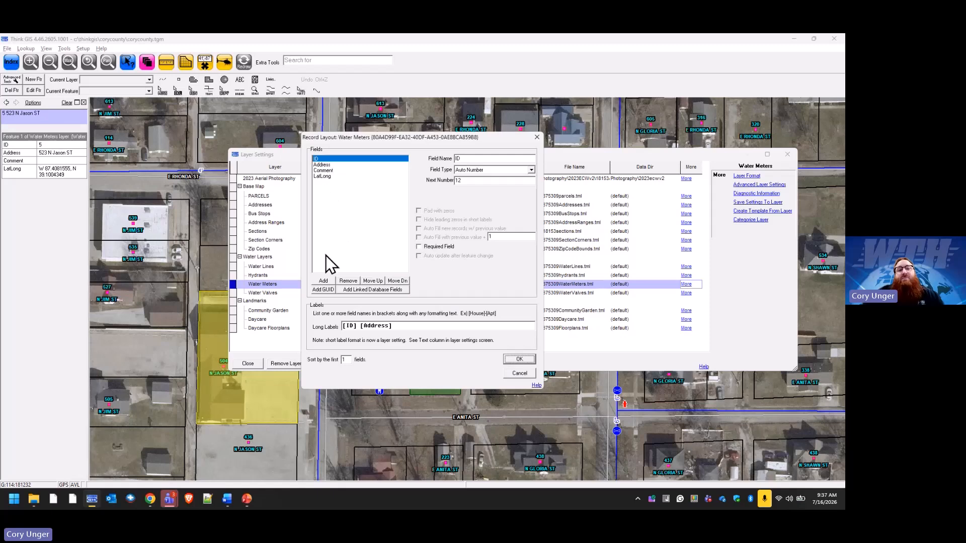
pyautogui.click(324, 281)
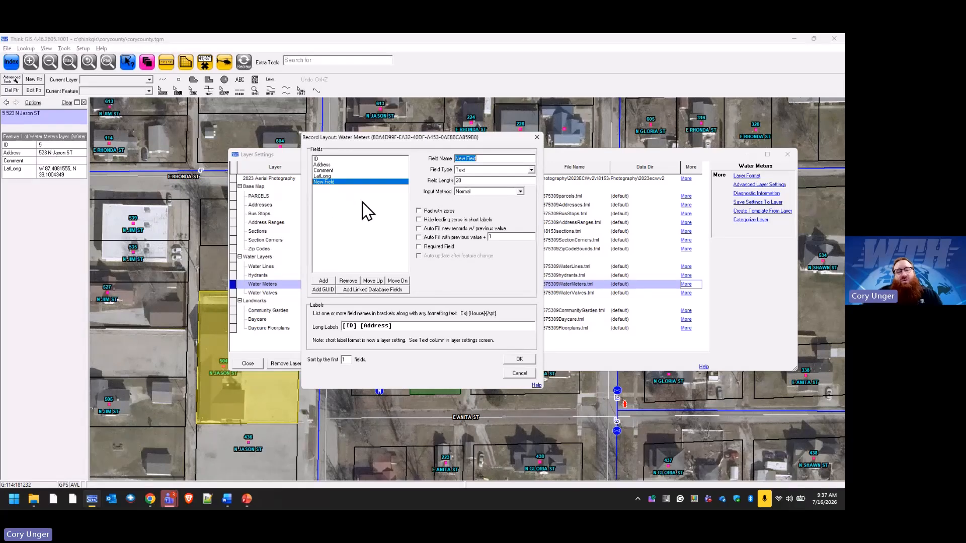
pyautogui.write('Cat')
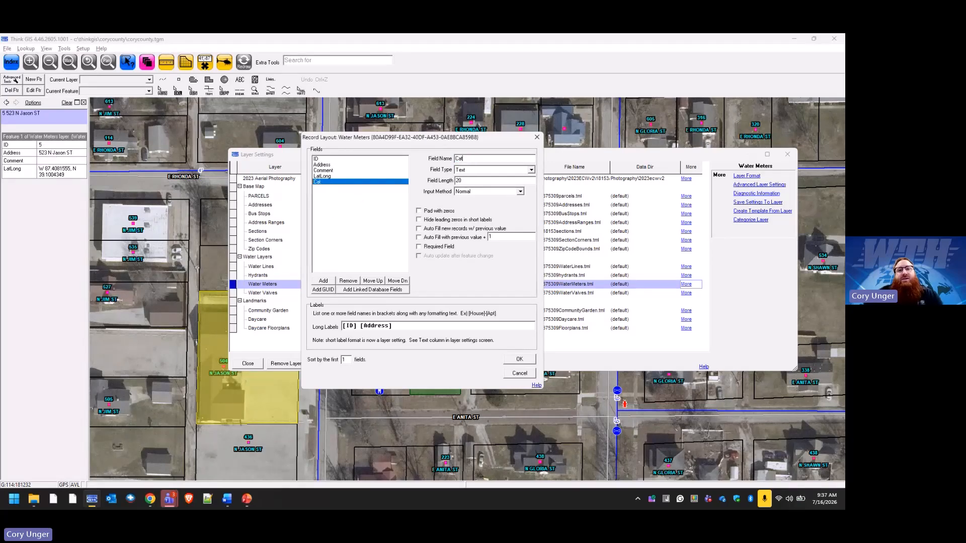
pyautogui.click(531, 170)
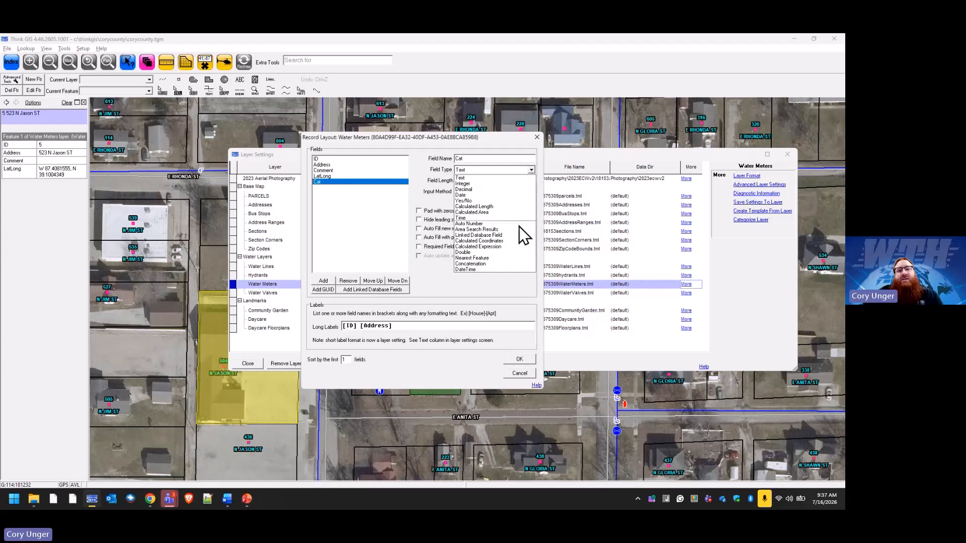
pyautogui.click(496, 264)
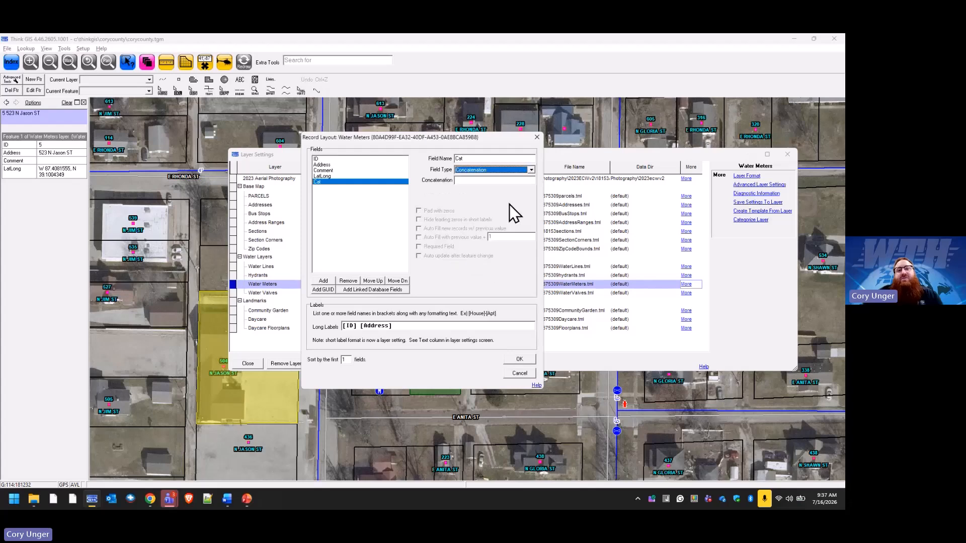
# Set up the Cat field's concatenation format as [ID] - [Address].
pyautogui.click(481, 180)
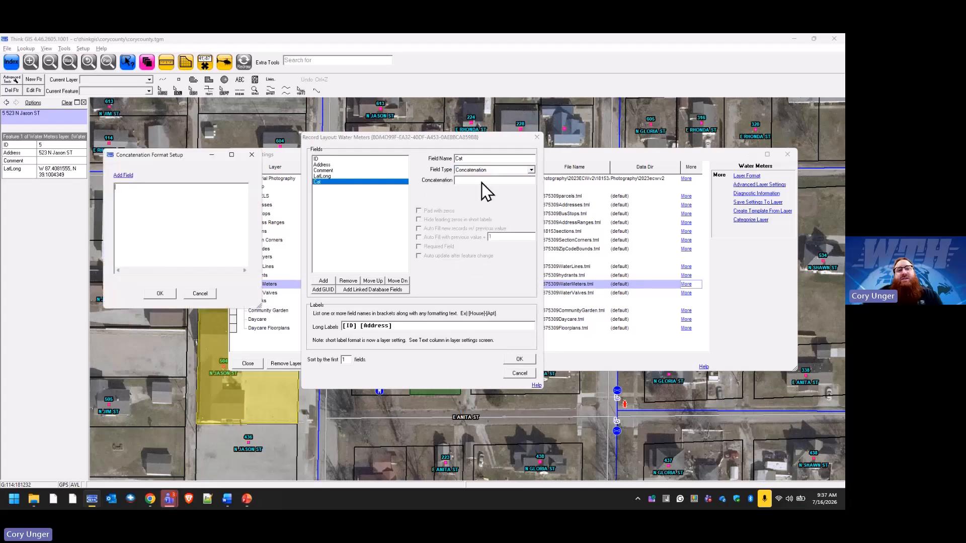
pyautogui.click(125, 176)
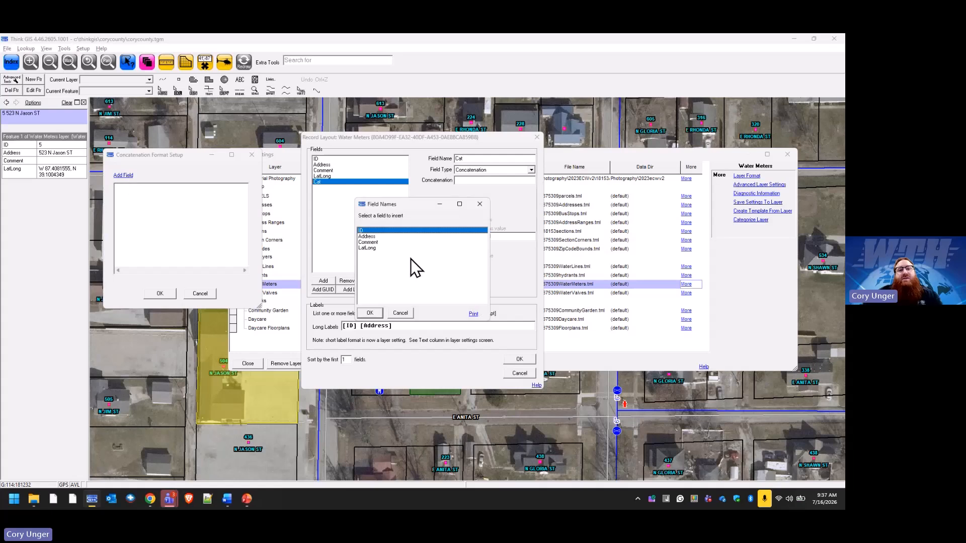
pyautogui.click(369, 313)
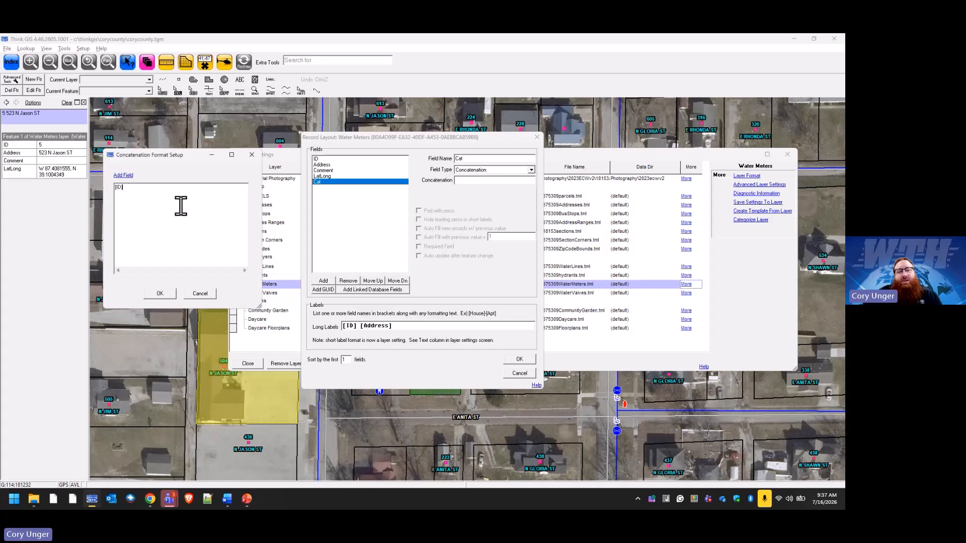
pyautogui.click(126, 176)
pyautogui.click(367, 237)
pyautogui.click(369, 313)
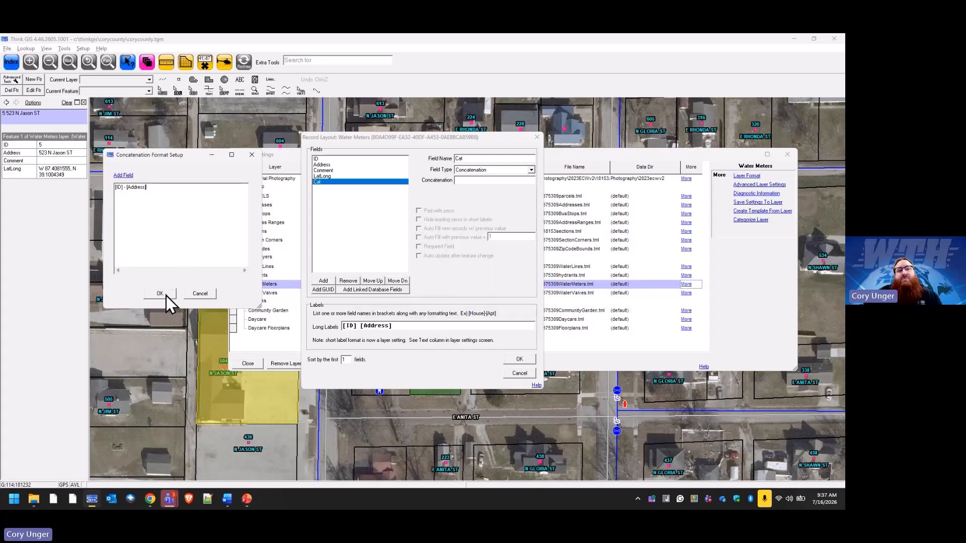
# Try the free text "anything here" after [Address] in the concatenation format and remove it again.
pyautogui.click(125, 176)
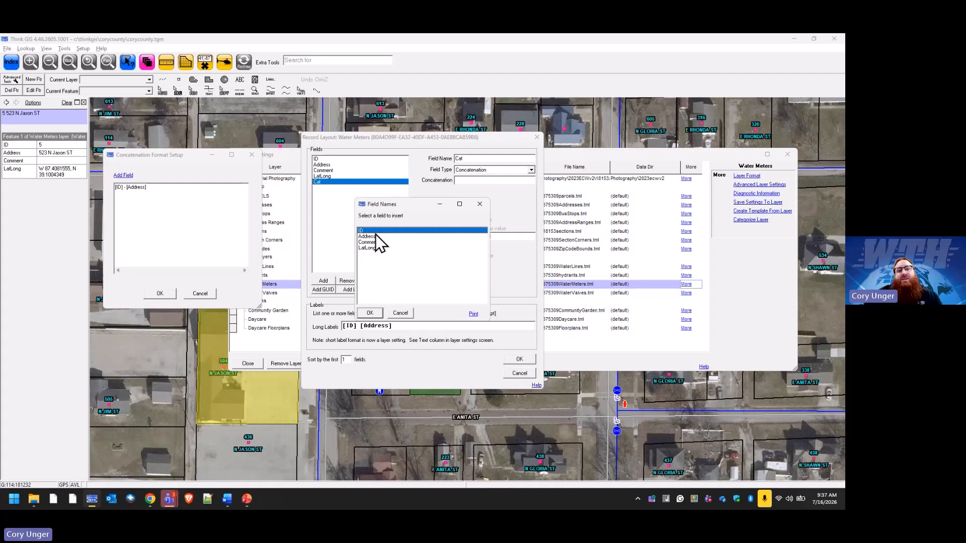
pyautogui.click(479, 204)
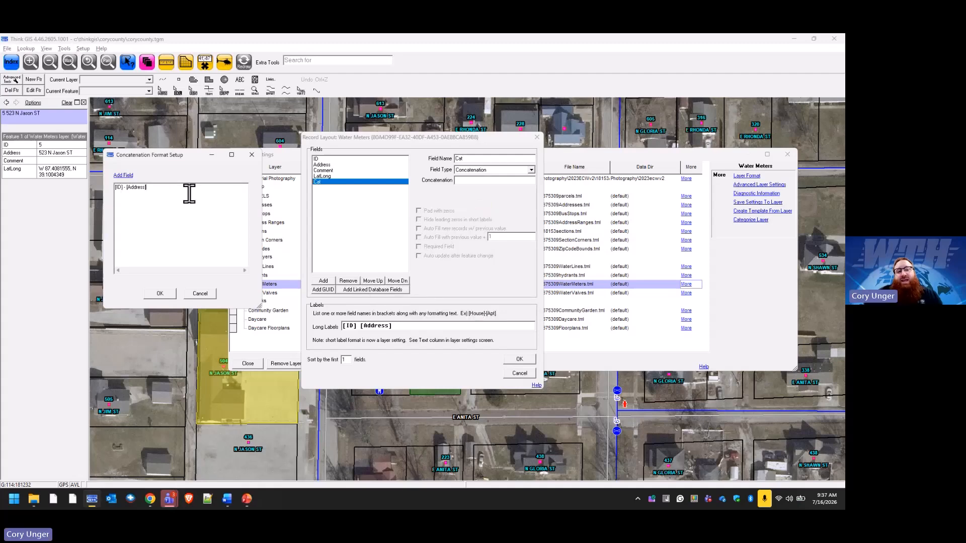
pyautogui.write('anything here')
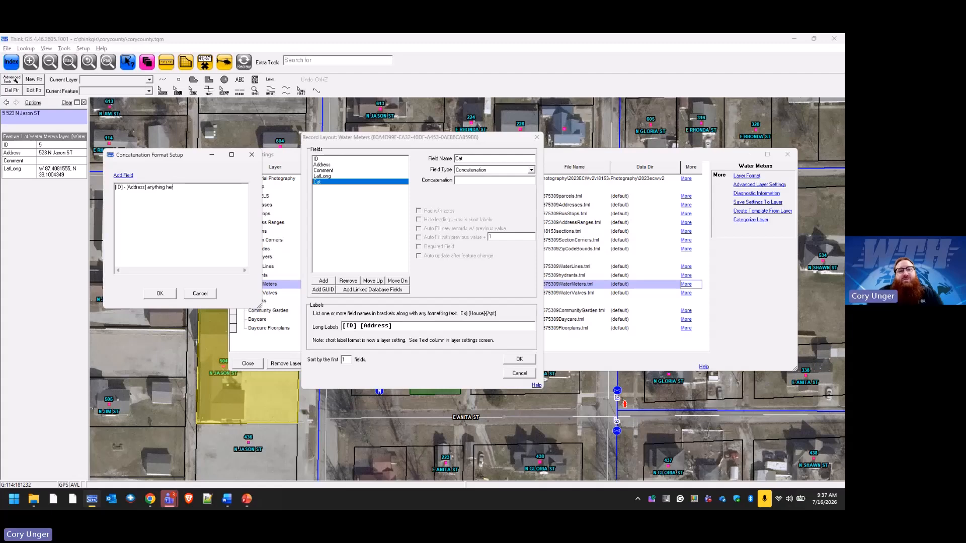
pyautogui.press('BackSpace')
pyautogui.press('BackSpace')
pyautogui.press('BackSpace')
pyautogui.press('BackSpace')
pyautogui.press('BackSpace')
pyautogui.press('BackSpace')
pyautogui.press('BackSpace')
pyautogui.press('BackSpace')
pyautogui.press('BackSpace')
pyautogui.press('BackSpace')
pyautogui.press('BackSpace')
pyautogui.press('BackSpace')
pyautogui.press('BackSpace')
pyautogui.press('BackSpace')
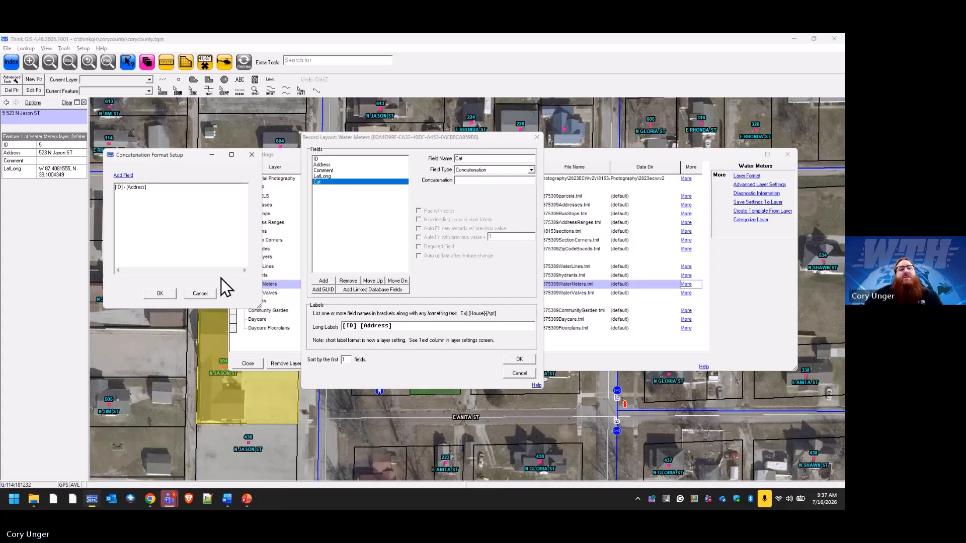
# Accept the concatenation format, save the Water Meters record layout and close the layer settings.
pyautogui.click(171, 295)
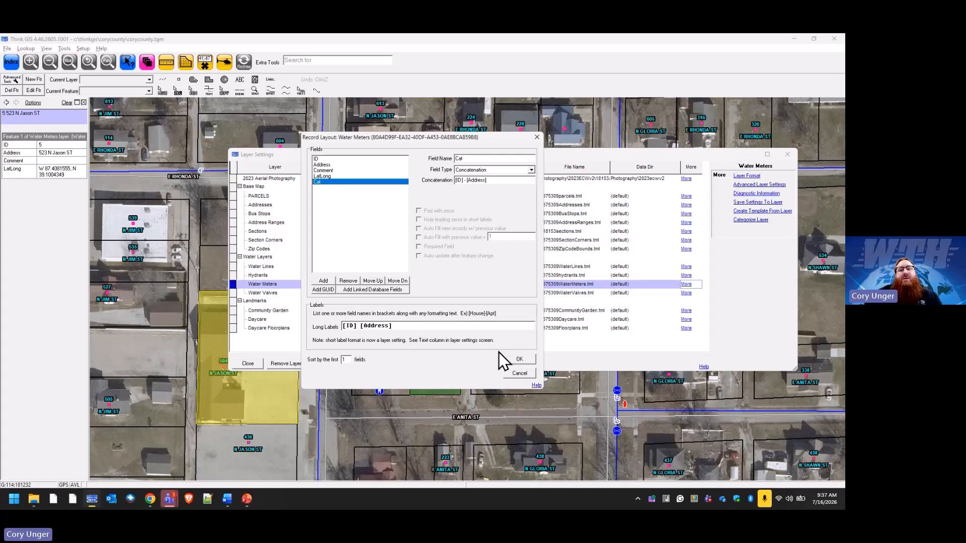
pyautogui.click(518, 357)
pyautogui.click(249, 363)
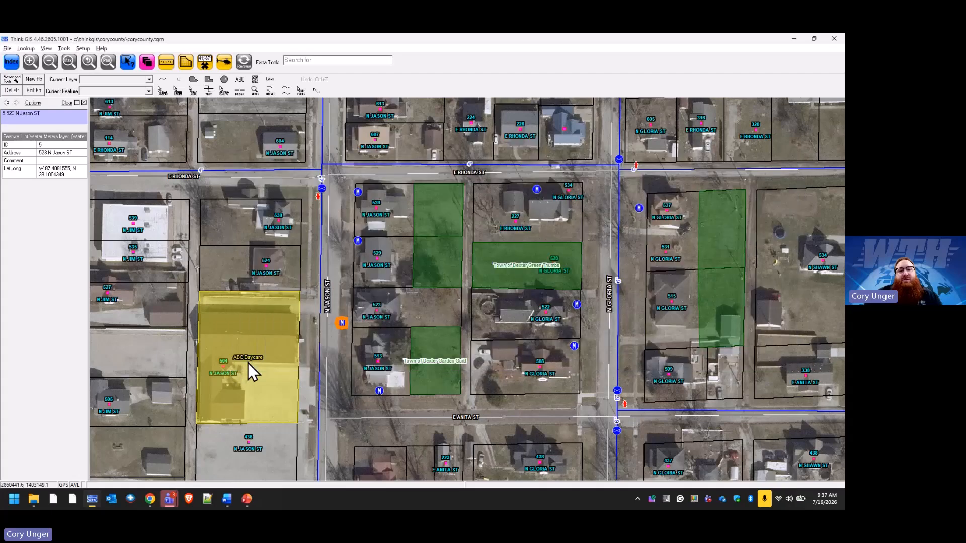
# Clear the selection, reselect the same N Jason St water meter to check its Cat field, and reopen the layer settings.
pyautogui.click(374, 318)
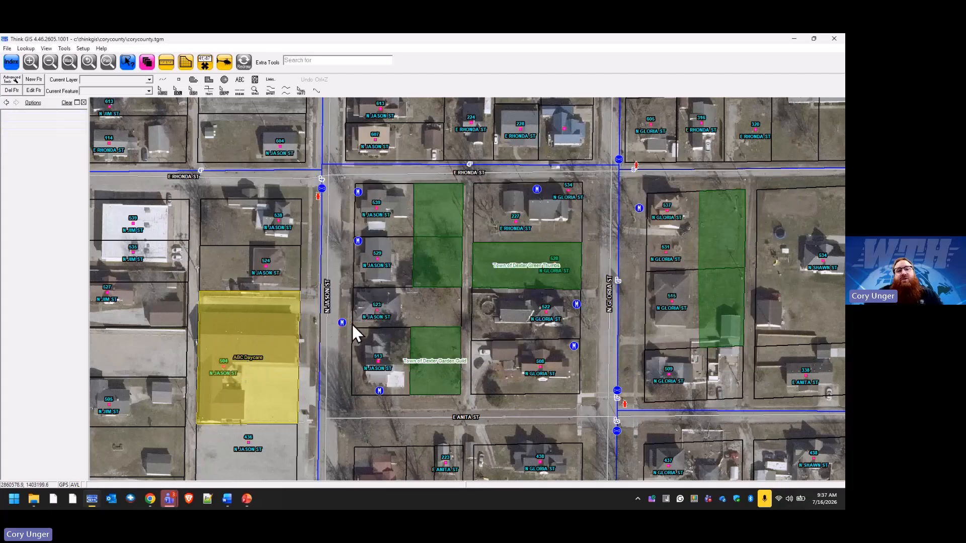
pyautogui.click(342, 324)
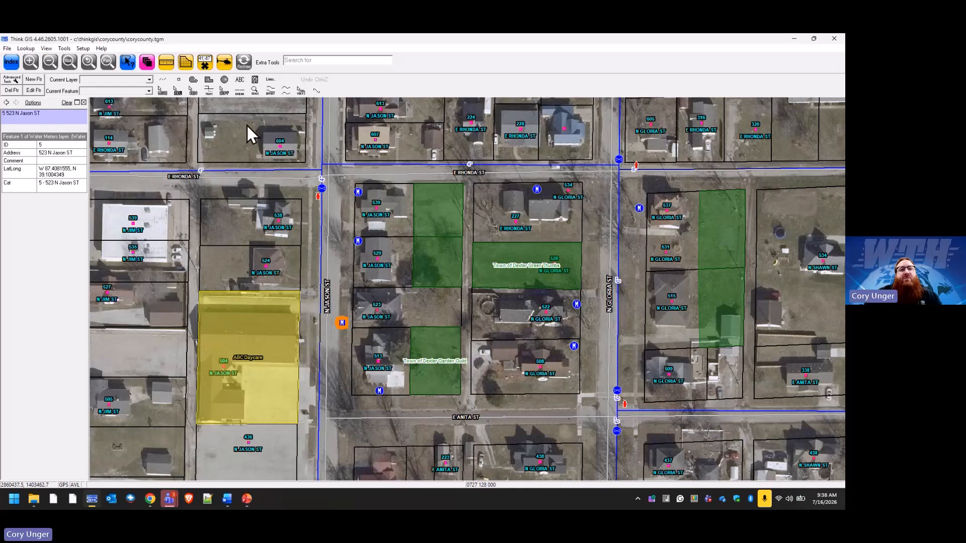
pyautogui.click(147, 61)
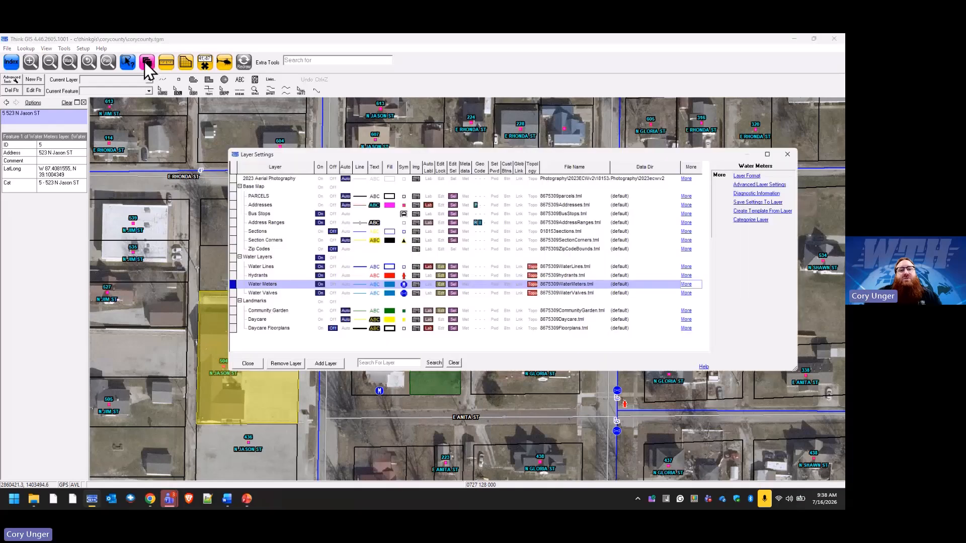
# Add a field named Lenth to the Water Lines record layout with the Calculated Length field type.
pyautogui.click(458, 267)
pyautogui.click(742, 176)
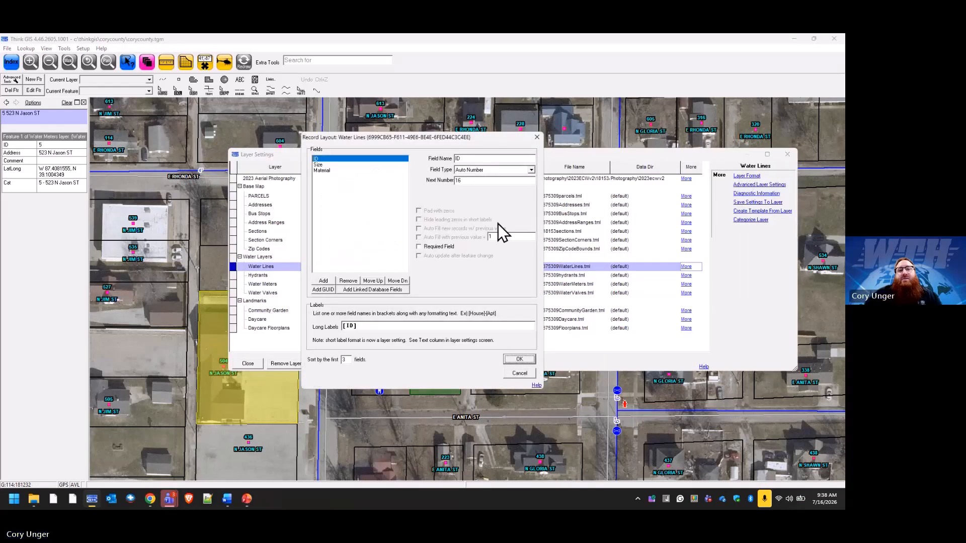
pyautogui.click(325, 281)
pyautogui.write('Lenth')
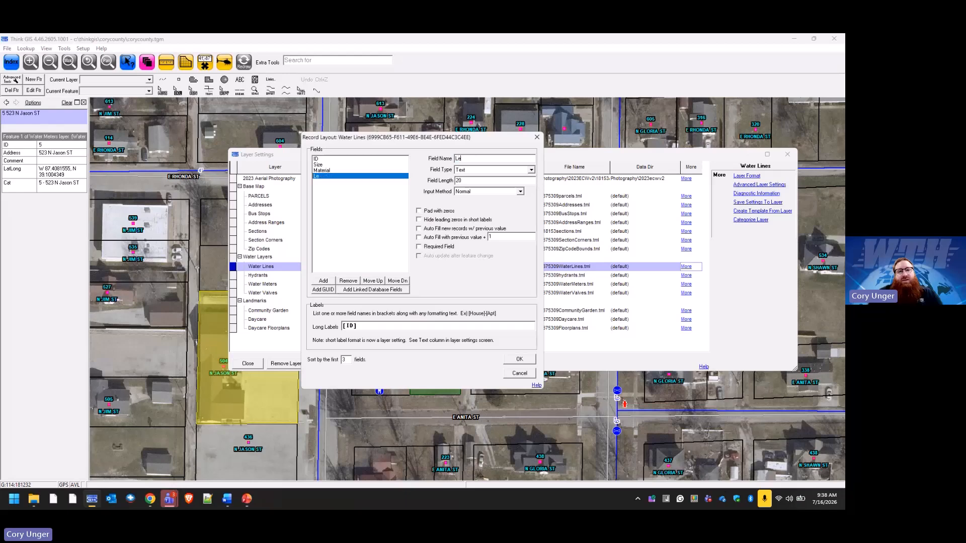
pyautogui.click(531, 170)
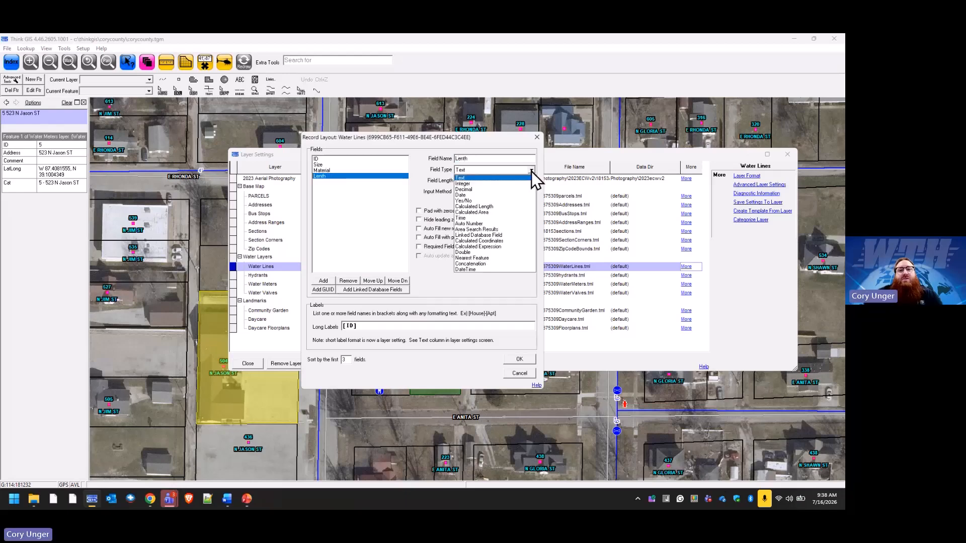
pyautogui.click(502, 207)
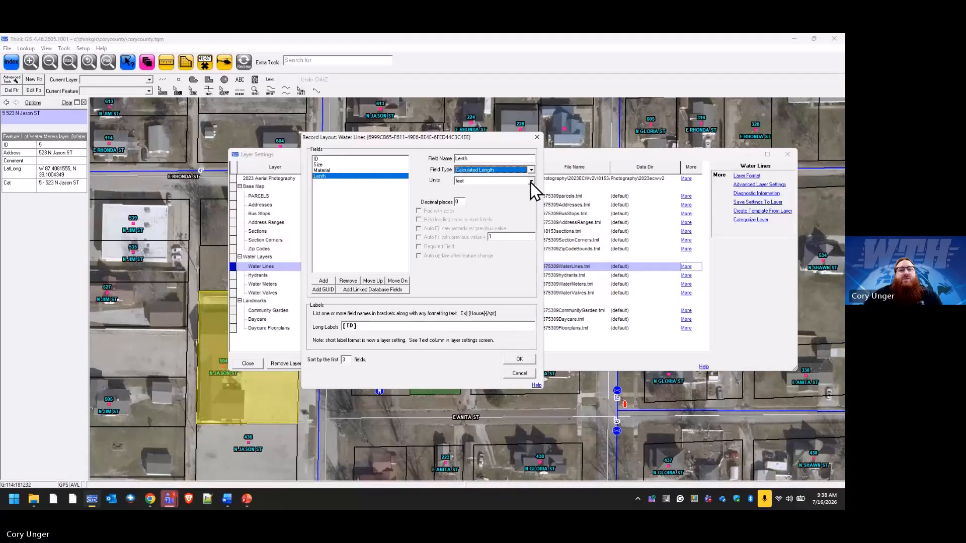
# Set the Lenth field to feet with 1 decimal place, save the record layout and close the layer settings.
pyautogui.click(530, 182)
pyautogui.click(511, 189)
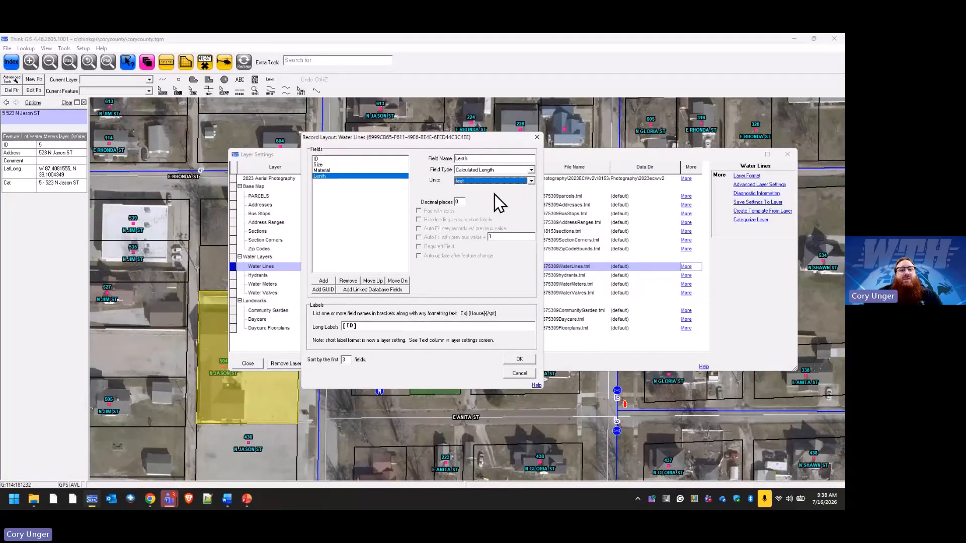
pyautogui.doubleClick(459, 202)
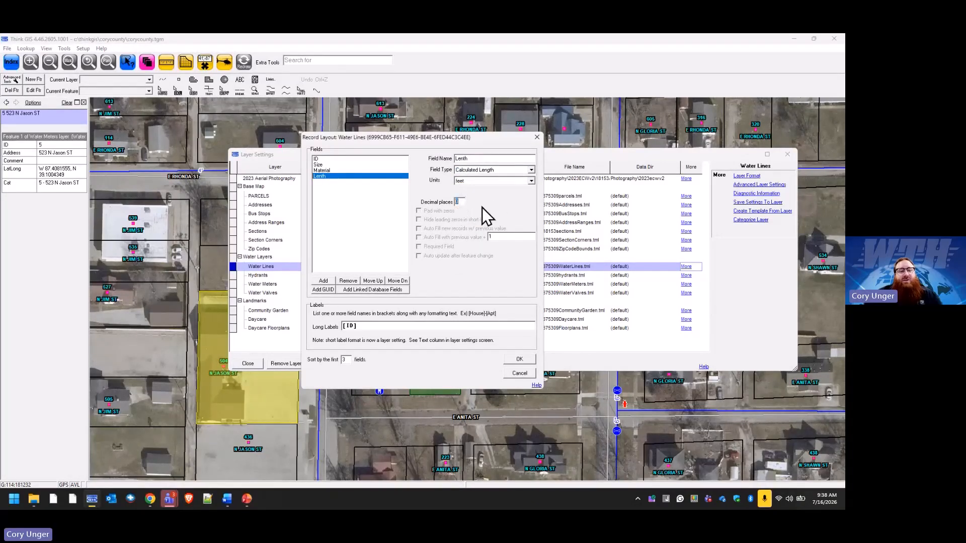
pyautogui.write('1')
pyautogui.click(519, 360)
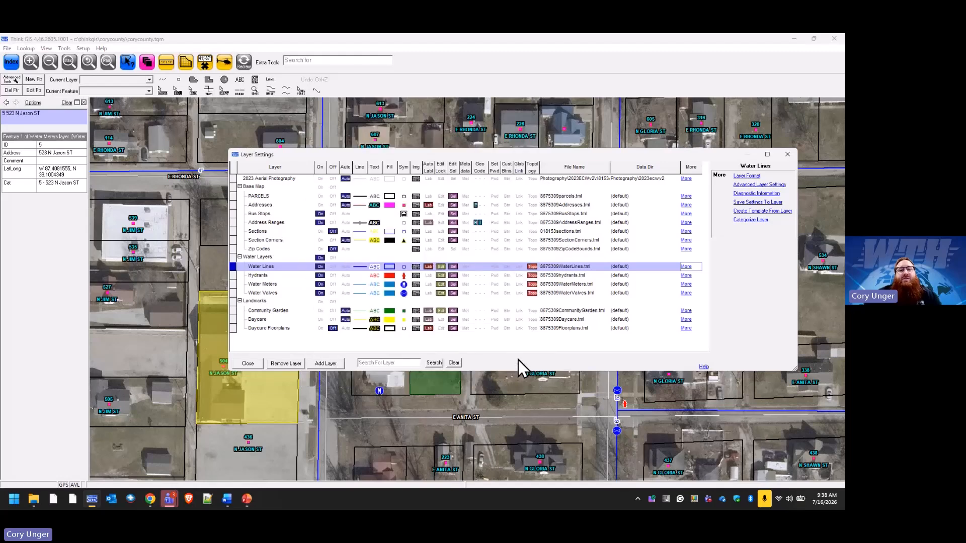
pyautogui.click(260, 364)
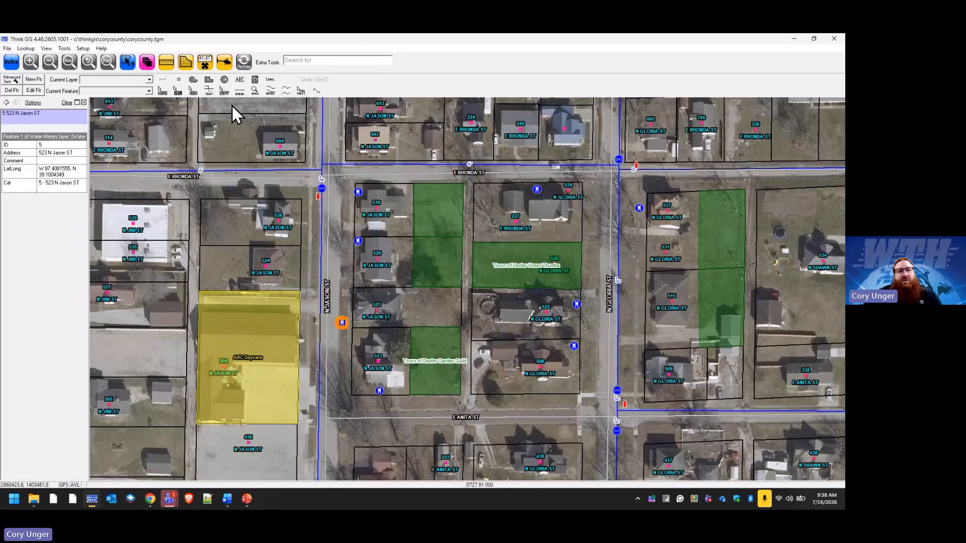
# Clear the selection and check the Lenth field of the N Jason St water line and the short segment at E Rhonda St.
pyautogui.click(242, 66)
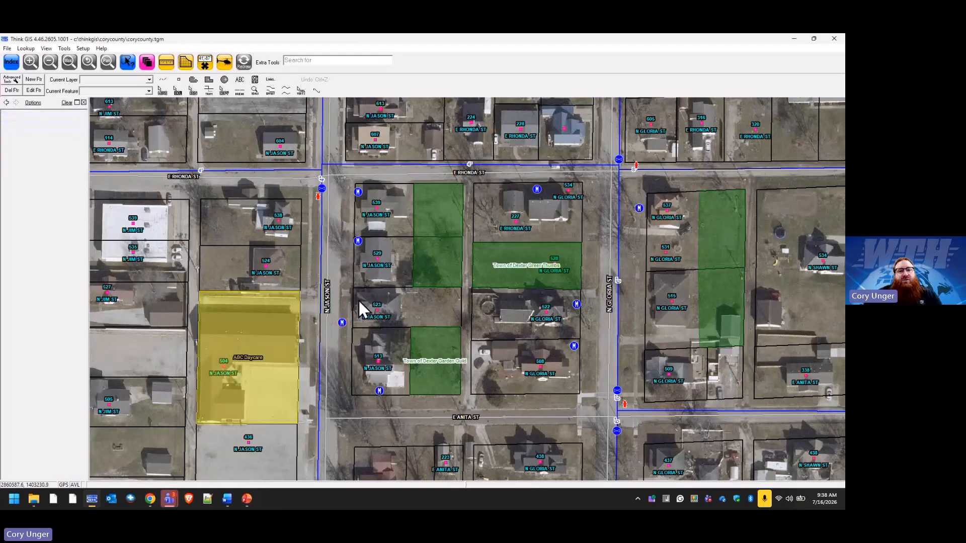
pyautogui.click(319, 252)
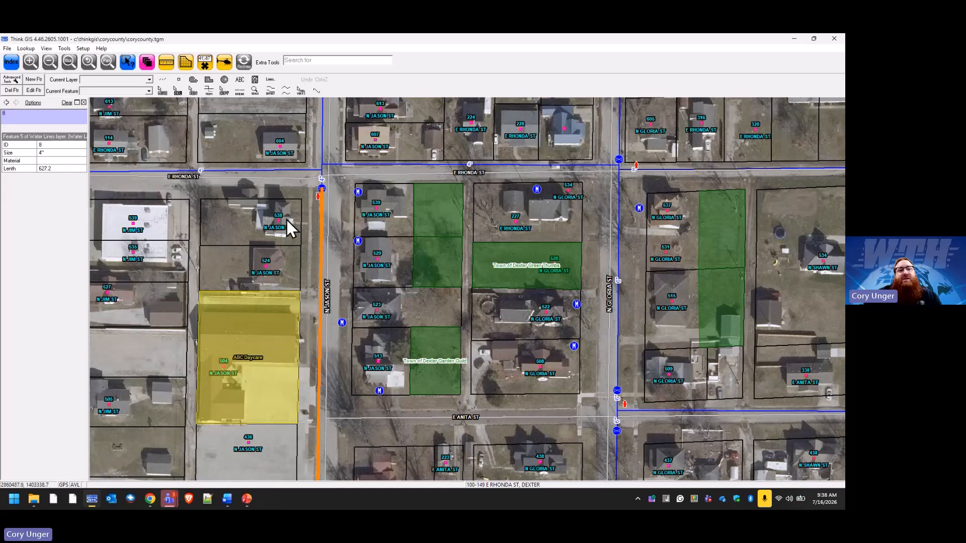
pyautogui.click(322, 178)
pyautogui.click(322, 181)
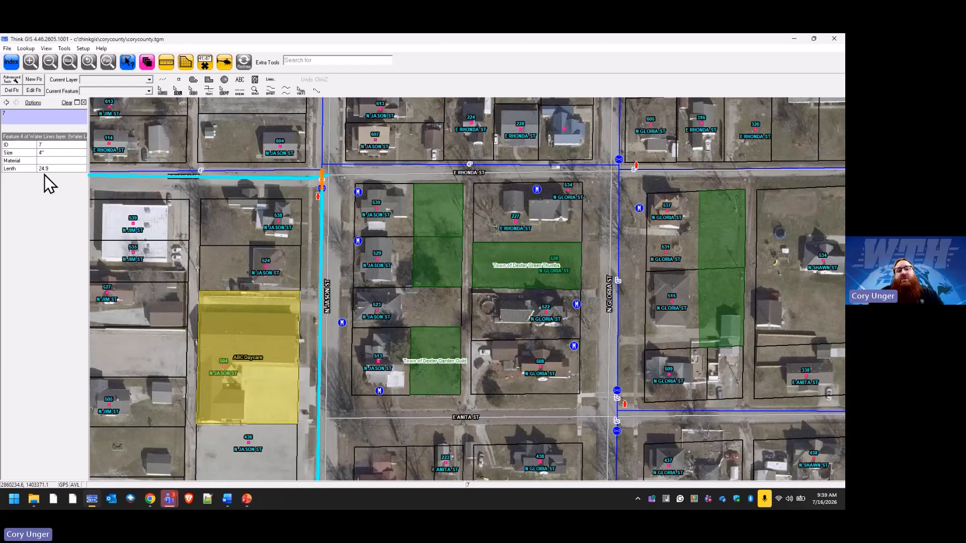
# Review the Lenth values of all Water Lines features in the index and close it.
pyautogui.click(18, 61)
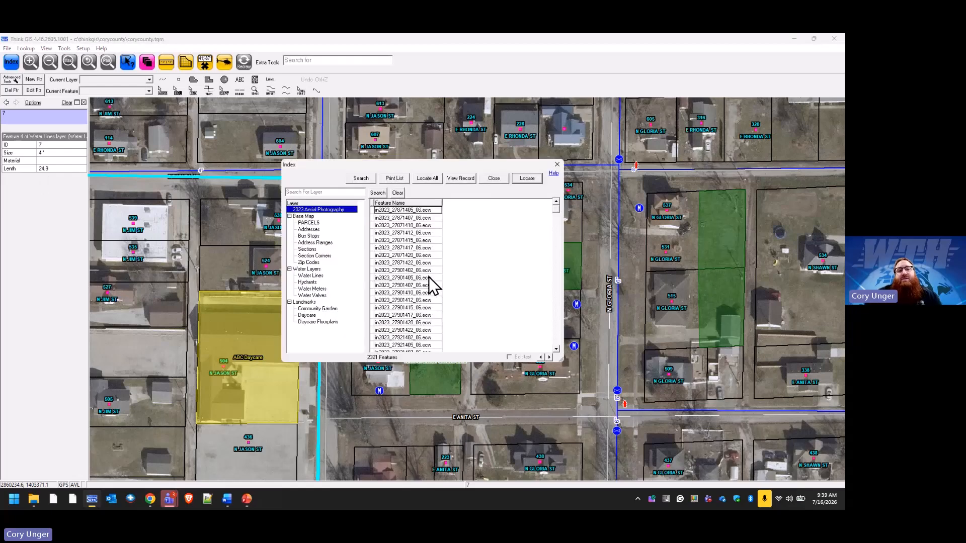
pyautogui.click(316, 276)
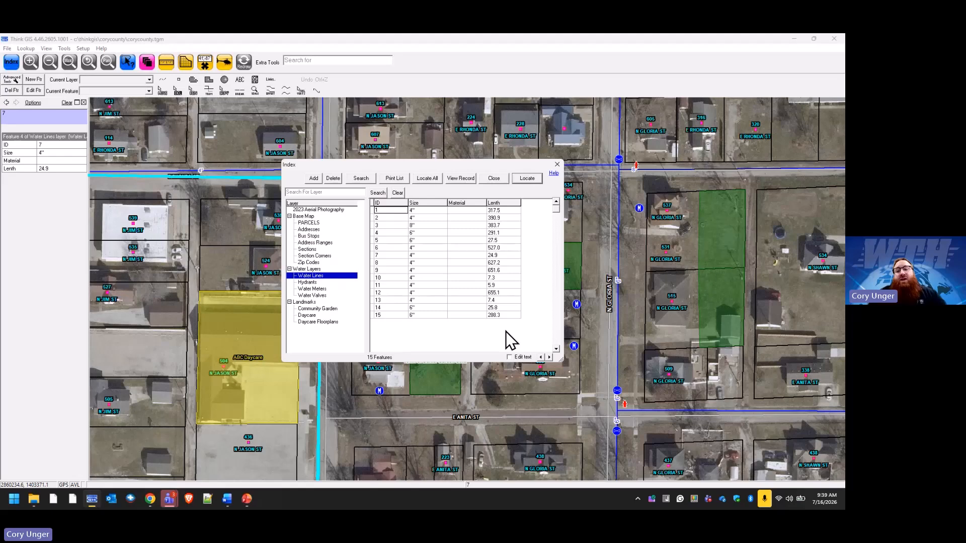
pyautogui.click(495, 179)
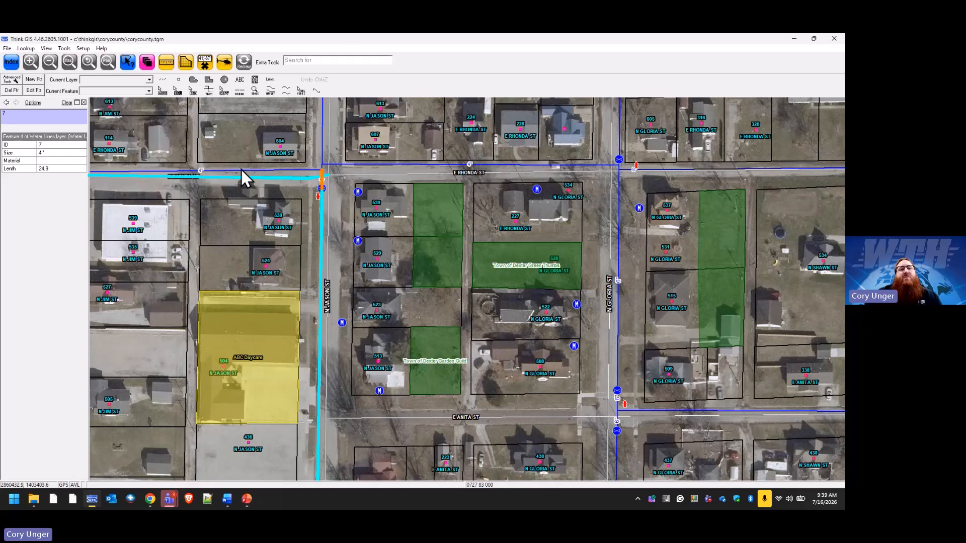
# Reopen the layer settings, examine the long label format in the Water Lines record layout and leave it without saving.
pyautogui.click(147, 63)
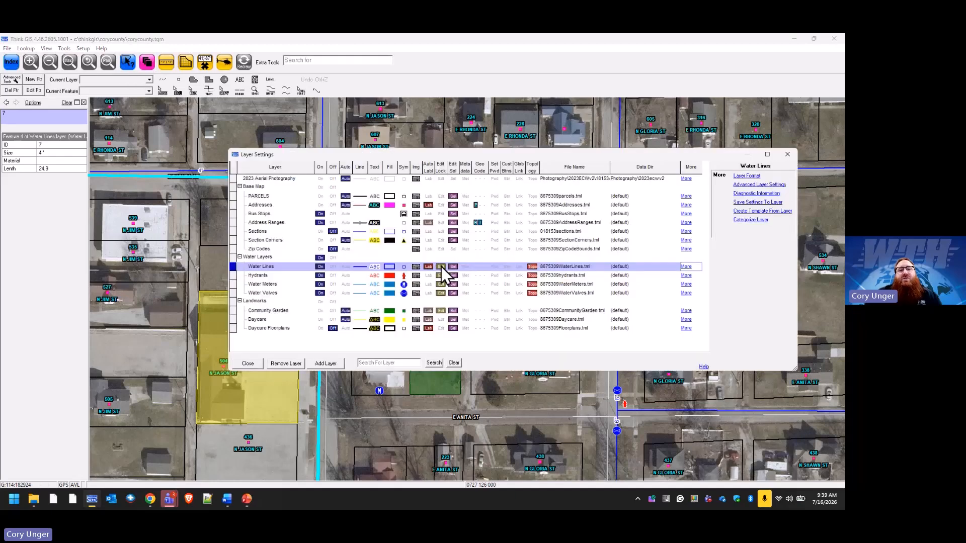
pyautogui.click(749, 176)
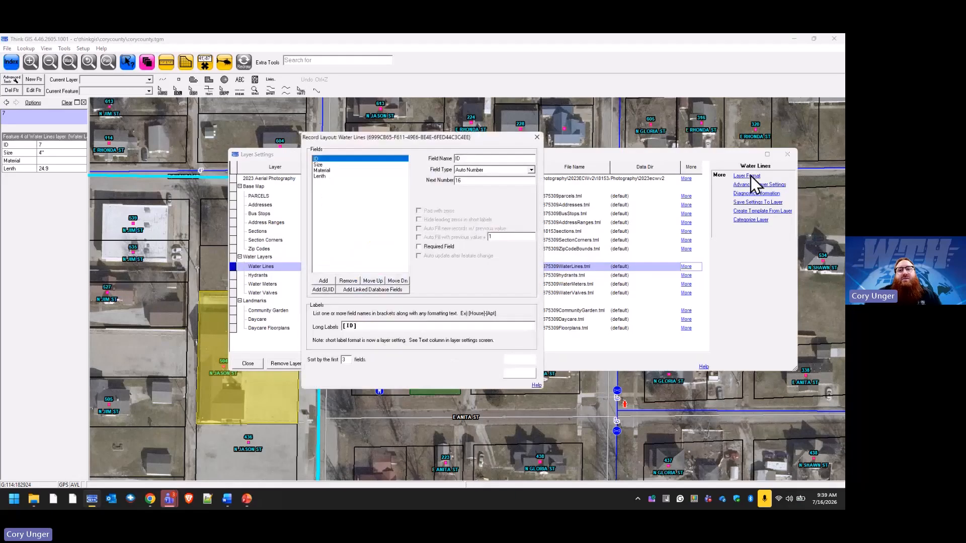
pyautogui.click(380, 325)
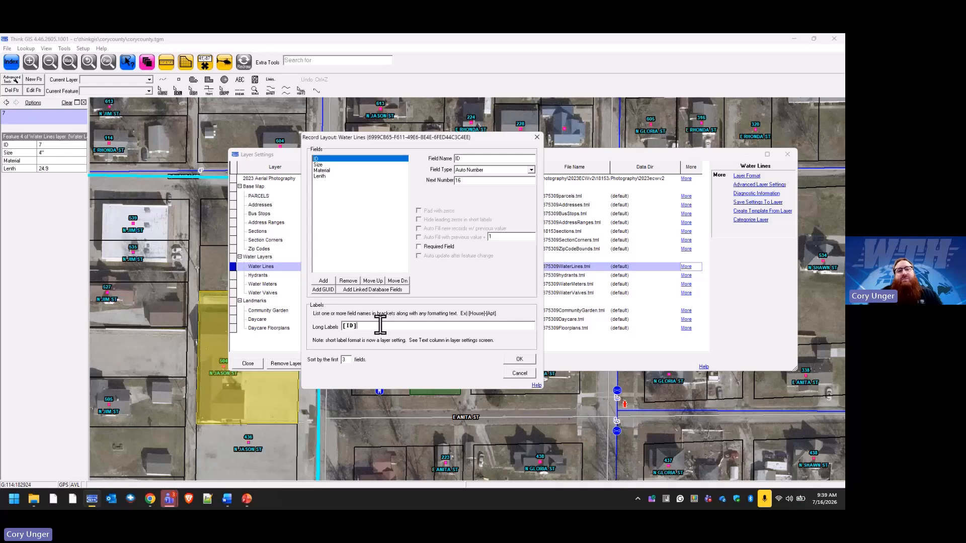
pyautogui.click(530, 369)
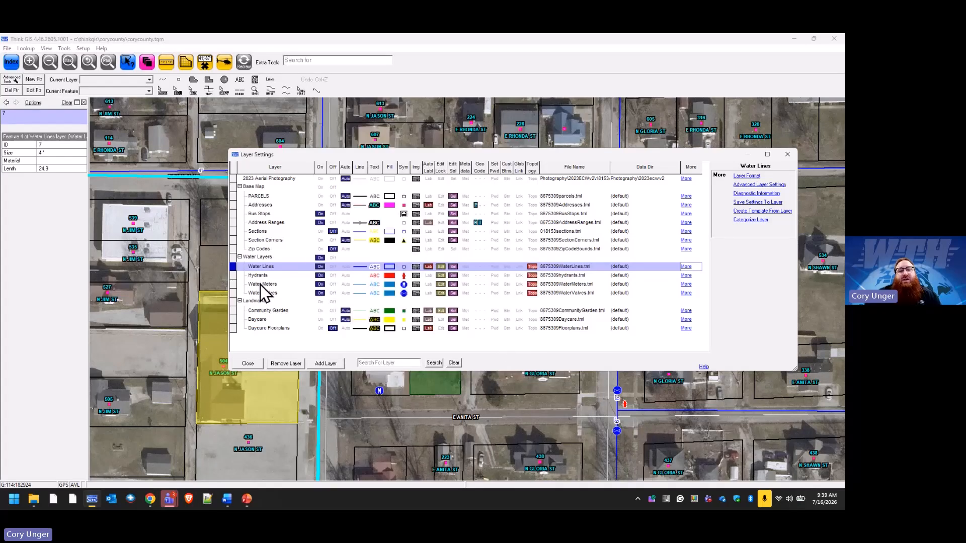
# Examine the long label format in the Water Meters record layout and leave it without saving.
pyautogui.click(261, 285)
pyautogui.click(743, 175)
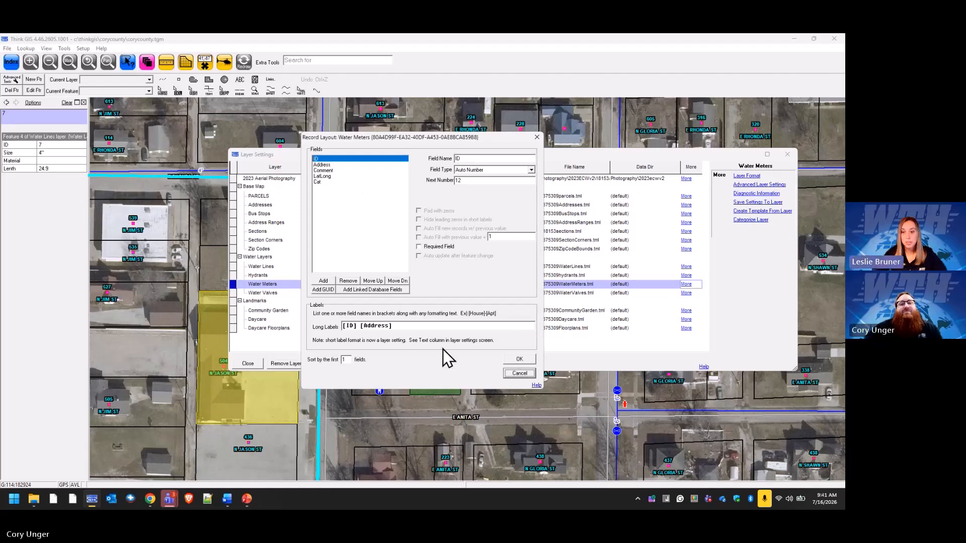
pyautogui.click(518, 373)
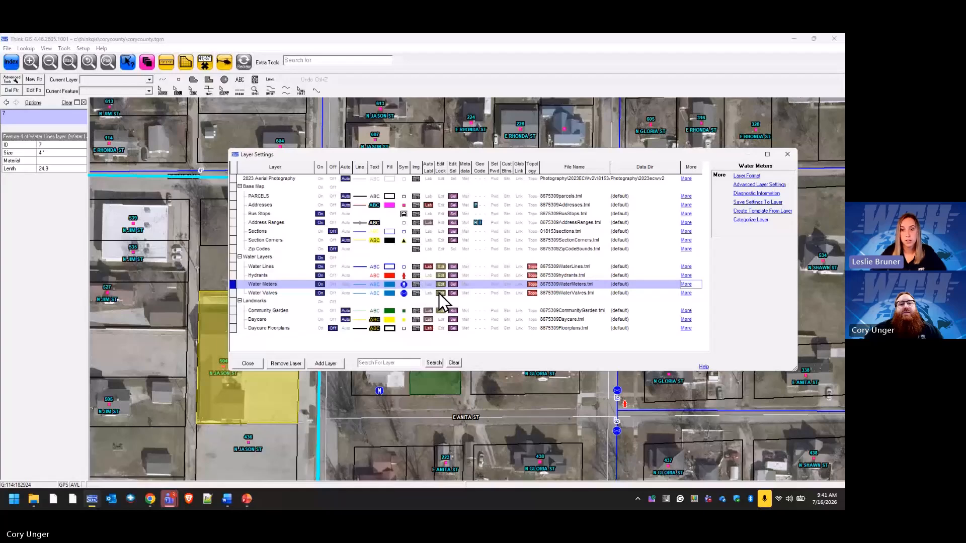
# Try adding a field named DateTime with the DateTime field type to the Addresses record layout.
pyautogui.click(442, 205)
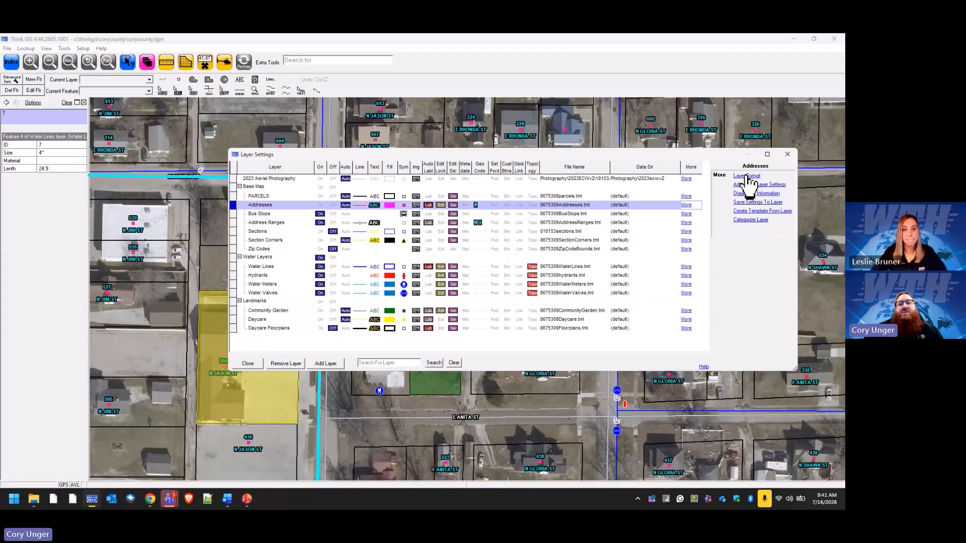
pyautogui.click(746, 176)
pyautogui.click(326, 281)
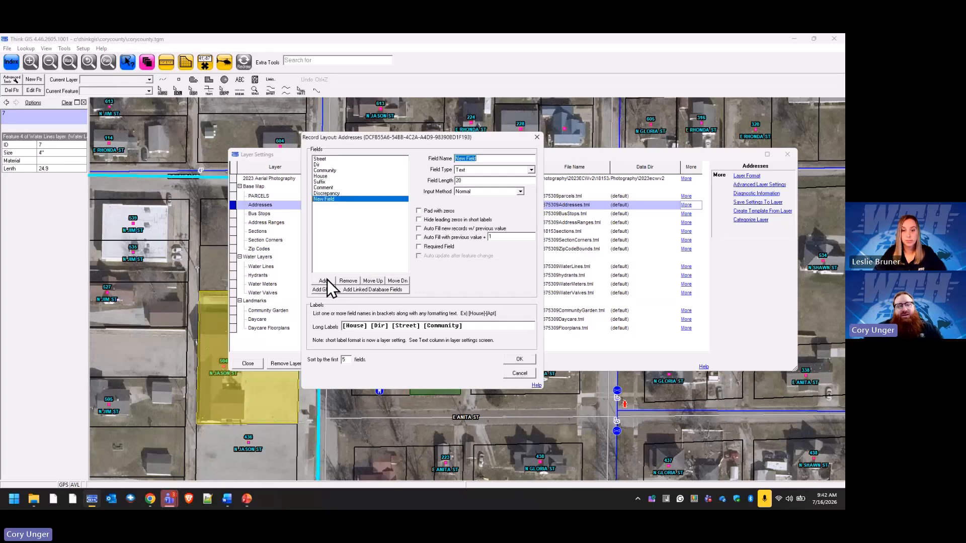
pyautogui.write('DateTime')
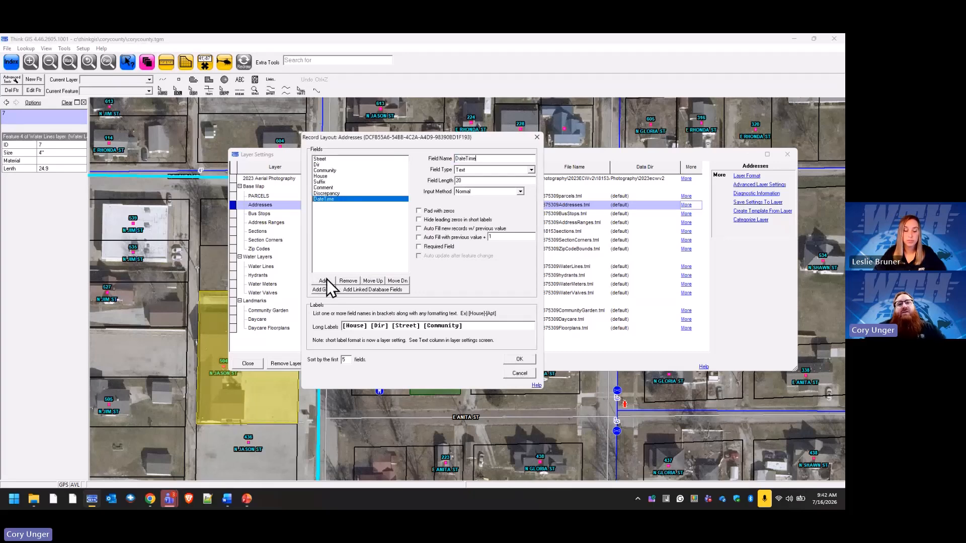
pyautogui.click(532, 171)
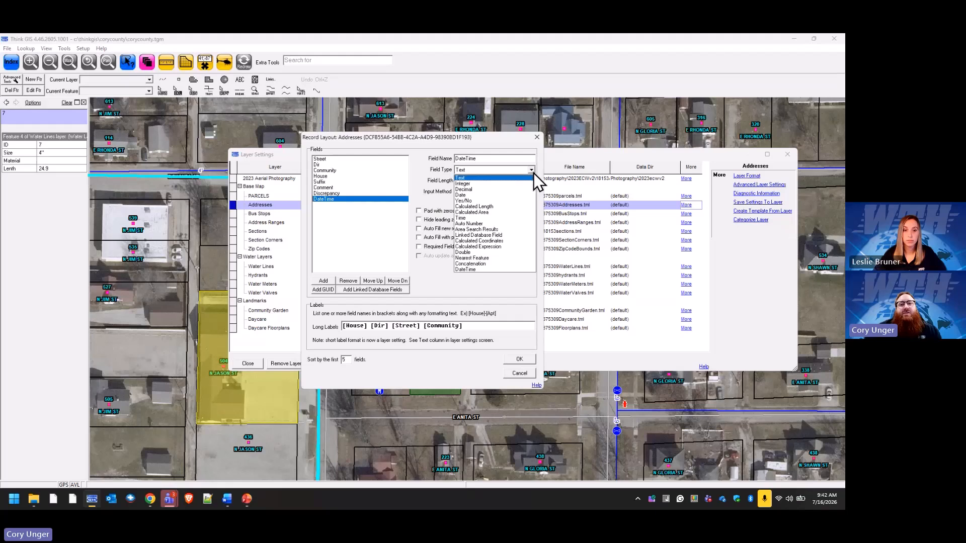
pyautogui.click(482, 270)
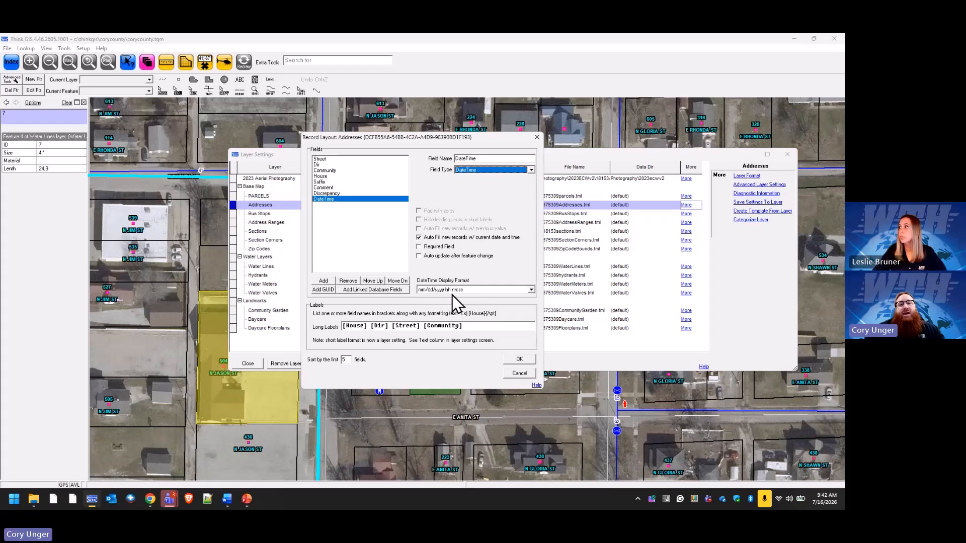
# Look at the DateTime display format options, discard the Addresses layout changes and close the layer settings.
pyautogui.click(531, 291)
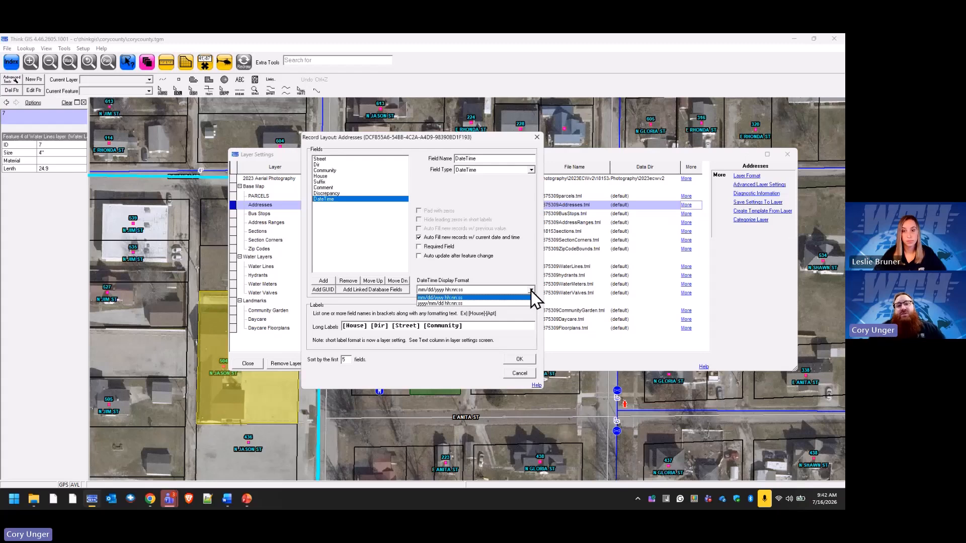
pyautogui.click(530, 291)
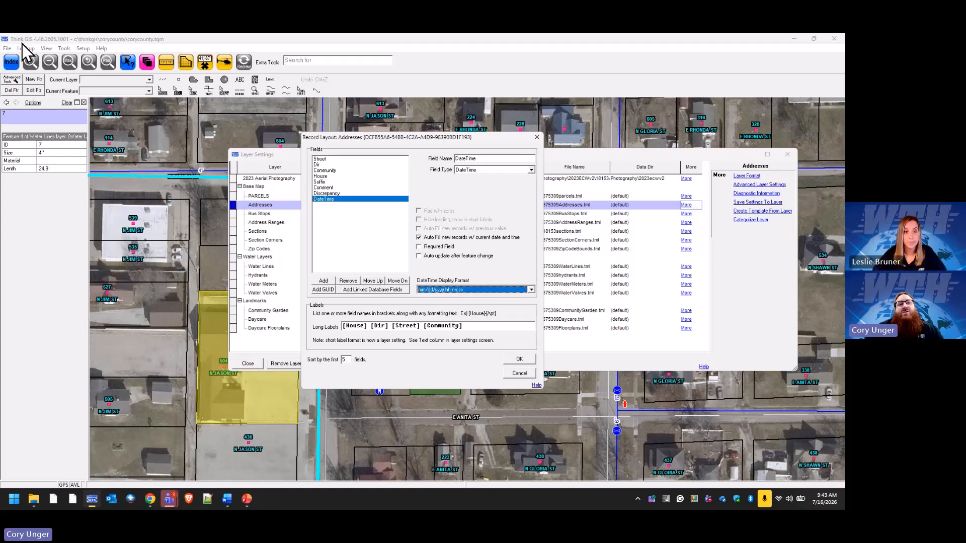
pyautogui.click(532, 373)
pyautogui.click(248, 364)
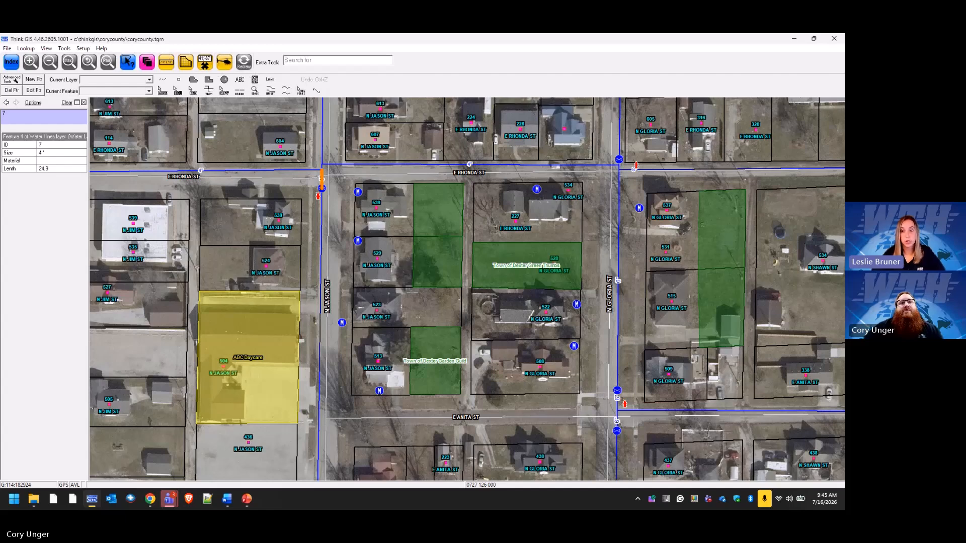
# Reopen the Addresses record layout, try adding a GUID field and discard the change.
pyautogui.click(150, 65)
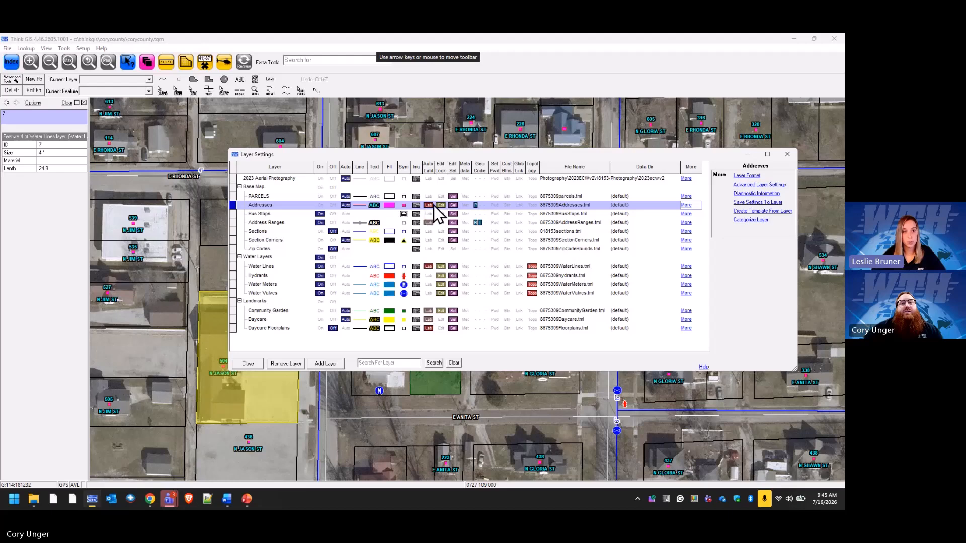
pyautogui.click(746, 176)
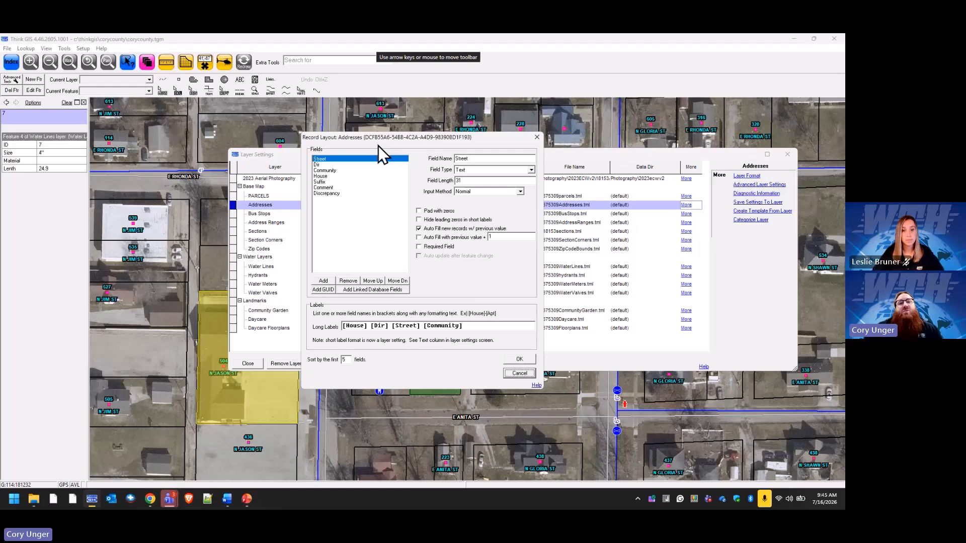
pyautogui.click(324, 291)
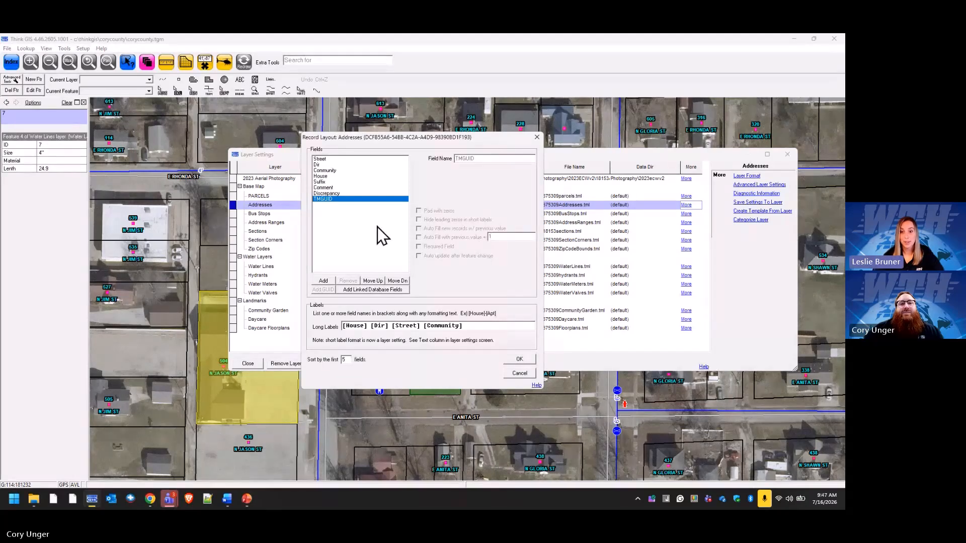
pyautogui.click(516, 371)
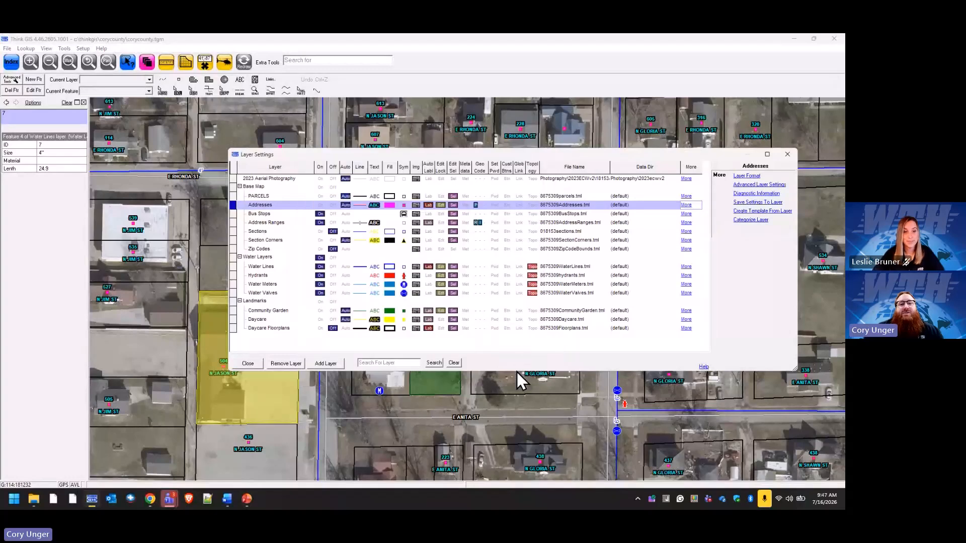
# Try adding a new field to the Water Valves record layout, testing the Date and Yes/No field types.
pyautogui.click(272, 295)
pyautogui.click(753, 176)
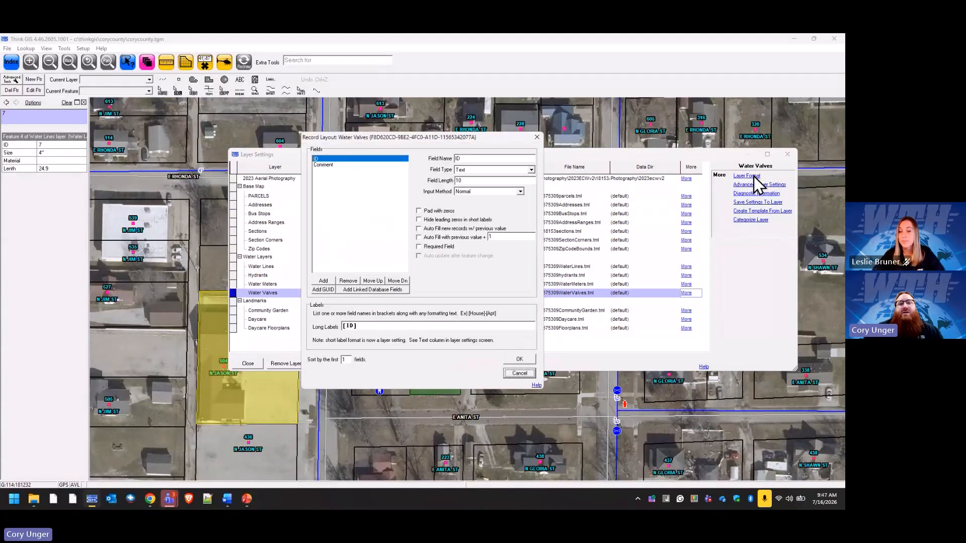
pyautogui.click(324, 280)
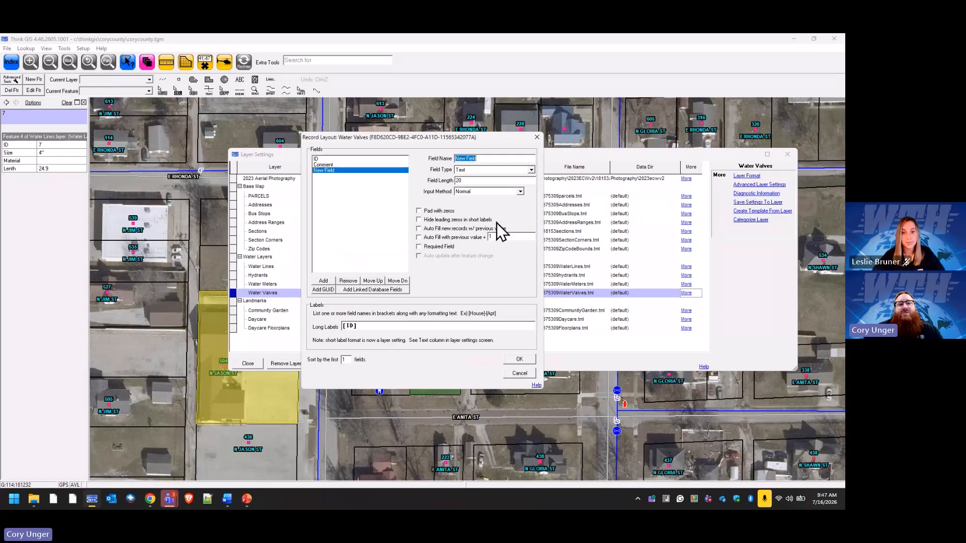
pyautogui.click(531, 170)
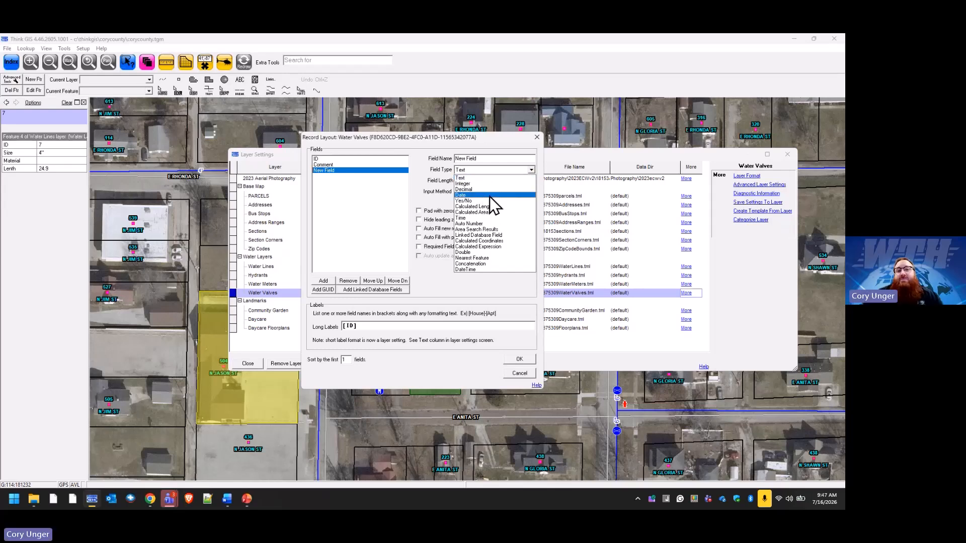
pyautogui.click(489, 196)
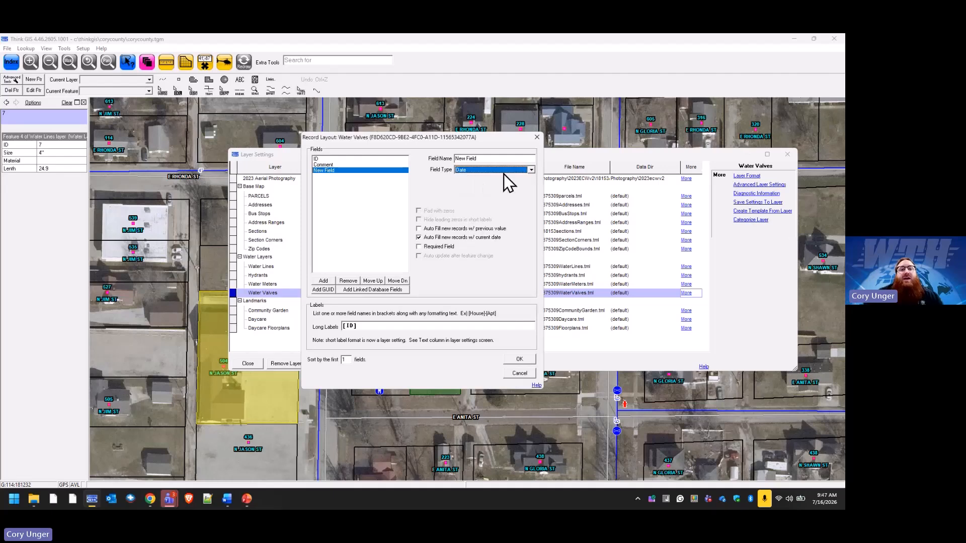
pyautogui.click(531, 170)
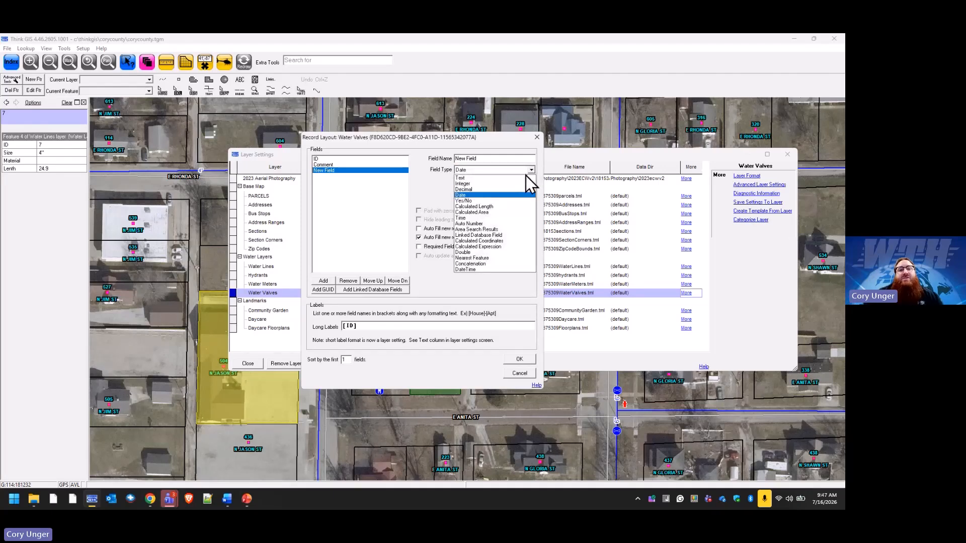
pyautogui.click(491, 201)
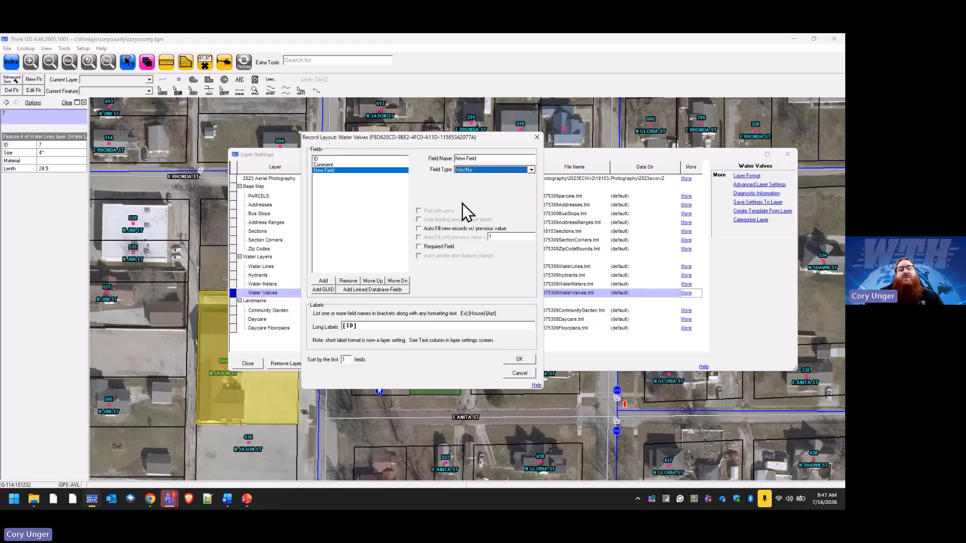
# Try the Area Search Results field type on the new Water Valves field and discard the layout changes.
pyautogui.click(531, 170)
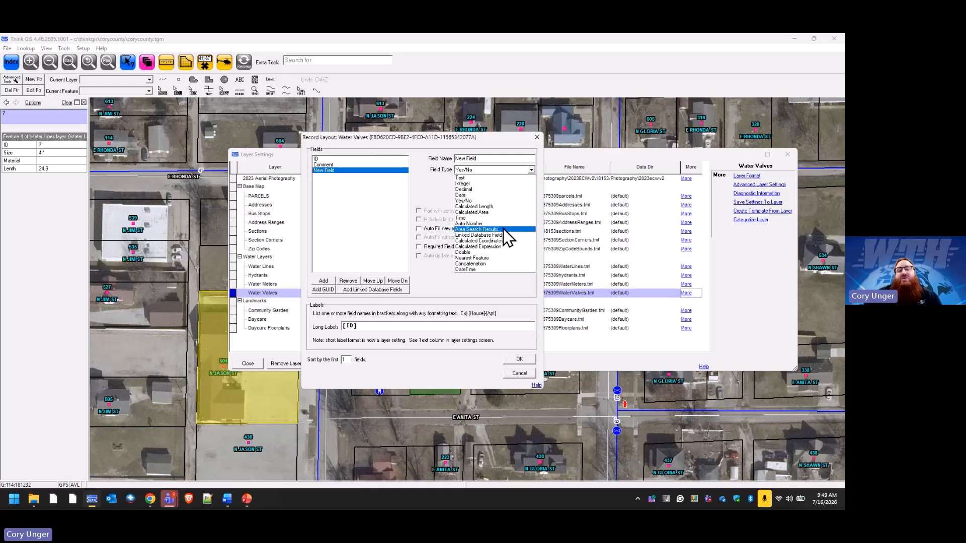
pyautogui.click(503, 229)
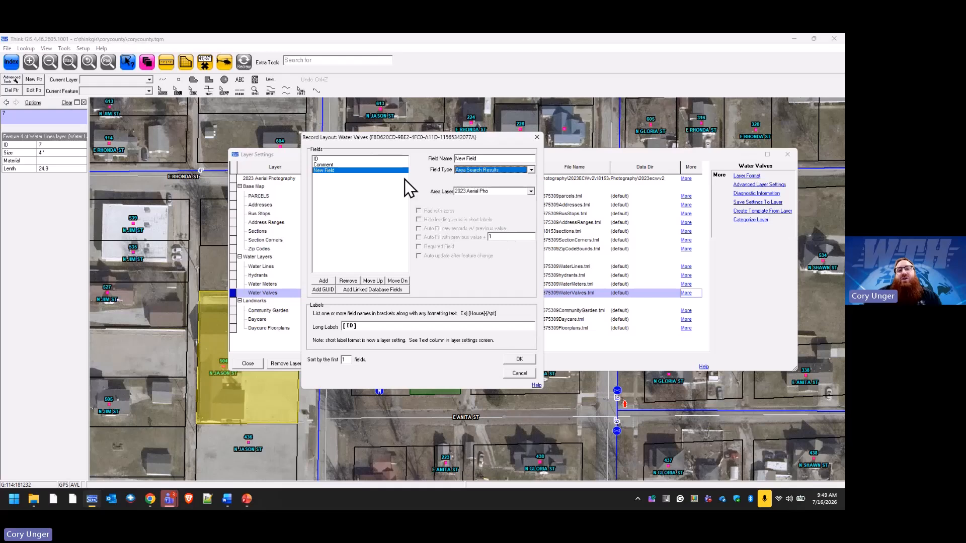
pyautogui.click(520, 375)
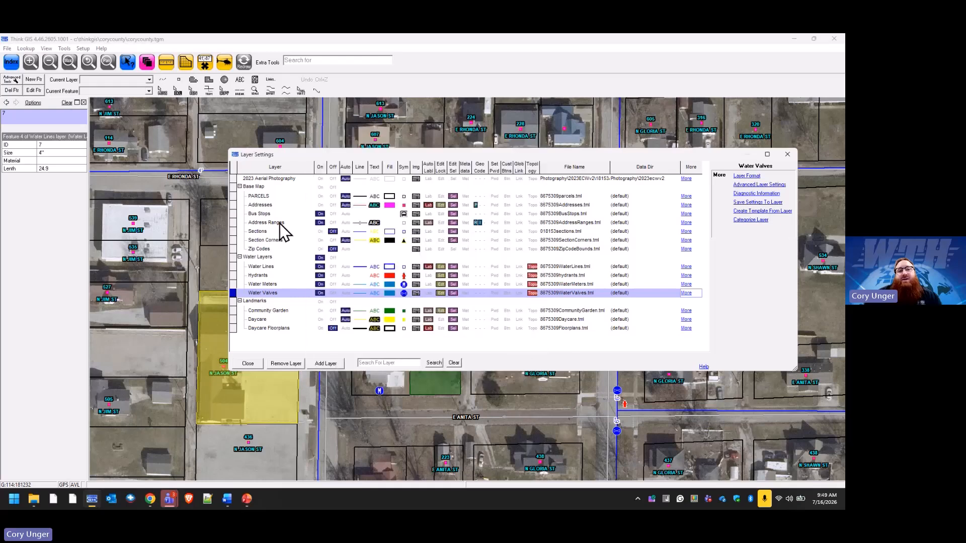
# Add a new field named Zip to the Addresses record layout.
pyautogui.click(288, 205)
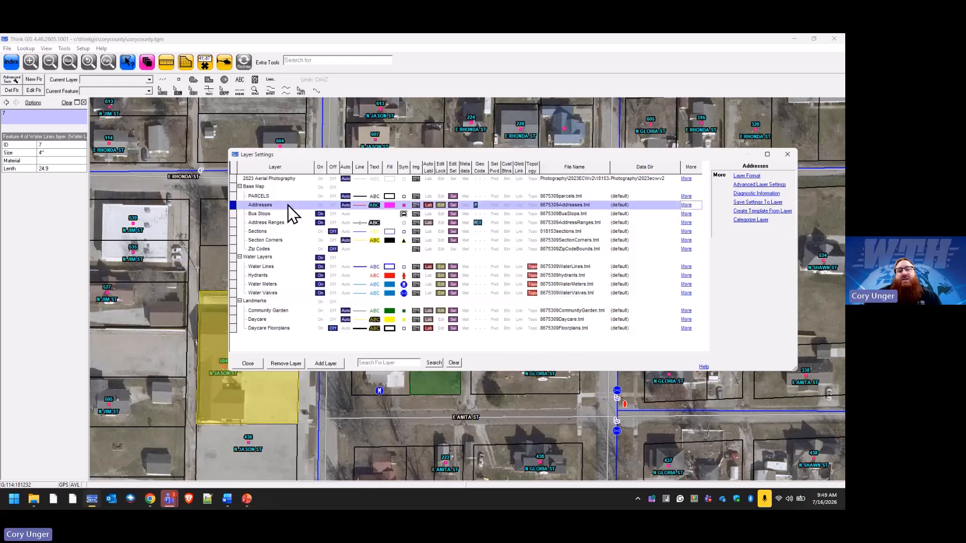
pyautogui.click(745, 177)
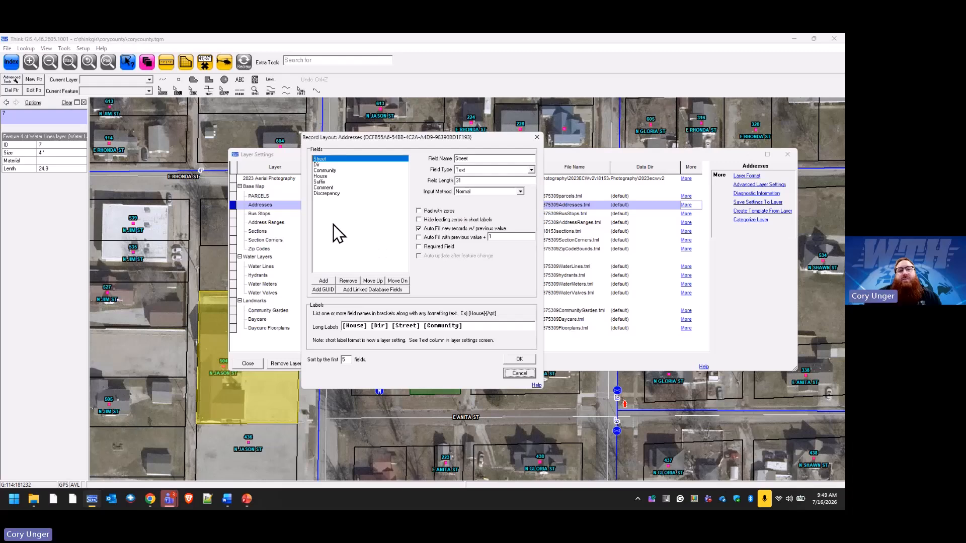
pyautogui.click(323, 281)
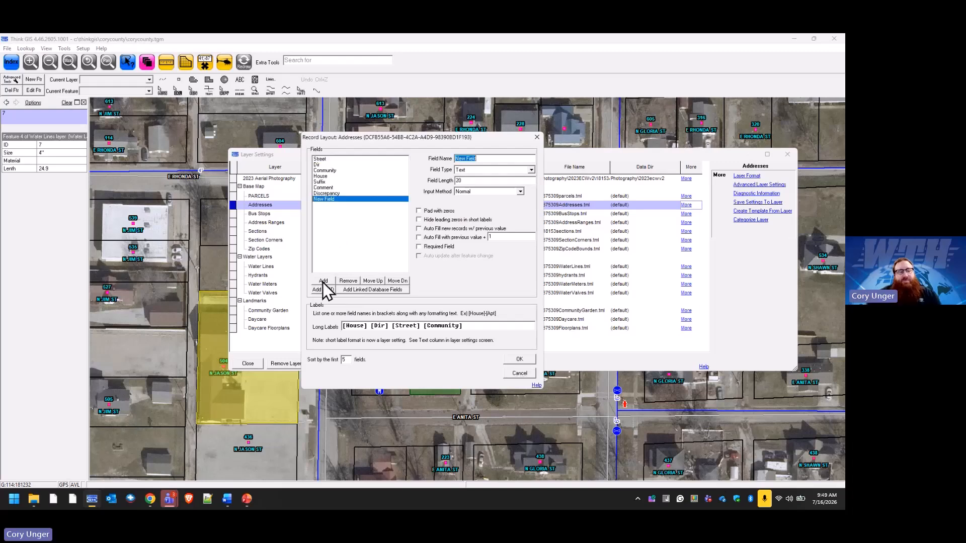
pyautogui.write('Zp')
pyautogui.write('ip')
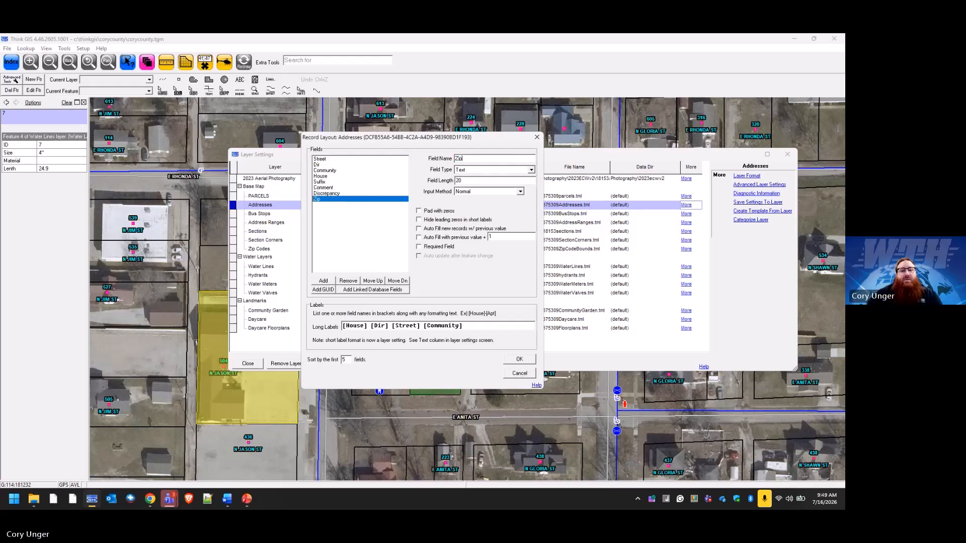
# Make the Zip field an Area Search Results field using the Zip Codes area layer, save the layout and close the layer settings.
pyautogui.click(531, 171)
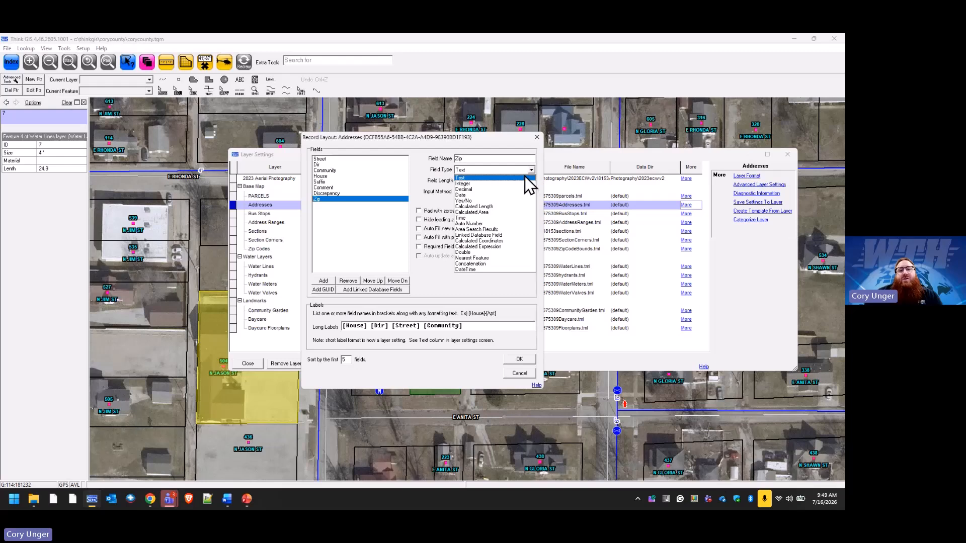
pyautogui.click(502, 229)
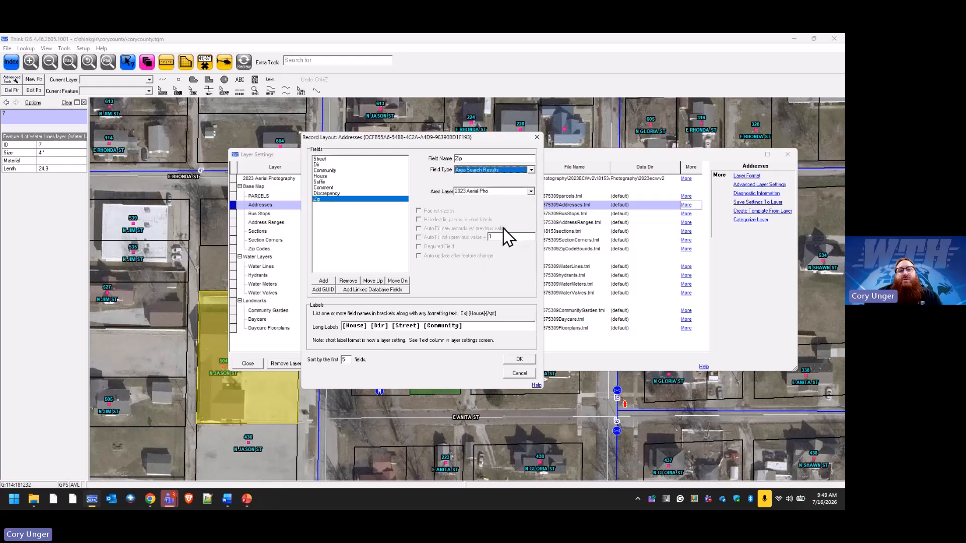
pyautogui.click(531, 192)
pyautogui.click(487, 240)
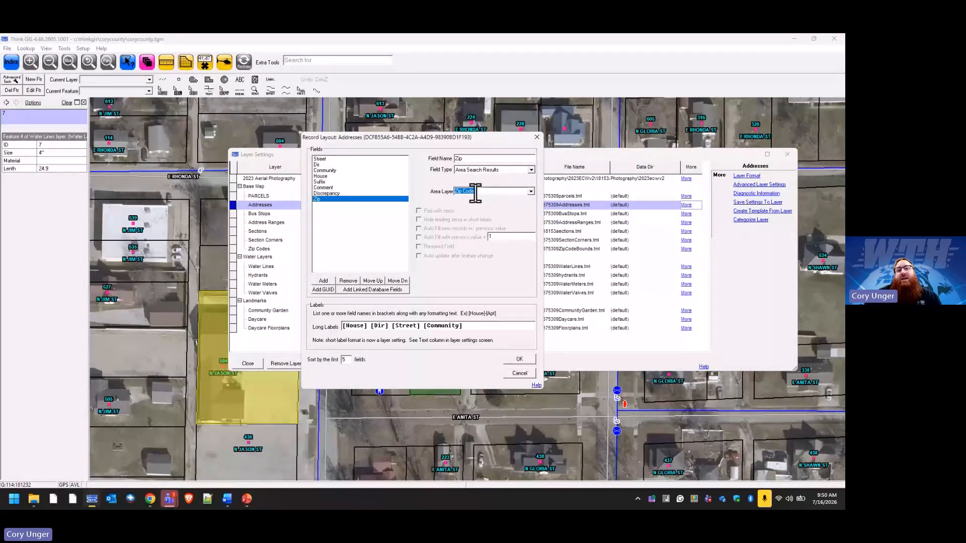
pyautogui.click(520, 359)
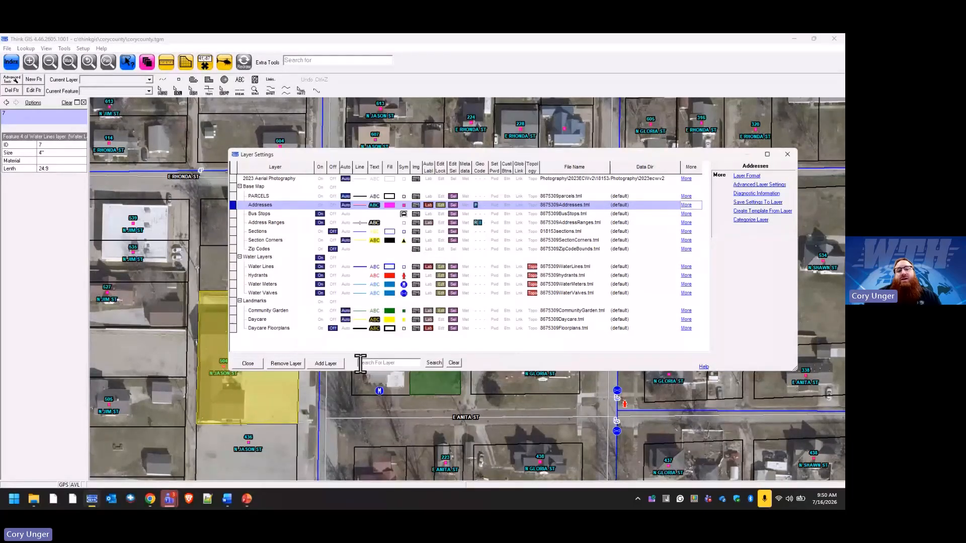
pyautogui.click(247, 362)
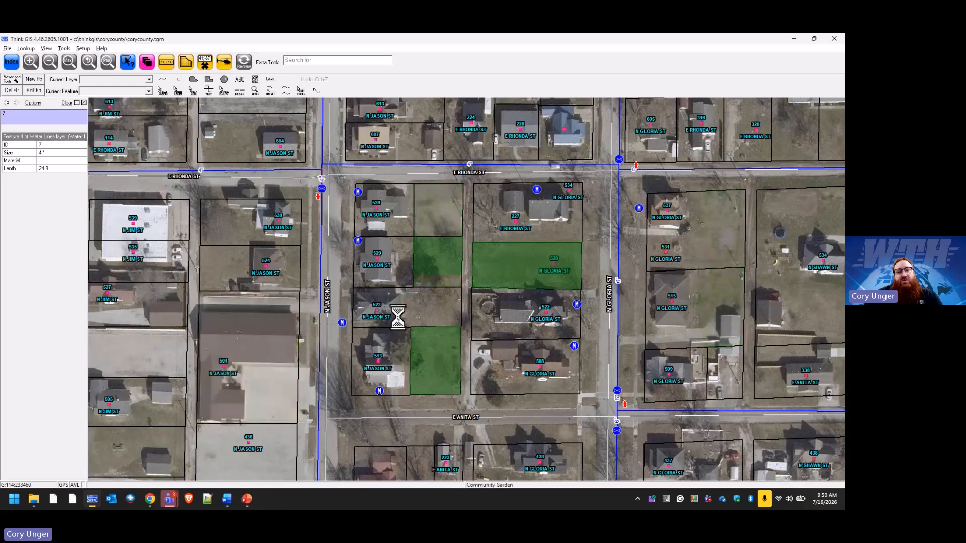
# Check the Zip field of an address point on N Jason St in its feature form and close it without changes.
pyautogui.click(378, 260)
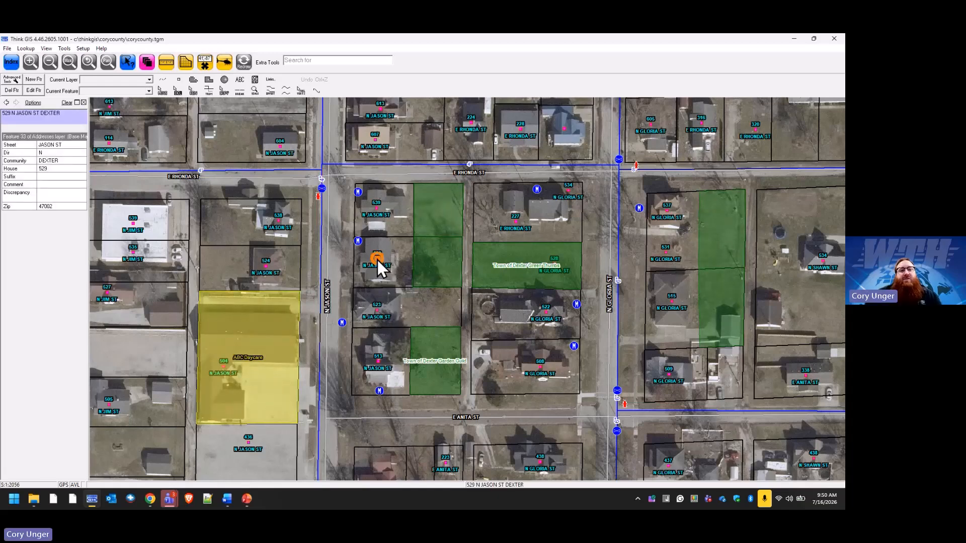
pyautogui.doubleClick(377, 258)
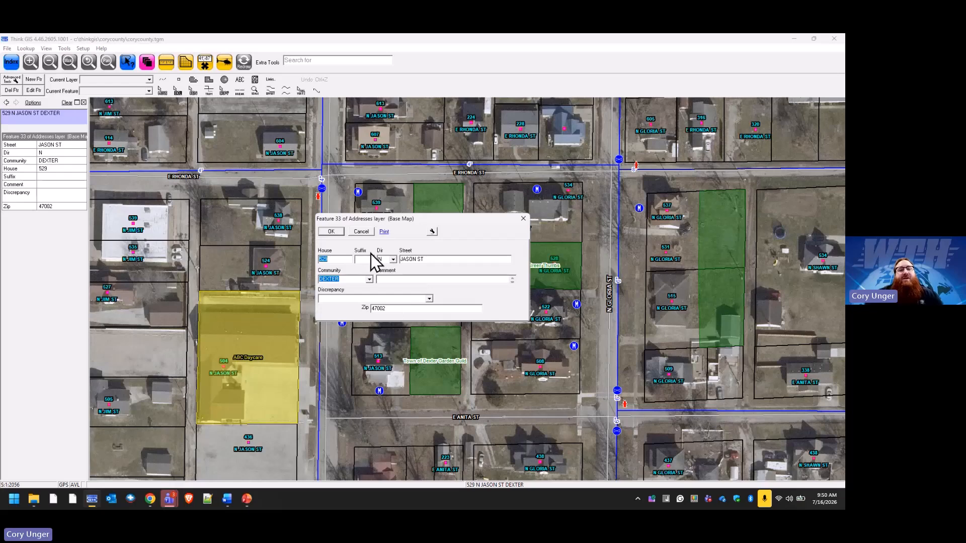
pyautogui.click(363, 231)
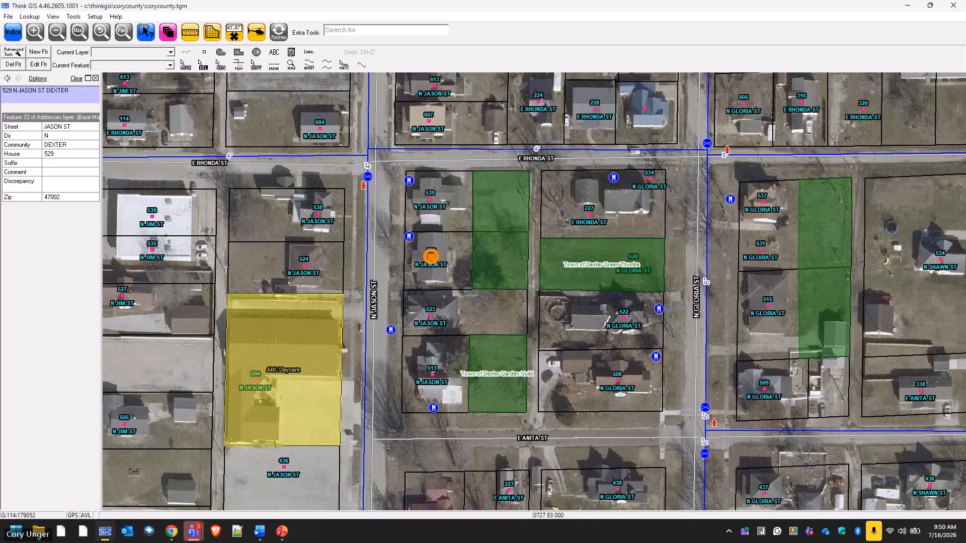
# Switch to PowerPoint, start the slide show from the current slide and set the display to Duplicate Slide Show.
pyautogui.hotkey('alt', 'Tab')
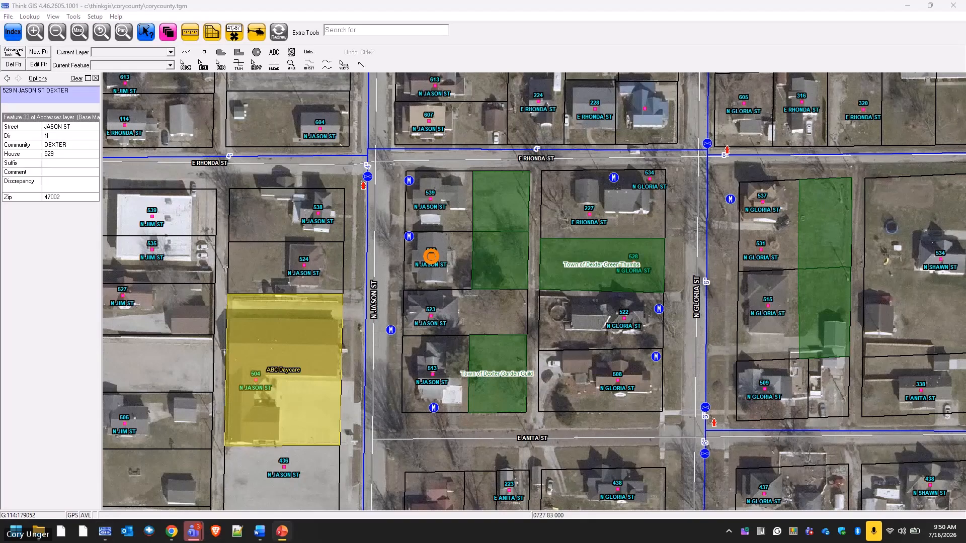
pyautogui.hotkey('shift', 'F5')
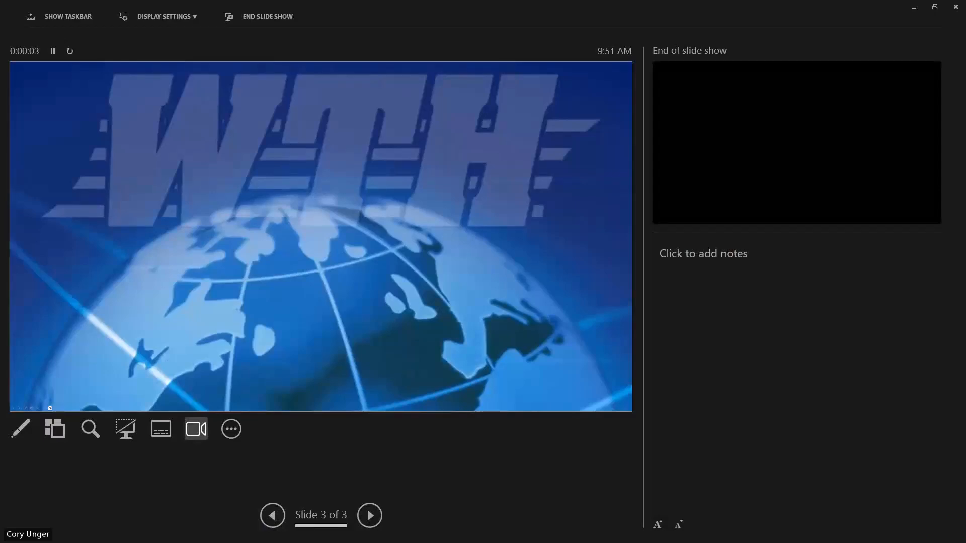
pyautogui.click(174, 18)
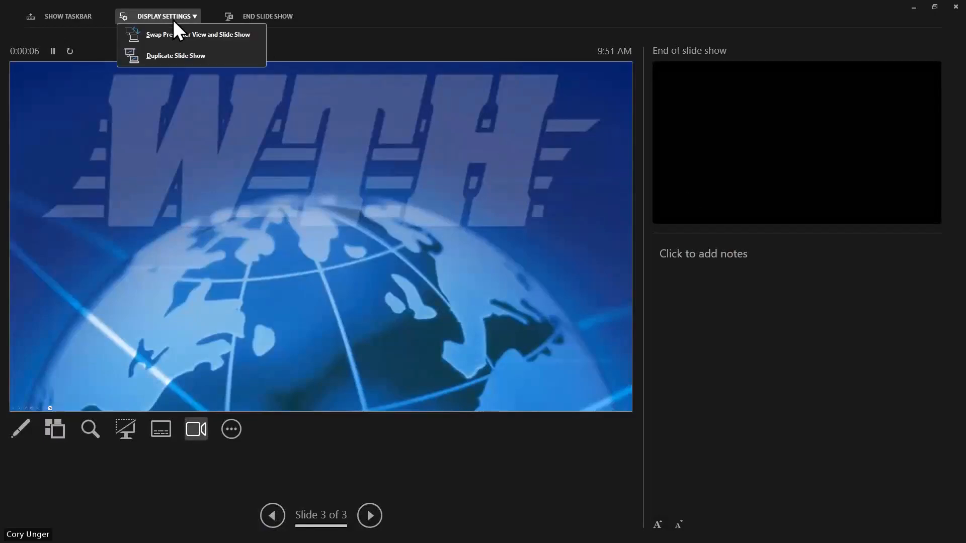
pyautogui.click(175, 50)
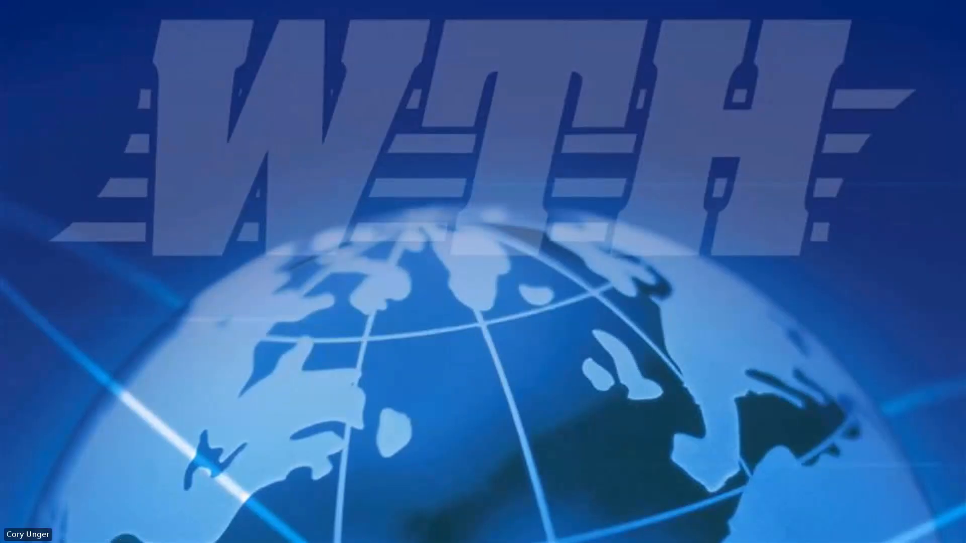